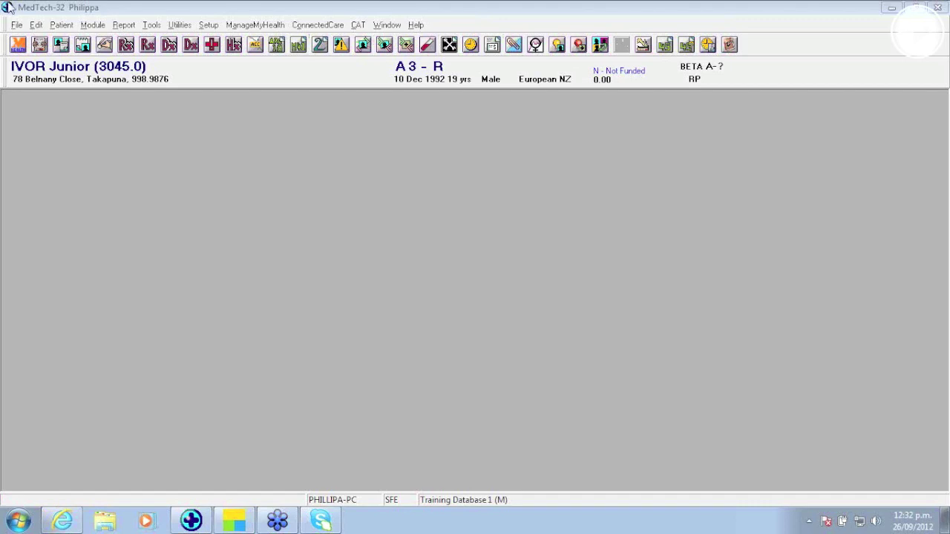
Step: Open the change-password form from the File menu and close it without changes
click(16, 24)
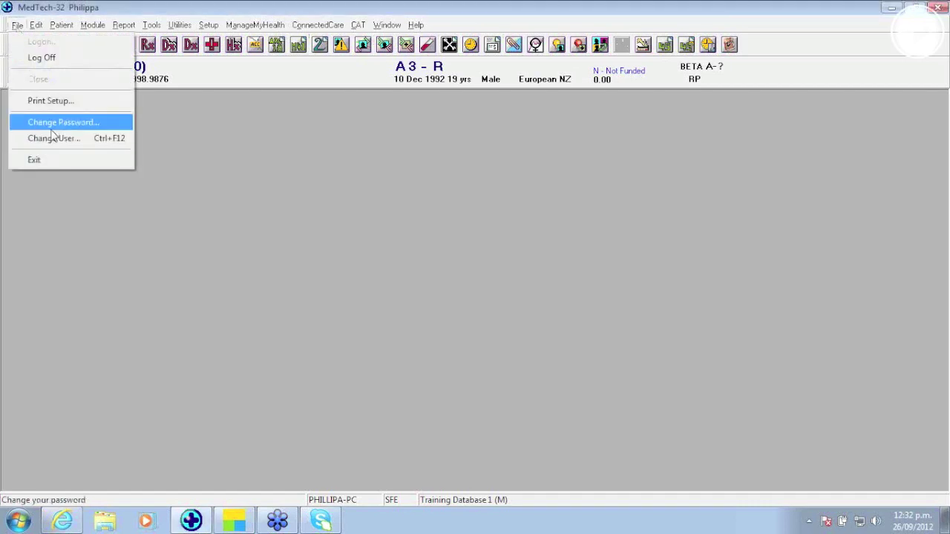
click(52, 122)
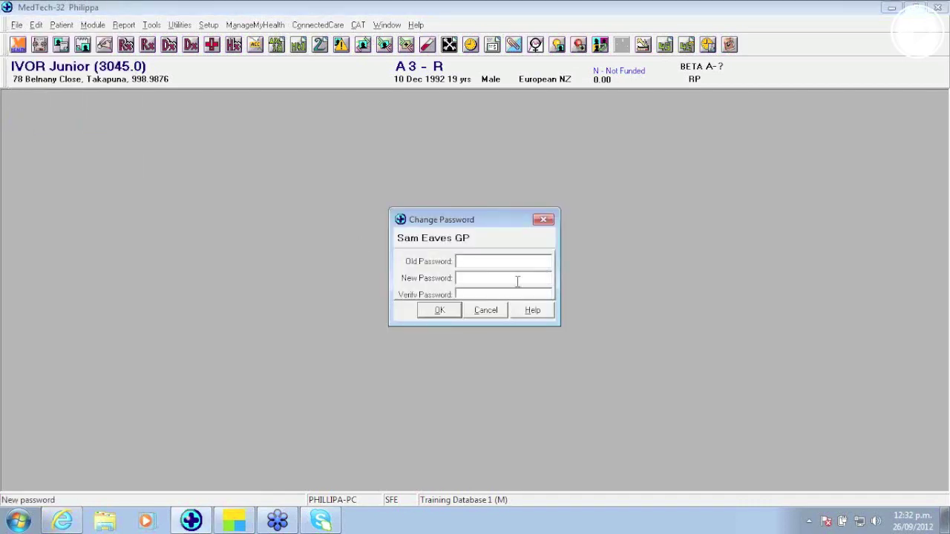
click(485, 315)
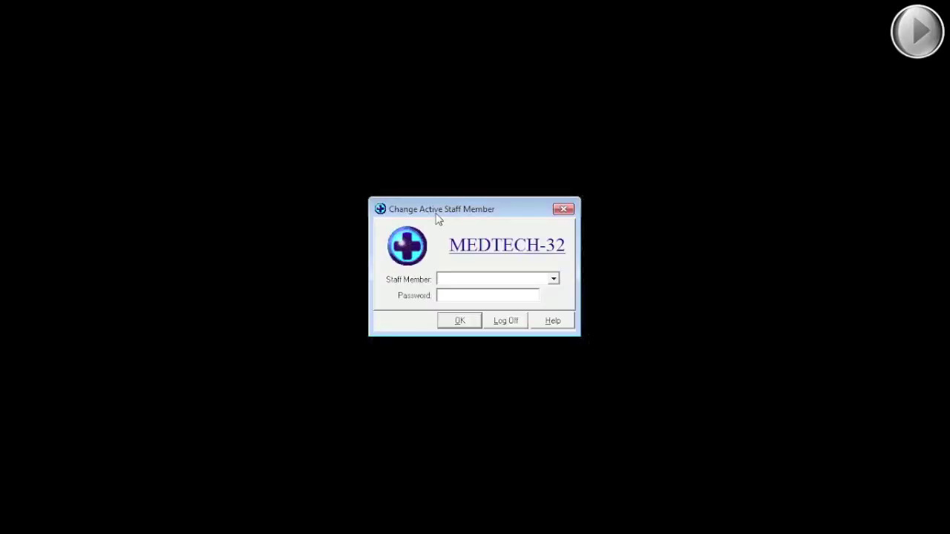
Step: Sign in with the staff member's password and start a patient search with F3
key(Tab)
text(***)
key(Return)
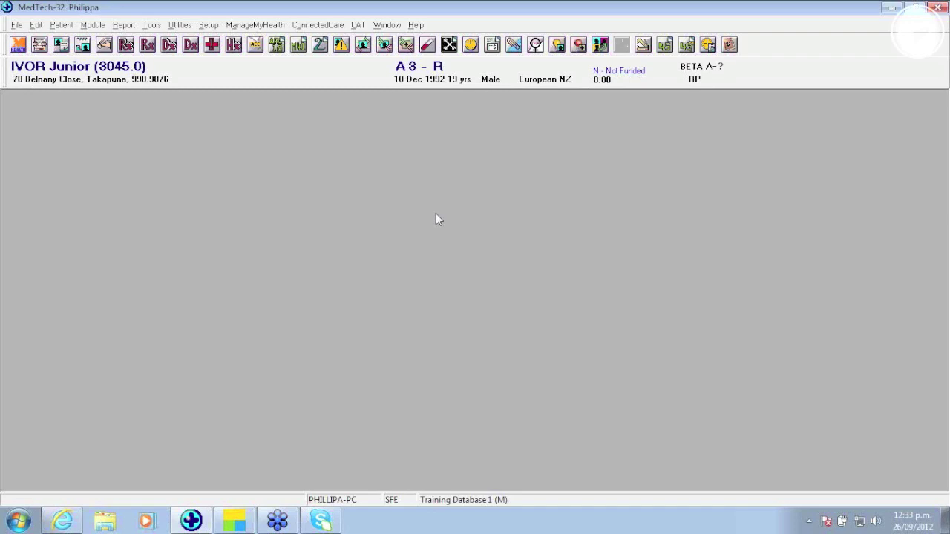
key(F3)
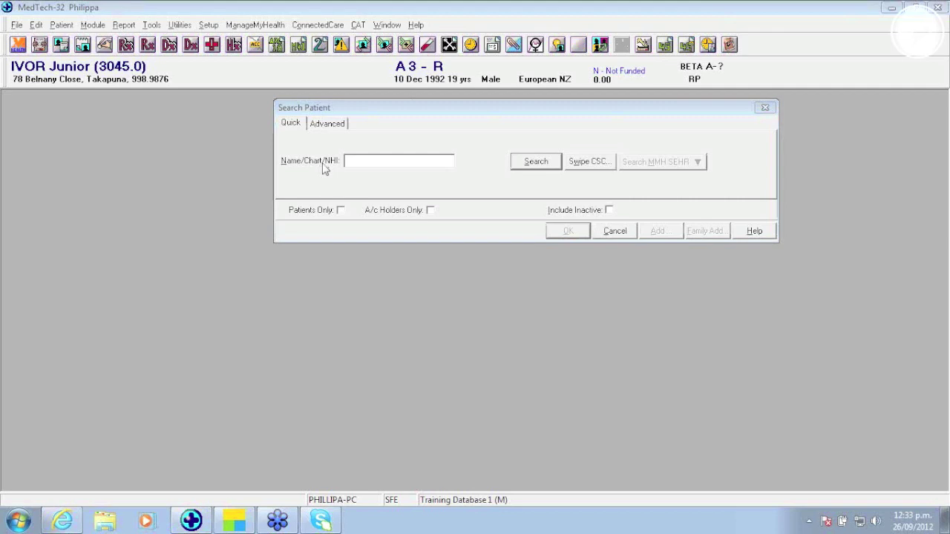
Step: Try an advanced search with Date of Birth 121089, then clear the date field
click(328, 124)
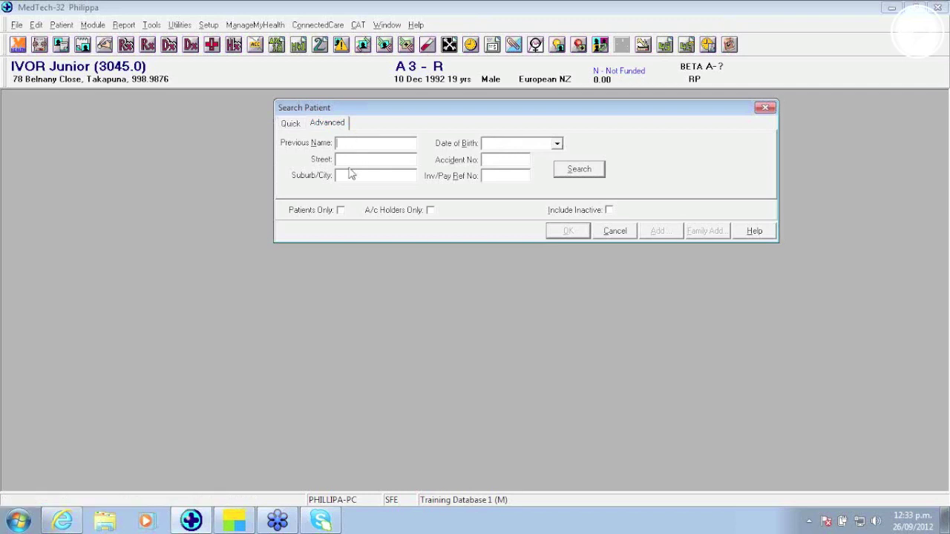
click(494, 145)
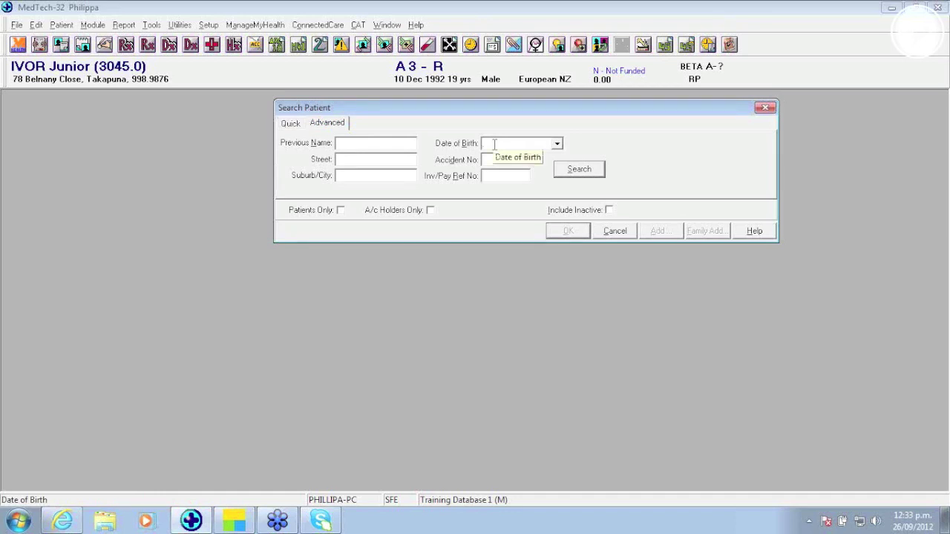
text(121088)
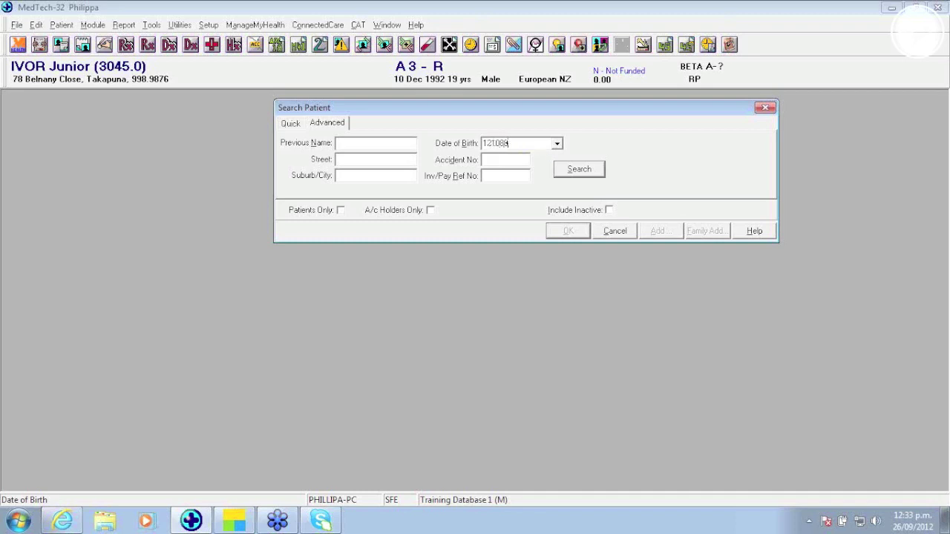
key(BackSpace)
text(9)
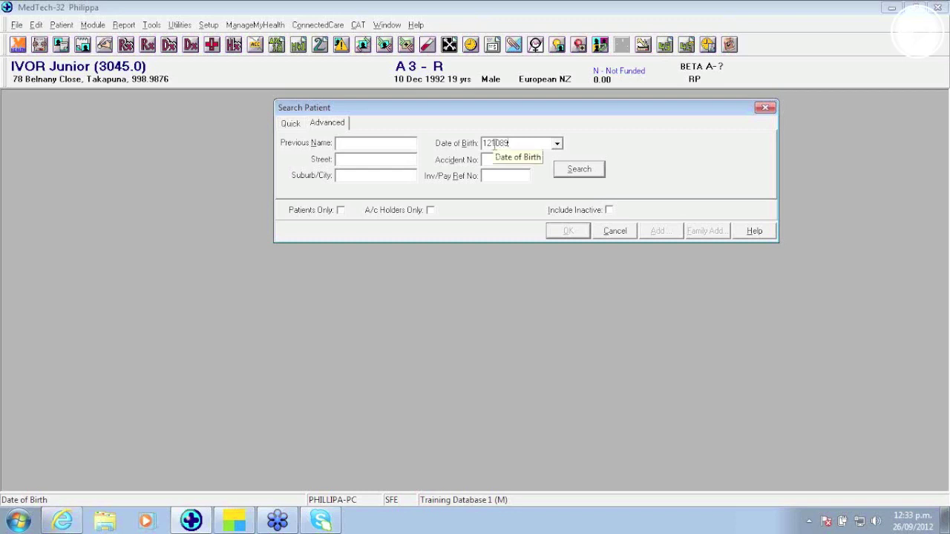
key(Tab)
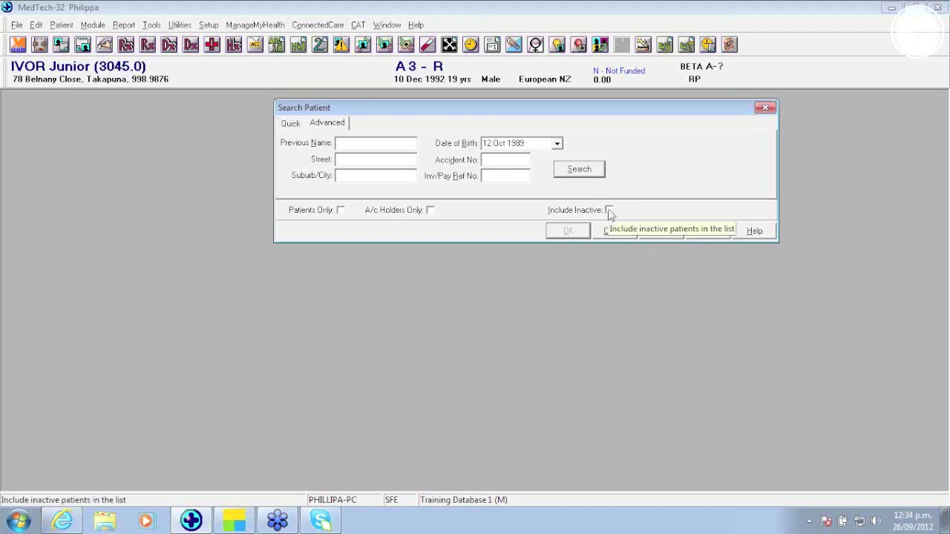
click(530, 144)
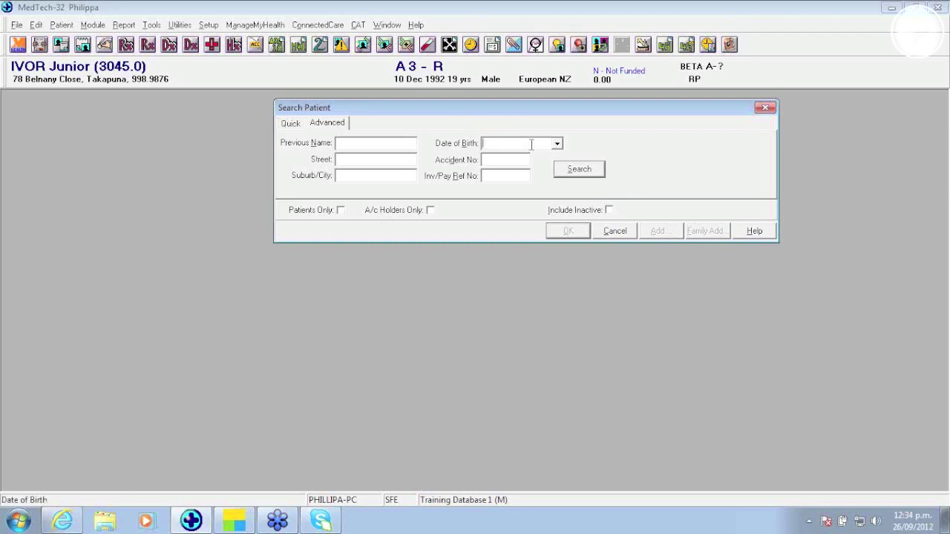
click(291, 124)
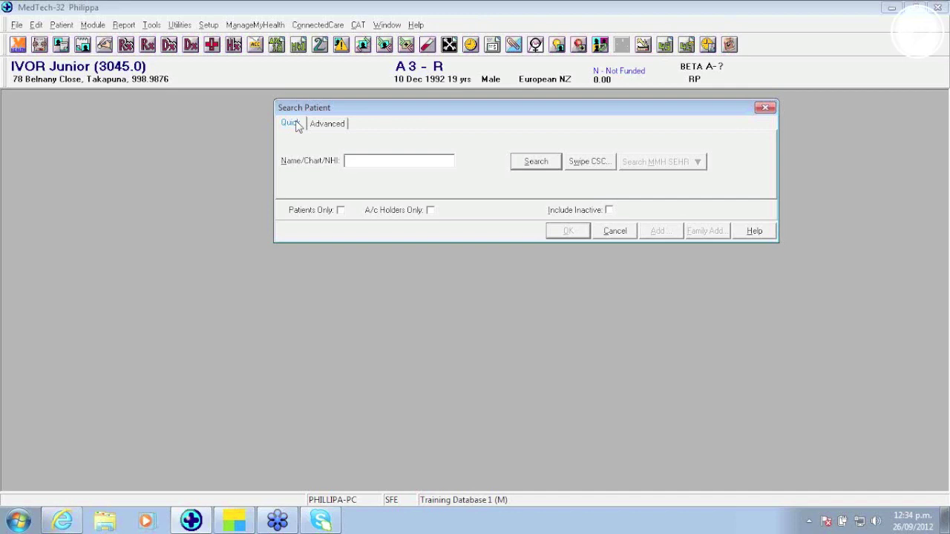
text(M)
text(%A)
text(L)
text(D)
key(Return)
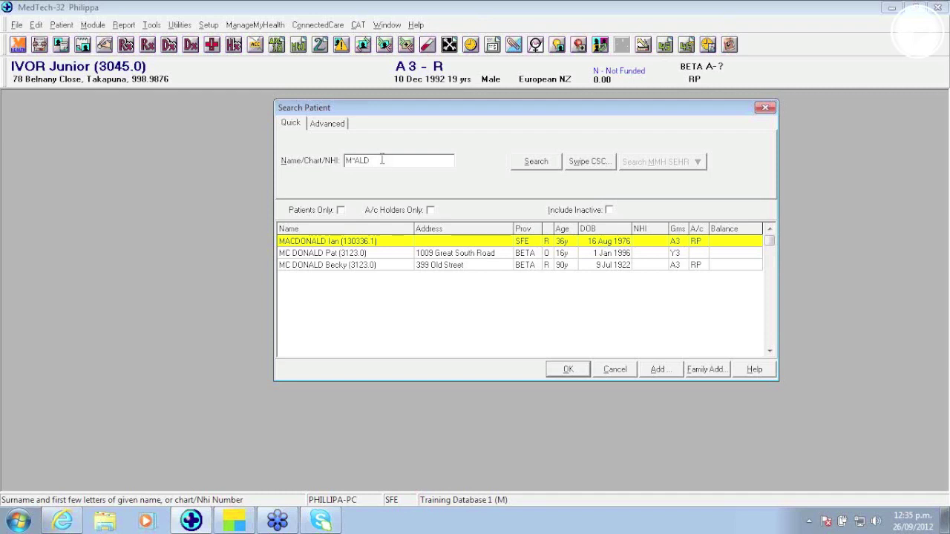
key(BackSpace)
key(BackSpace)
key(BackSpace)
key(BackSpace)
key(BackSpace)
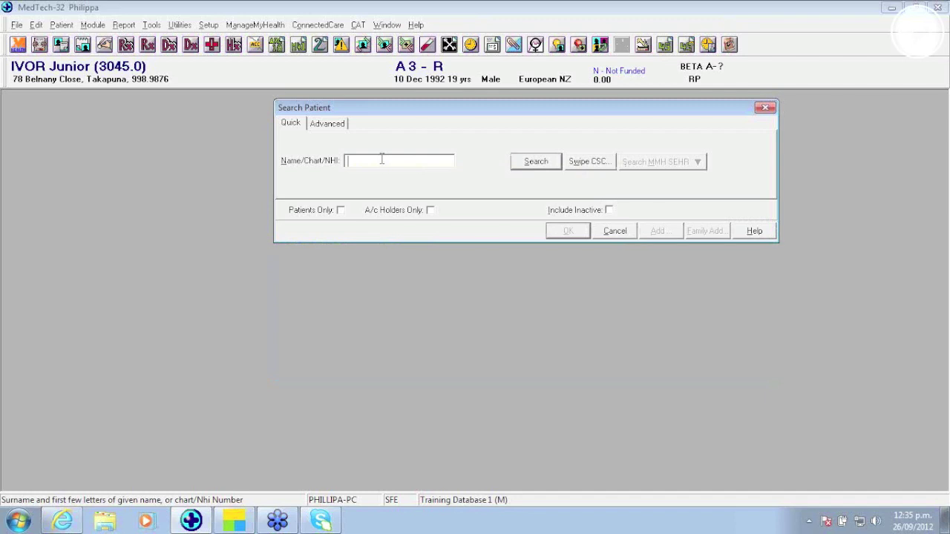
text(JOHN)
key(Return)
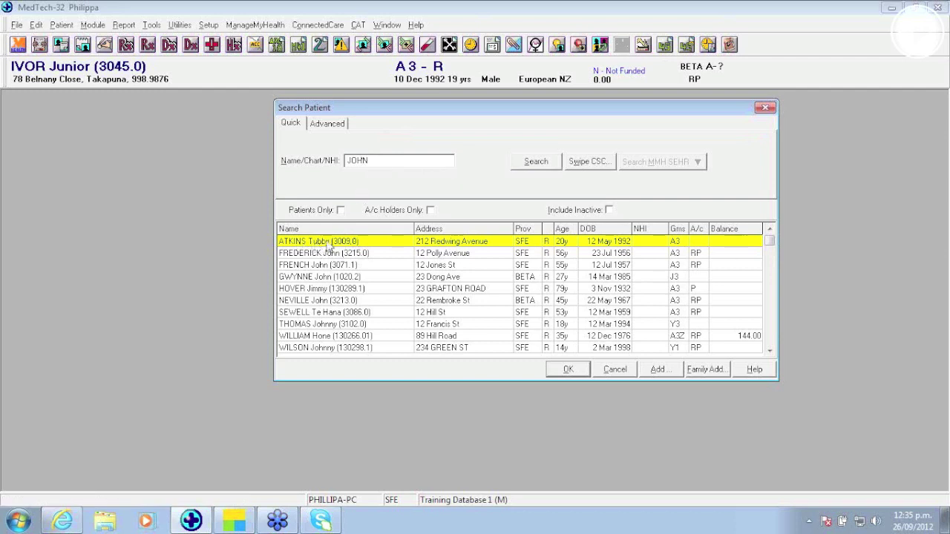
double_click(328, 244)
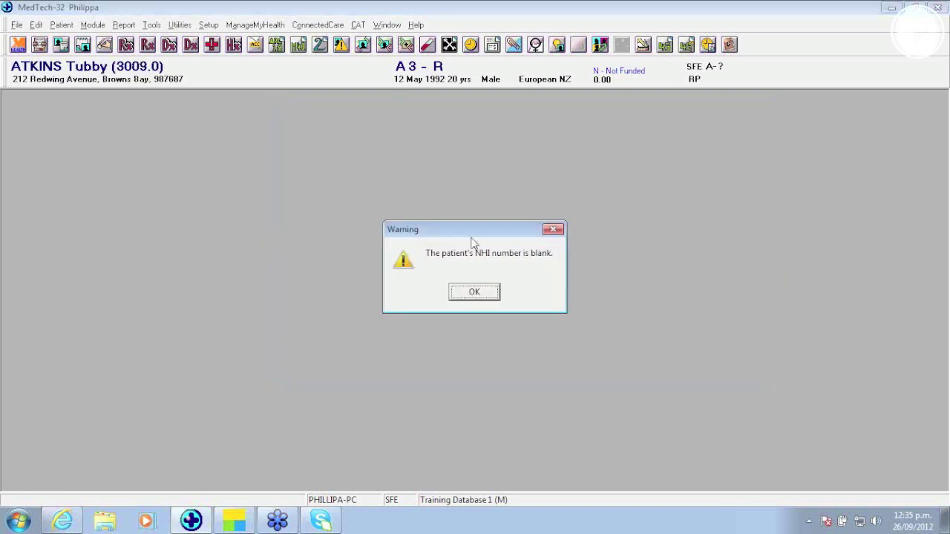
click(467, 295)
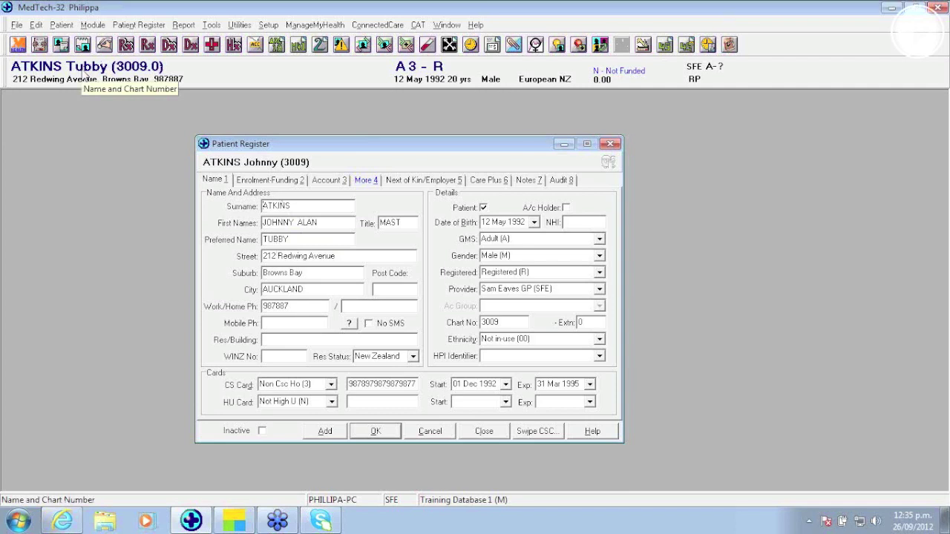
click(403, 47)
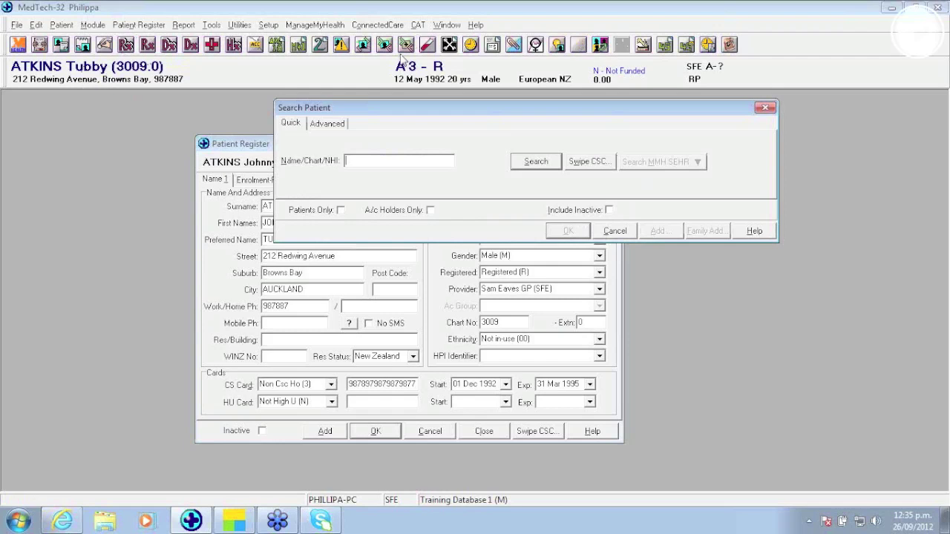
text(#)
key(BackSpace)
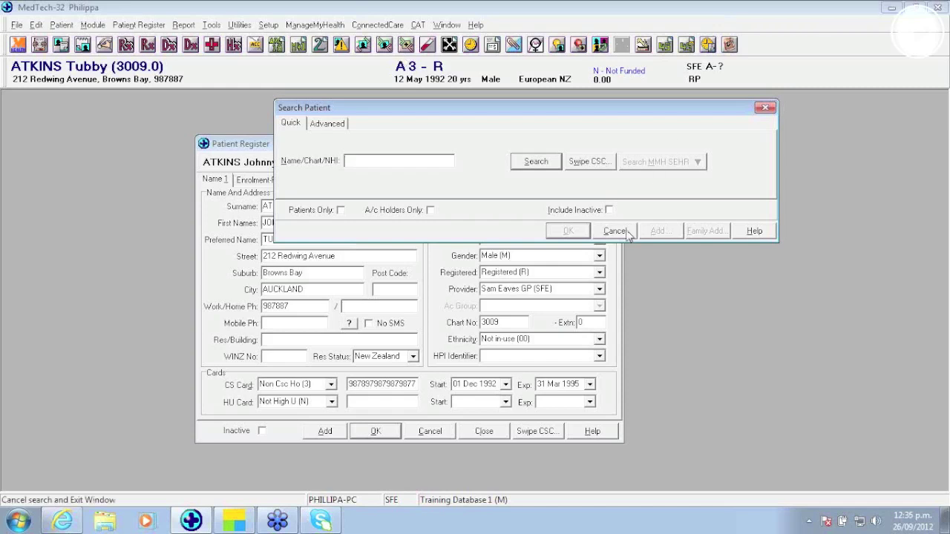
click(614, 231)
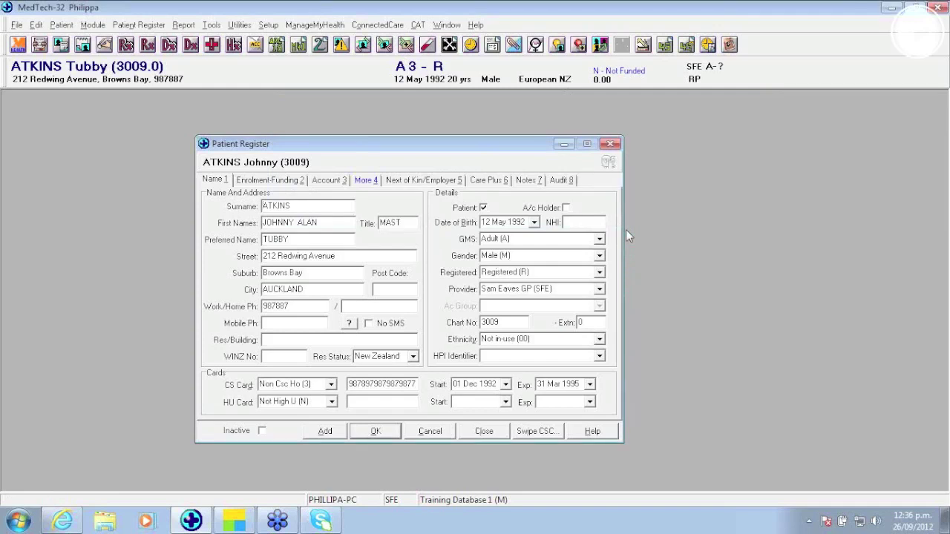
click(561, 181)
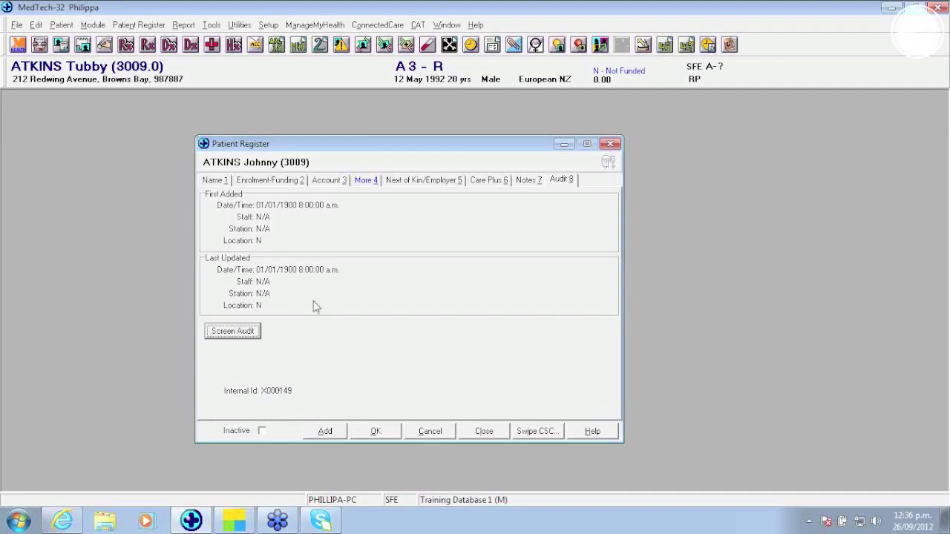
key(F3)
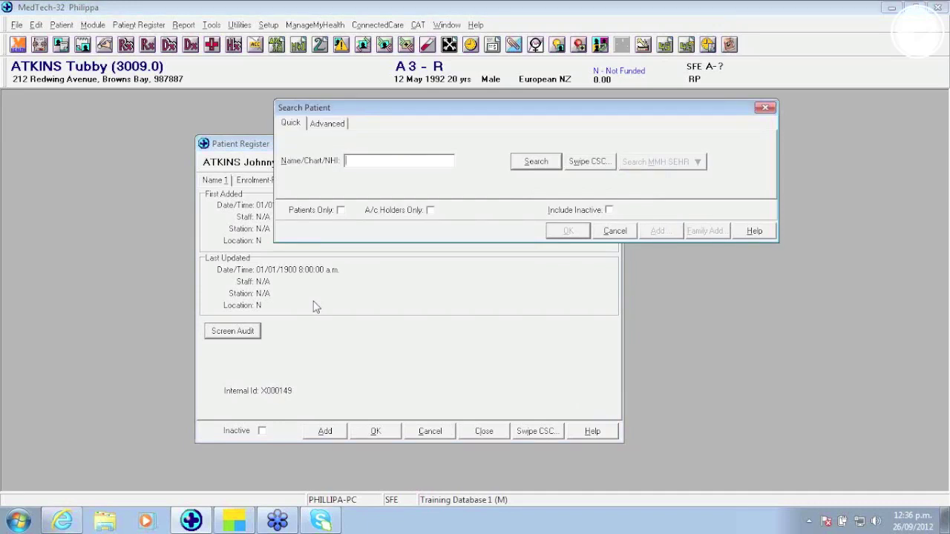
text(#=K000402)
key(Return)
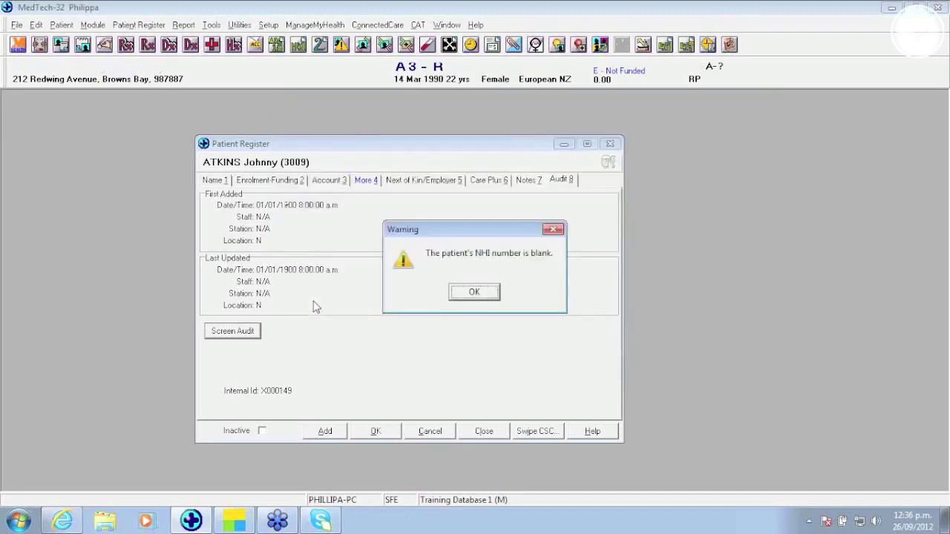
key(Return)
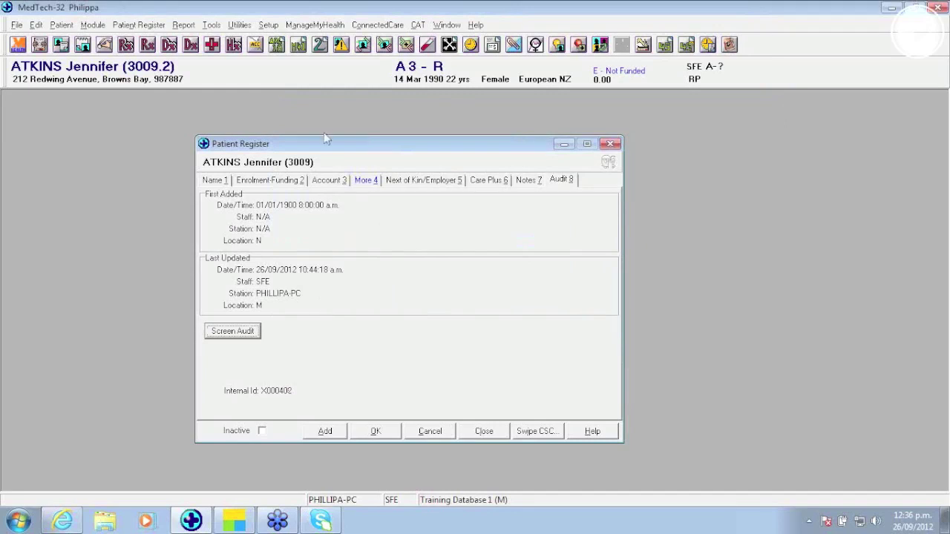
click(290, 181)
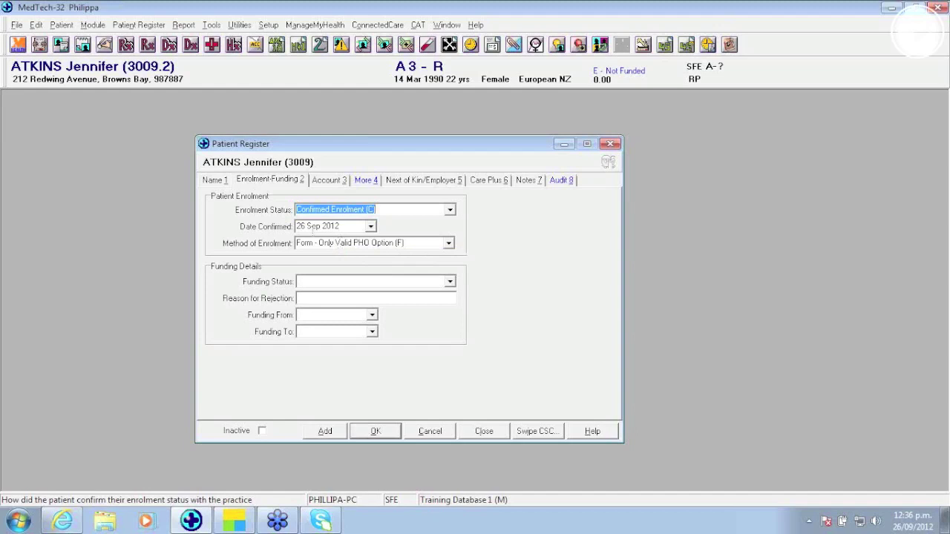
Step: Review the register's name, enrolment-funding and account details, including last invoiced date, then close it
click(225, 181)
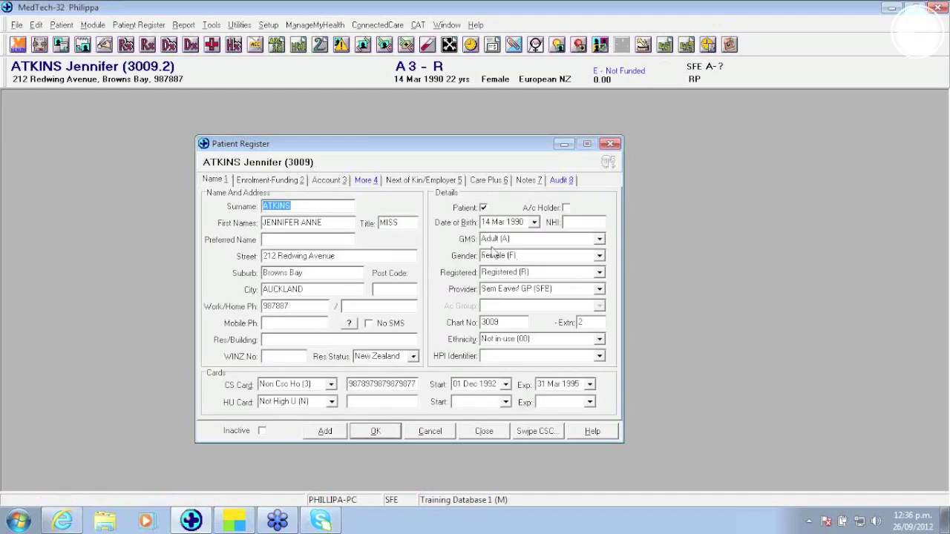
click(263, 180)
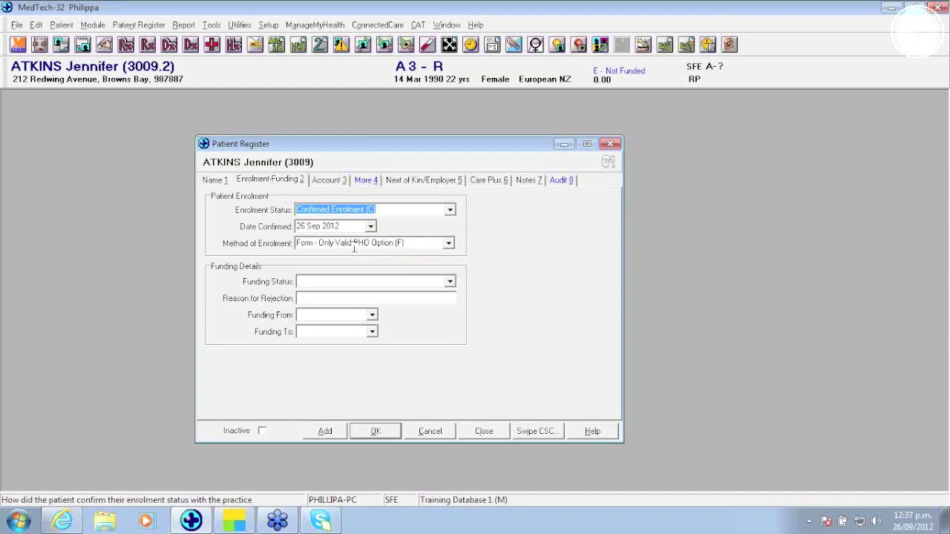
click(337, 182)
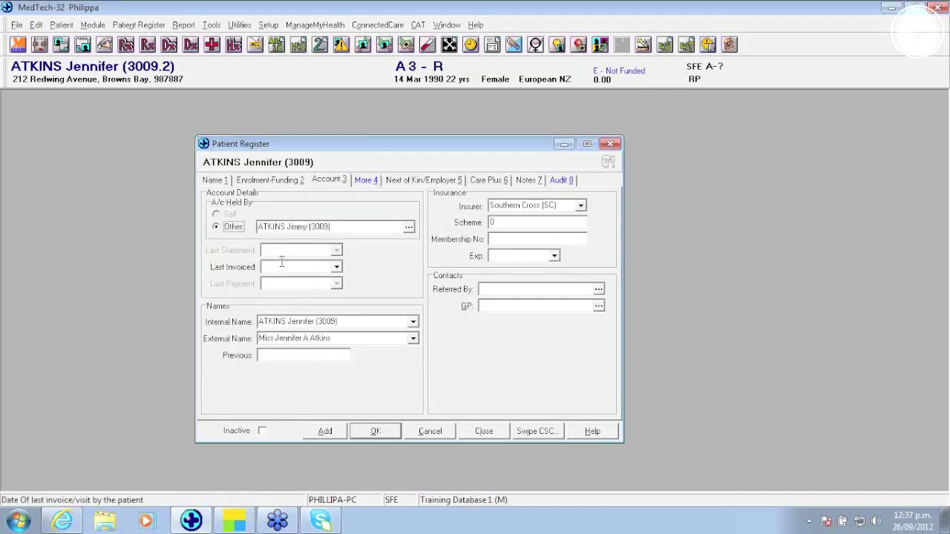
click(284, 263)
click(272, 182)
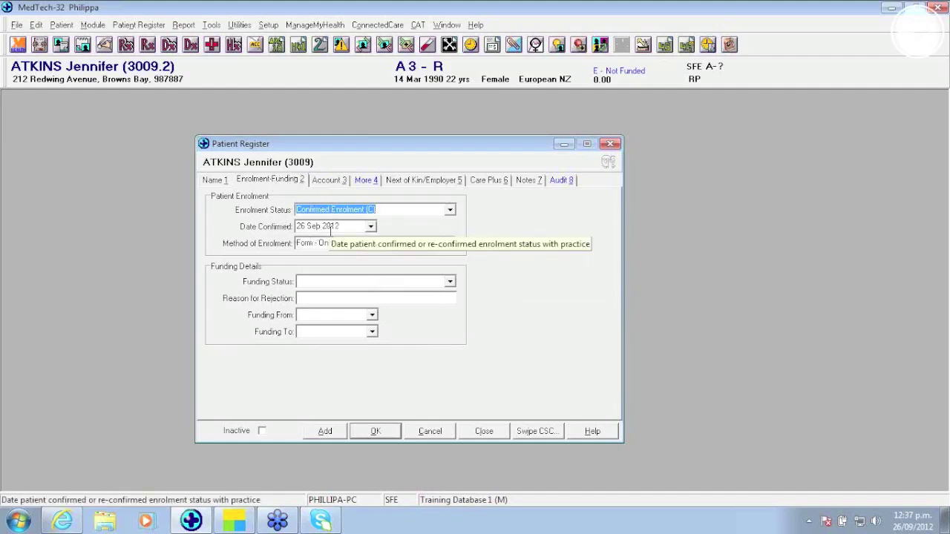
click(486, 432)
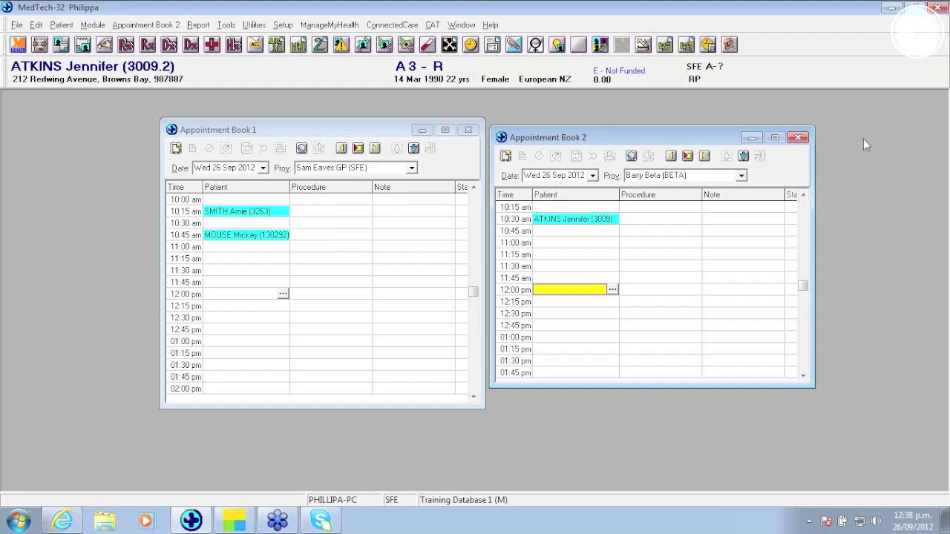
Step: Make Appointment Book 1 taller and begin dragging its 10:45 am appointment
drag(398, 119, 404, 94)
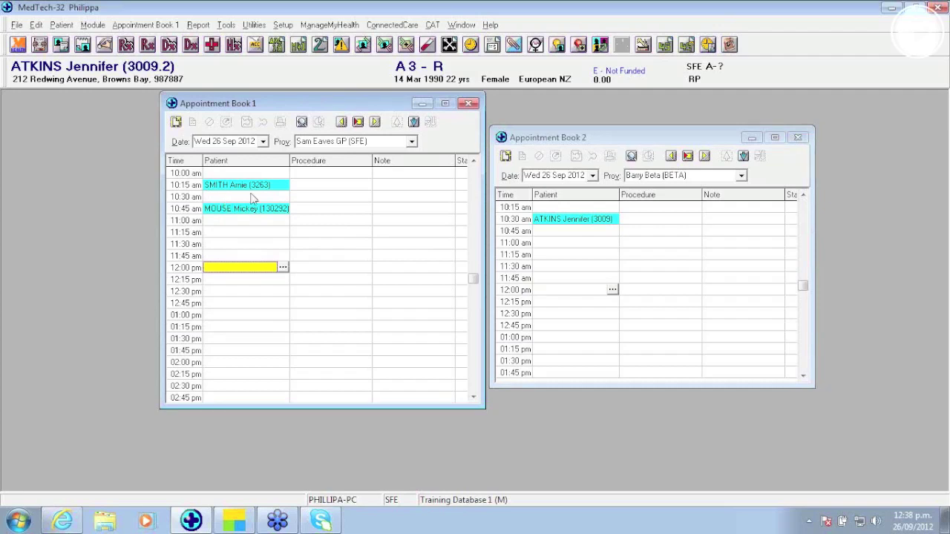
drag(250, 212, 321, 146)
Step: Move the 10:45 am appointment into Book 2 at 11:00 am, cancelling the original without a reason
click(272, 213)
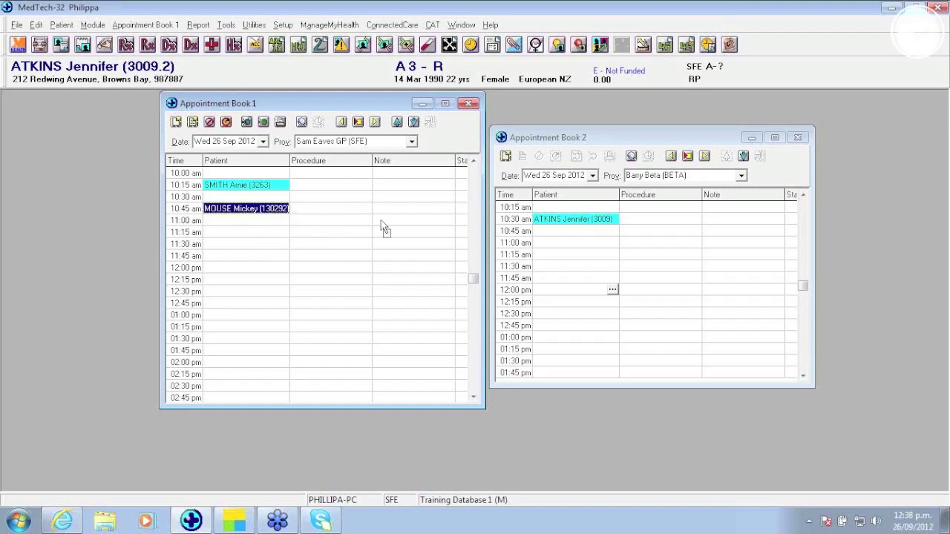
drag(584, 280, 551, 282)
drag(271, 209, 602, 248)
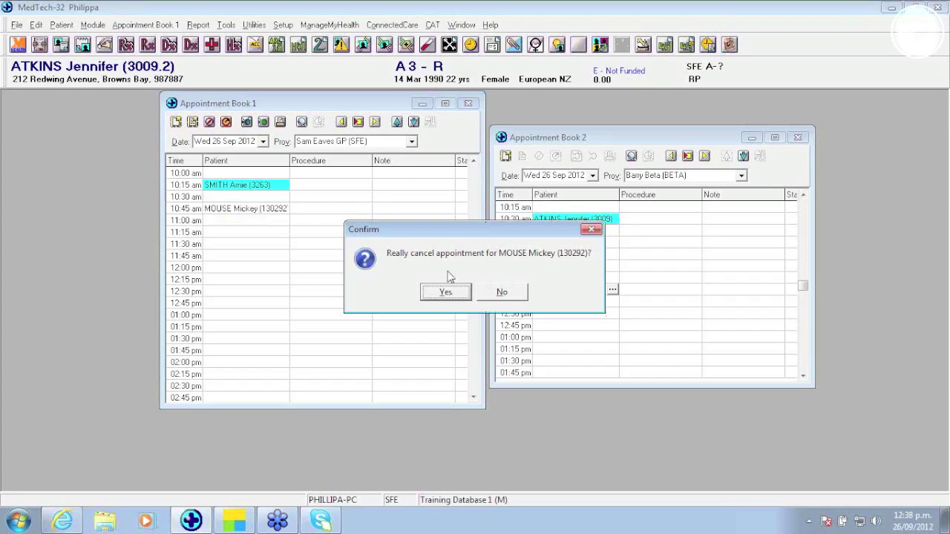
click(452, 293)
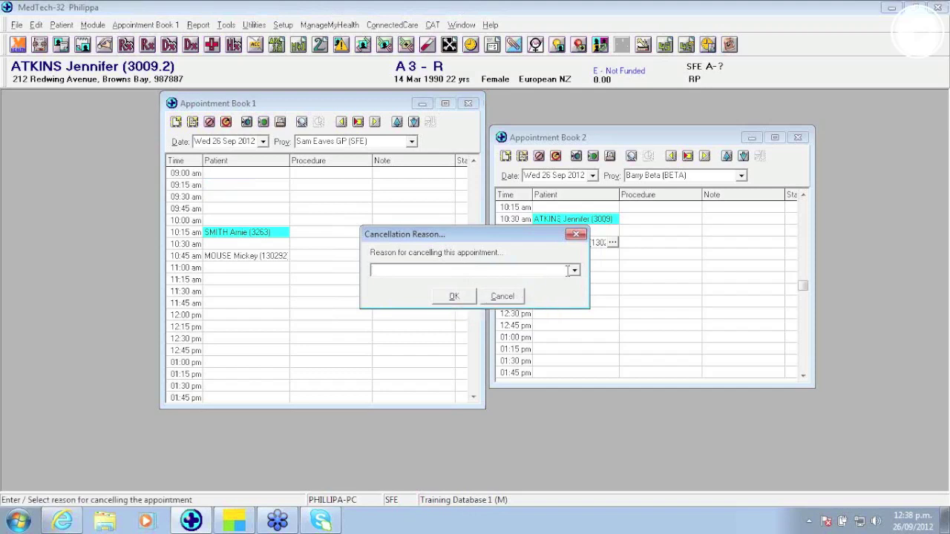
click(502, 296)
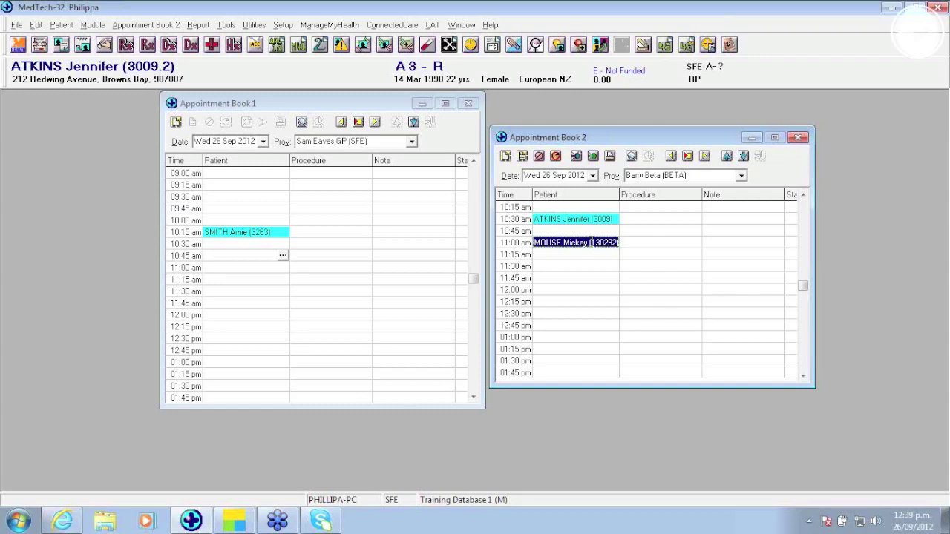
Step: Cancel the 10:30 am appointment in Book 2 without a reason and select the 12:00 pm slot
click(580, 222)
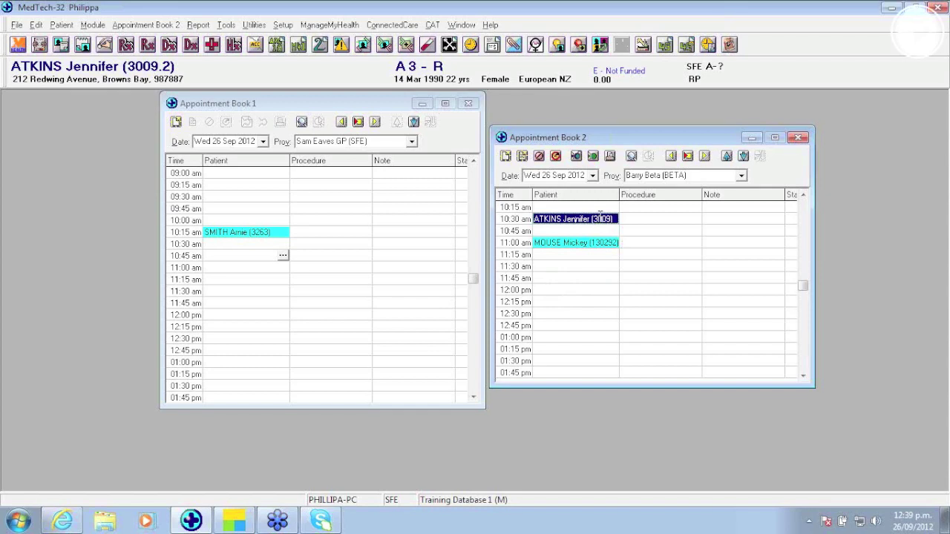
key(Delete)
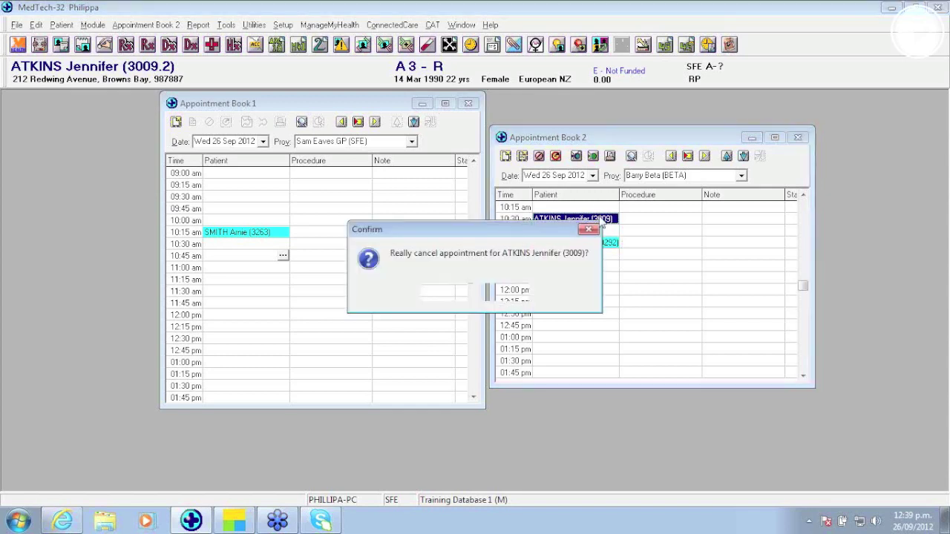
key(Return)
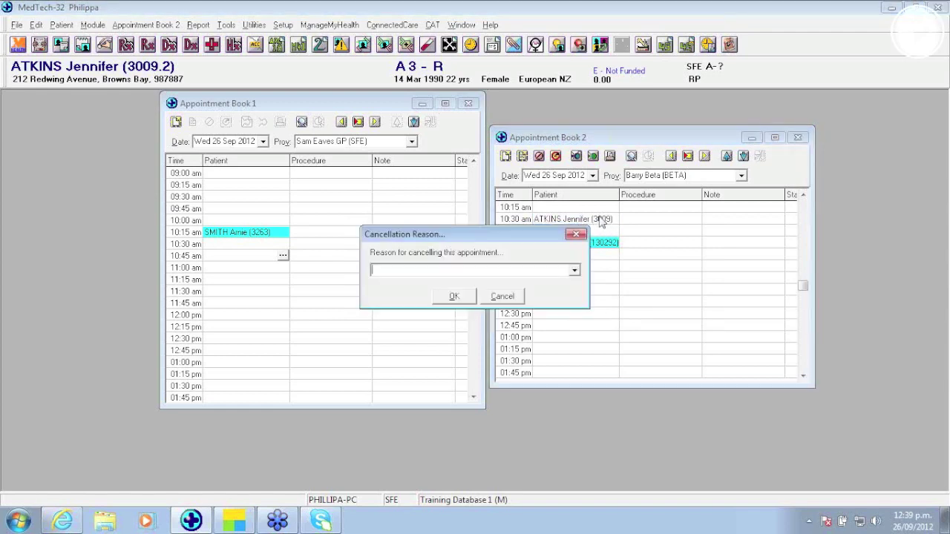
click(501, 296)
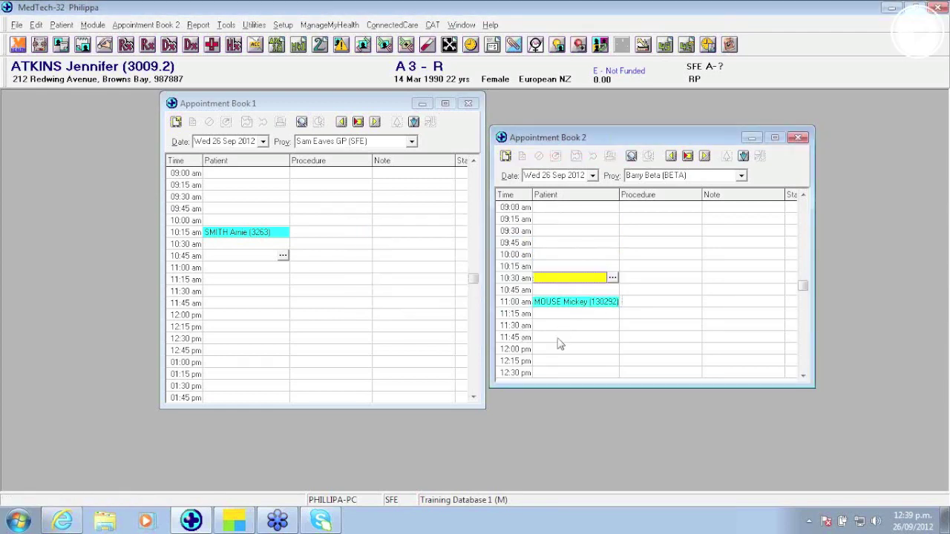
click(555, 349)
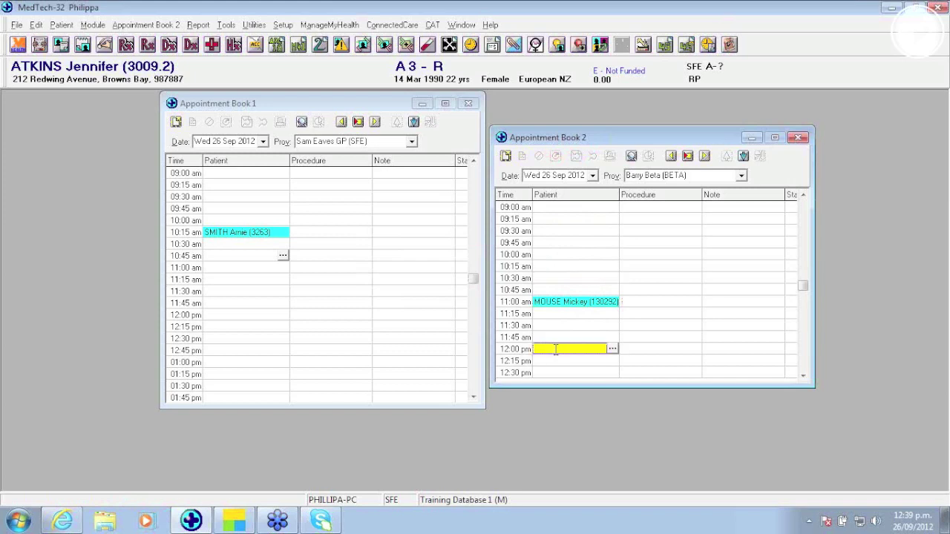
Step: Book the active patient at 12:00 pm in Book 2, then select Book 1's 10:15 am appointment
double_click(555, 349)
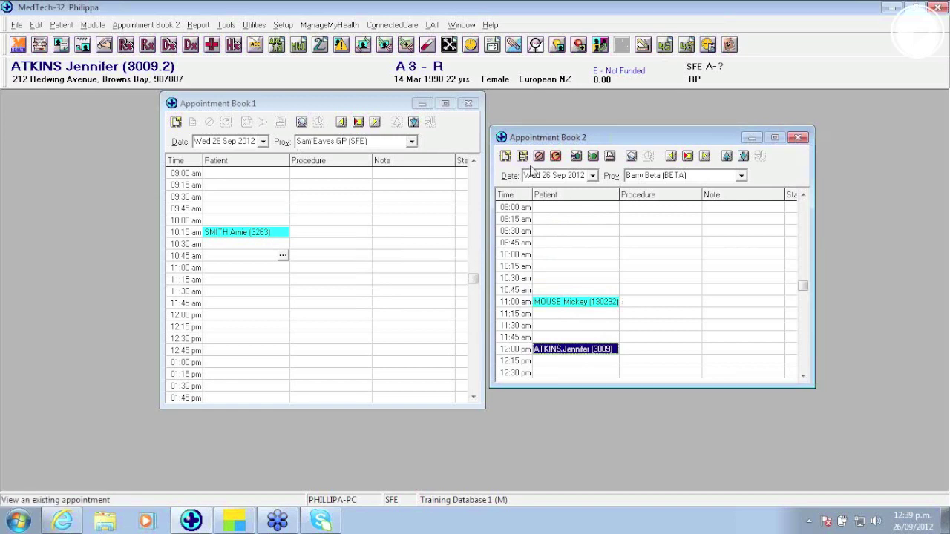
click(232, 235)
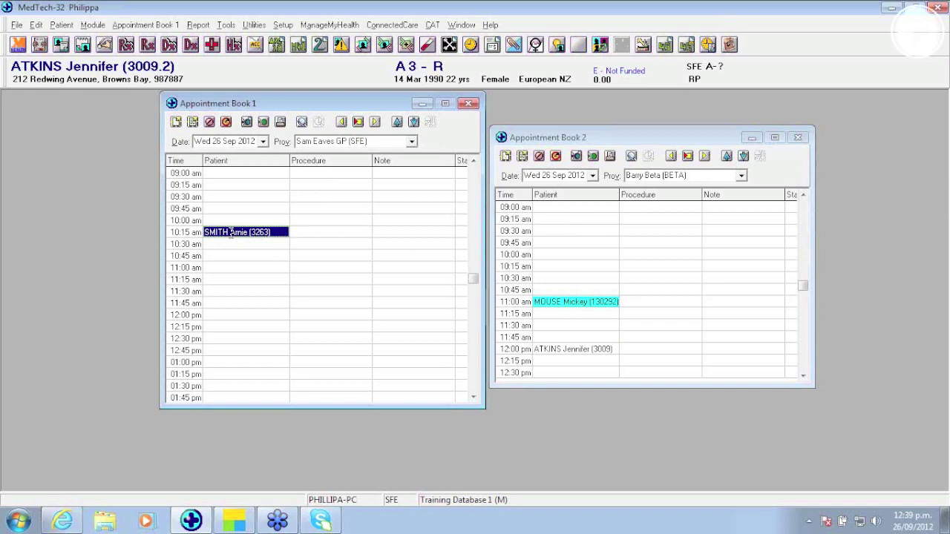
Step: Paste the copied 10:15 am appointment into the 10:00 am slot of Appointment Book 2
click(550, 254)
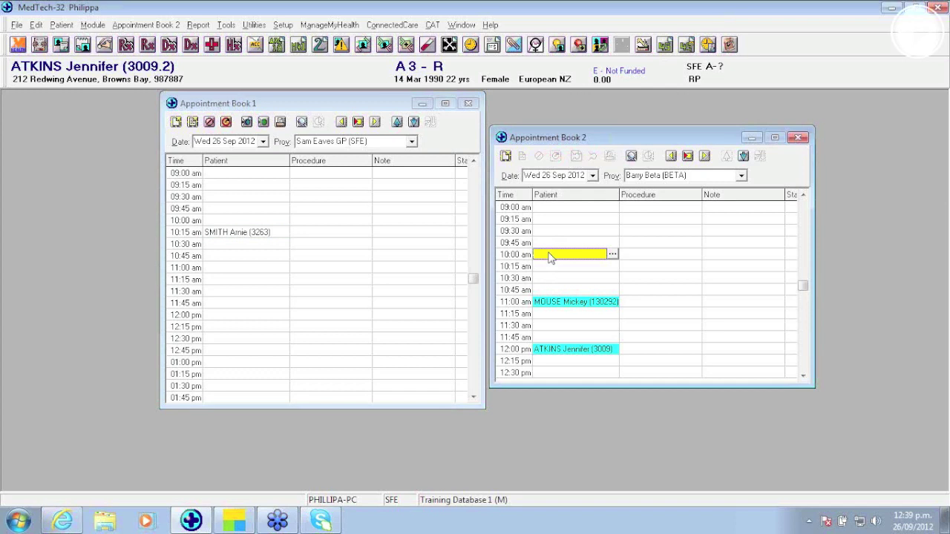
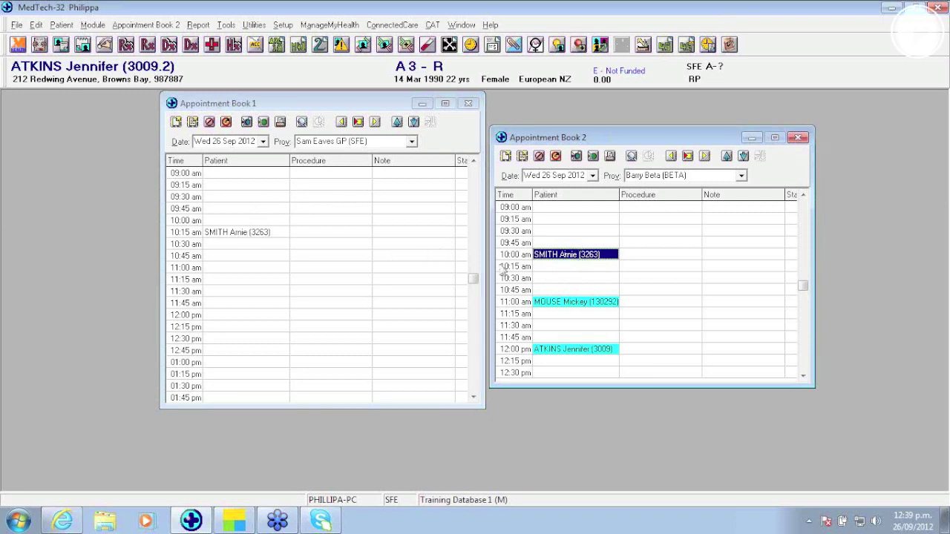
click(557, 304)
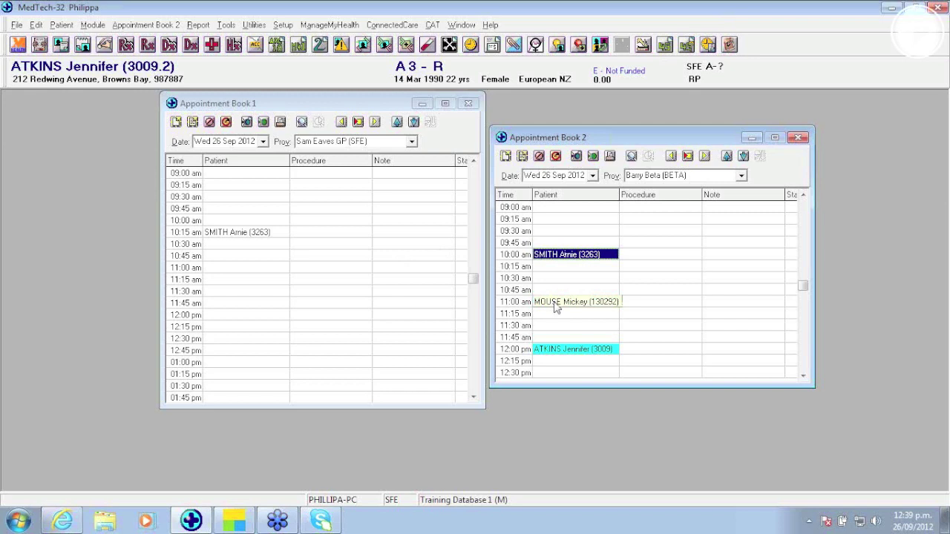
Step: Book an 11:00 am appointment in Book 1 for the patient matched by surname search
click(240, 270)
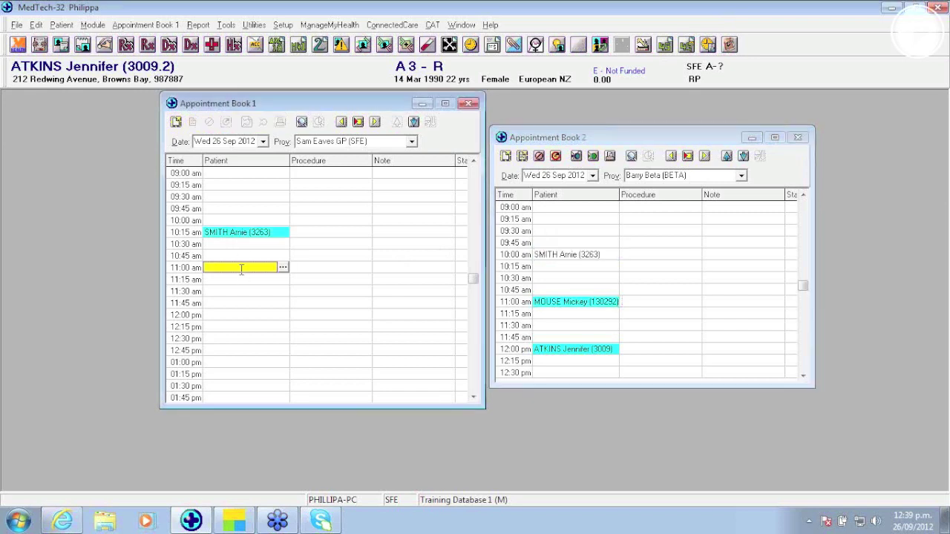
text(sai)
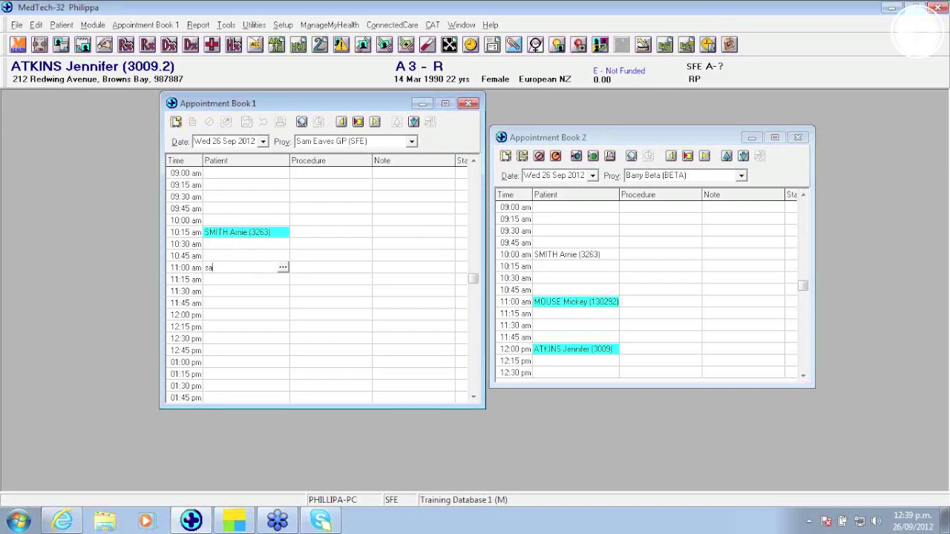
key(BackSpace)
text(les s)
key(Return)
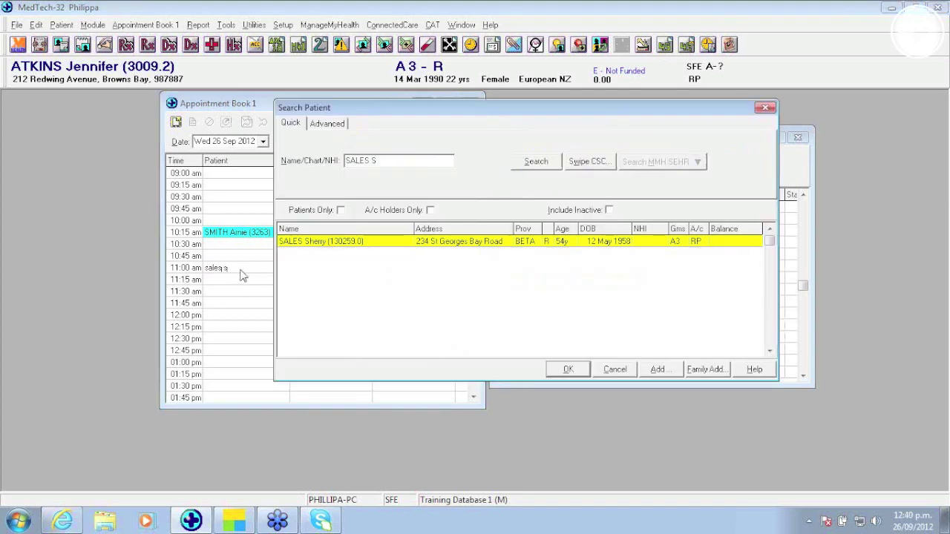
key(Return)
click(242, 268)
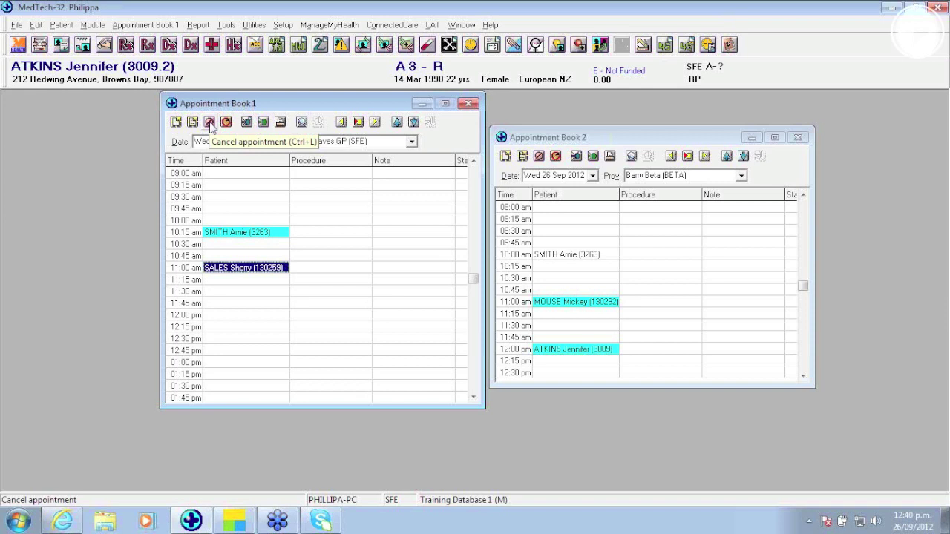
Step: Cancel Book 1's 11:00 am appointment, confirming it and skipping the cancellation reason
click(210, 122)
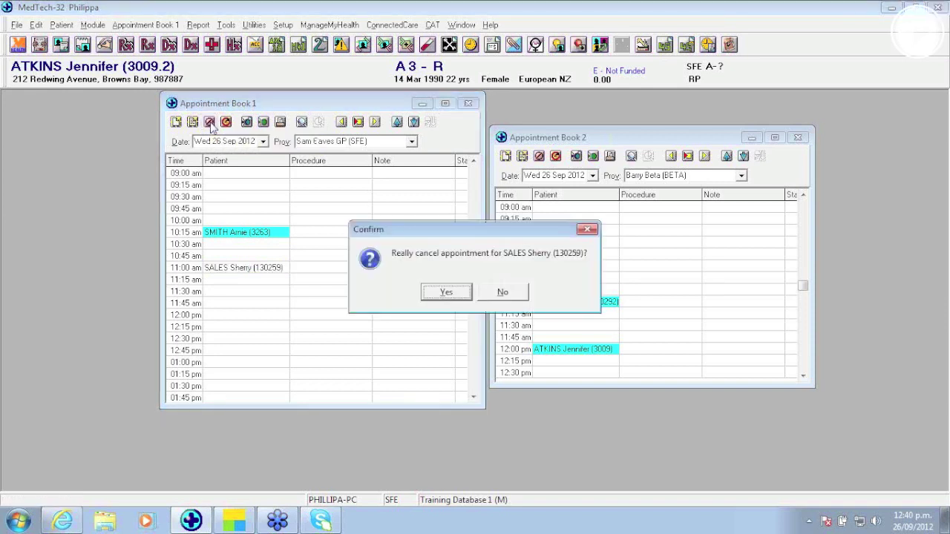
click(446, 293)
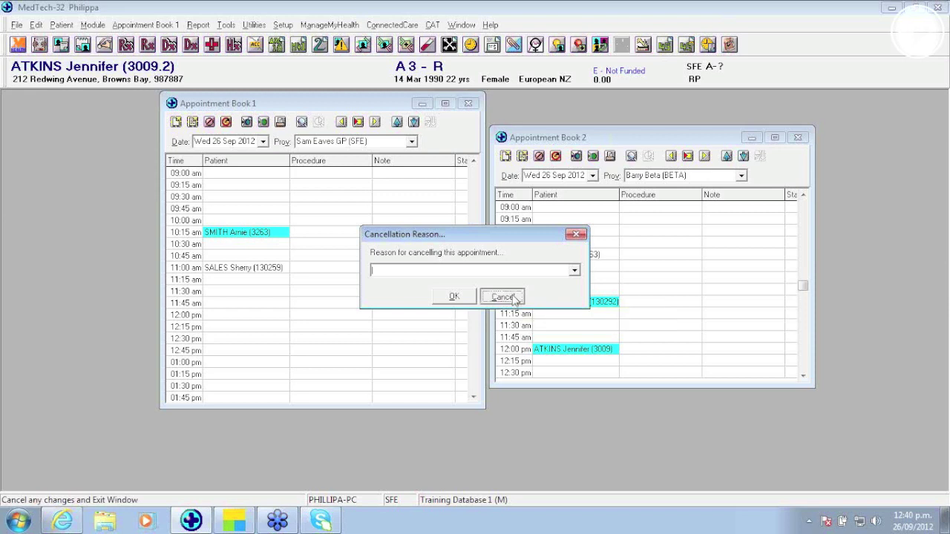
click(501, 296)
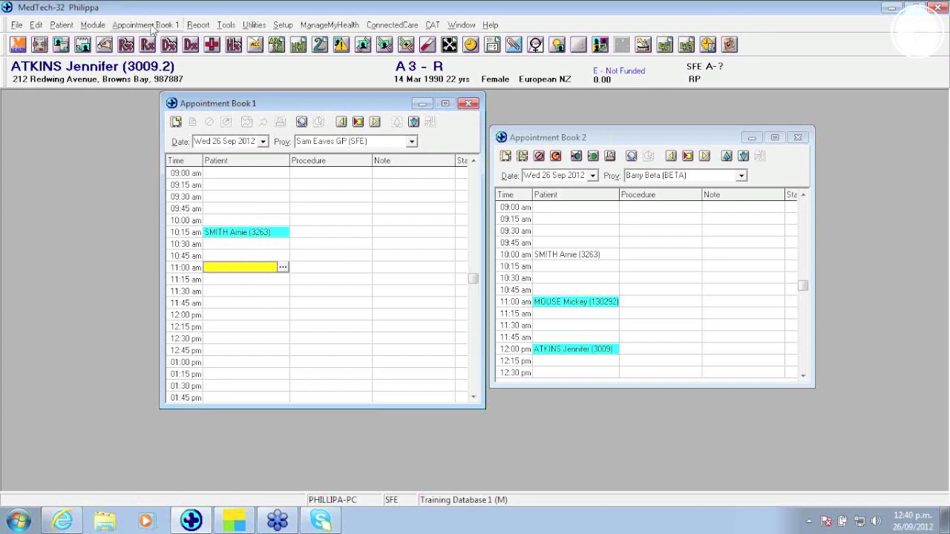
Step: Use Appointment Book 1 > Undo Cancel and confirm to bring back the 11:00 am booking
click(151, 27)
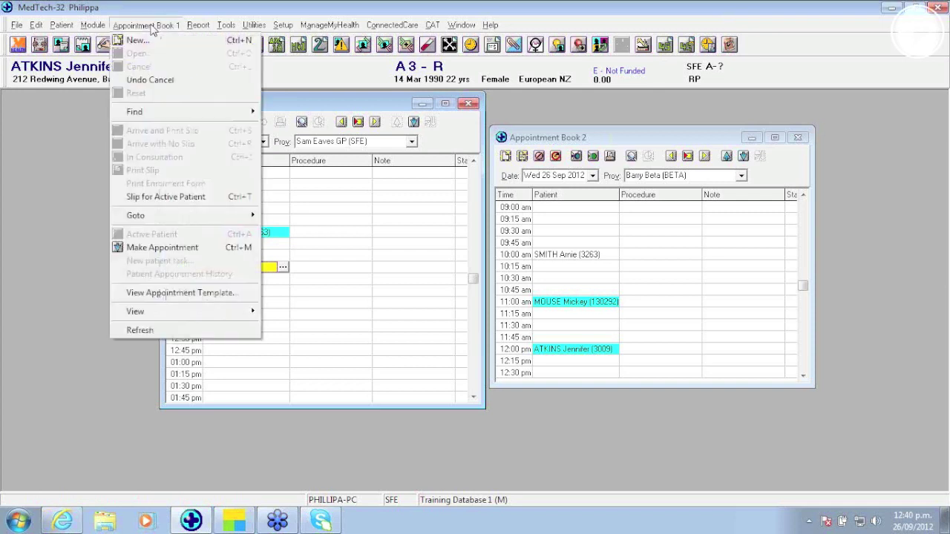
click(144, 83)
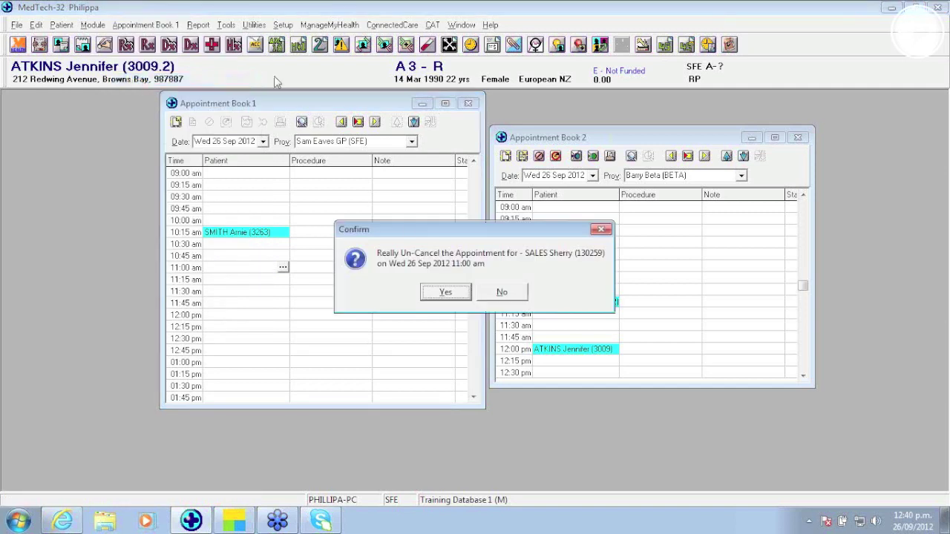
click(446, 293)
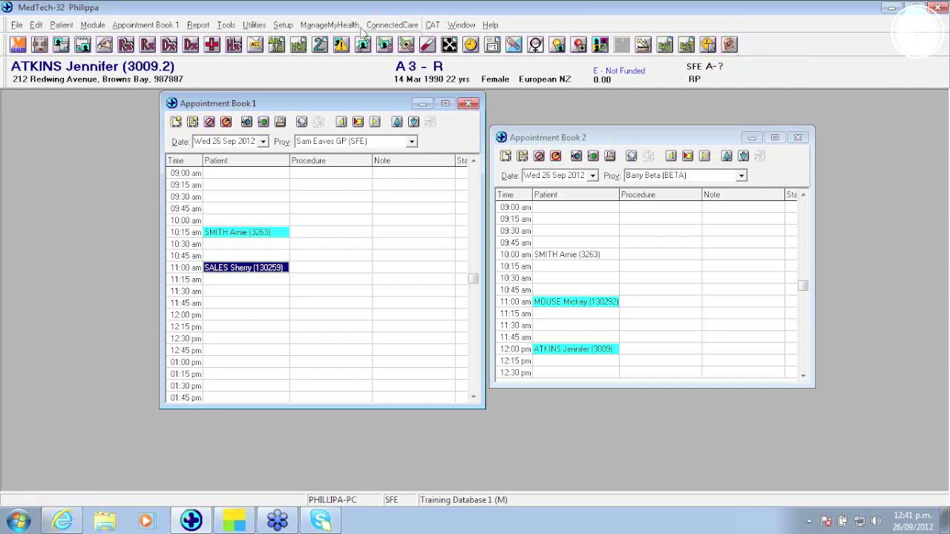
Step: Open the Appointment Overview from the Appointments module
click(95, 25)
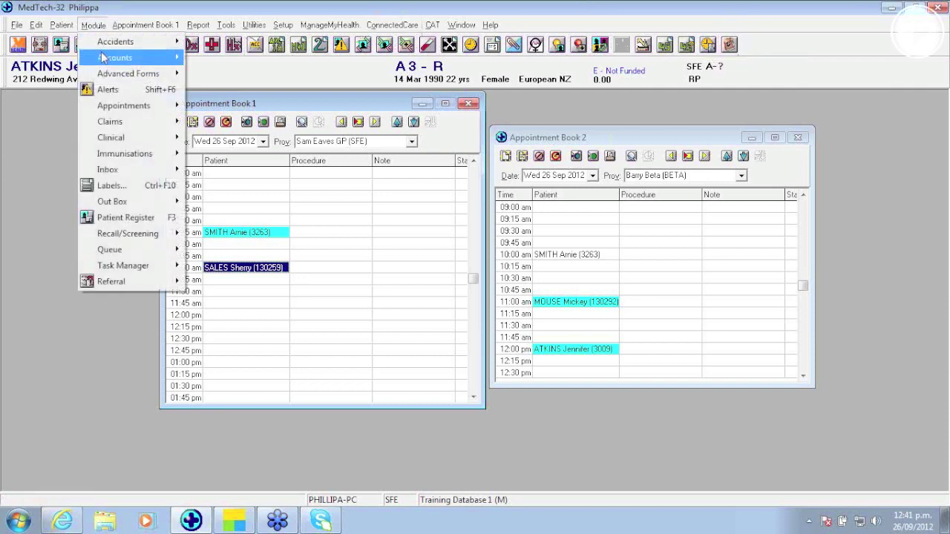
mouse_move(115, 107)
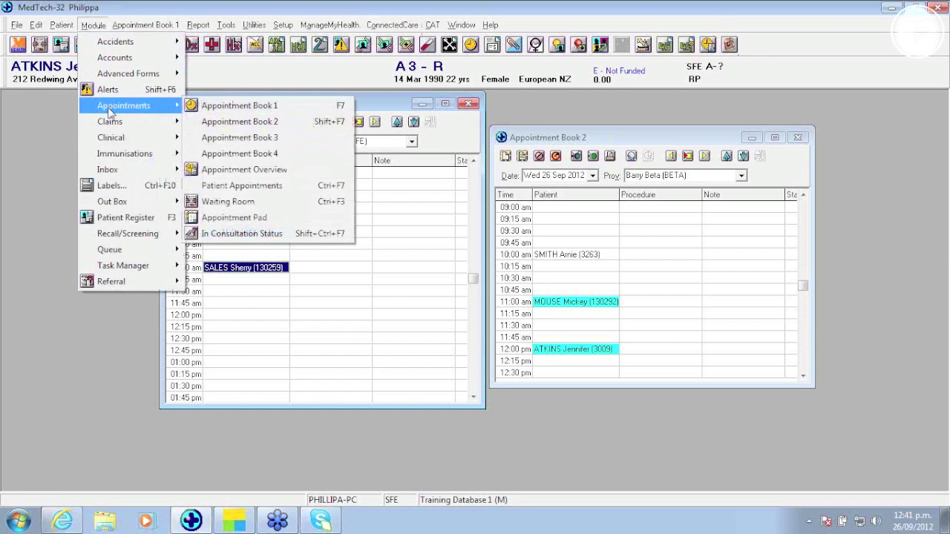
click(243, 170)
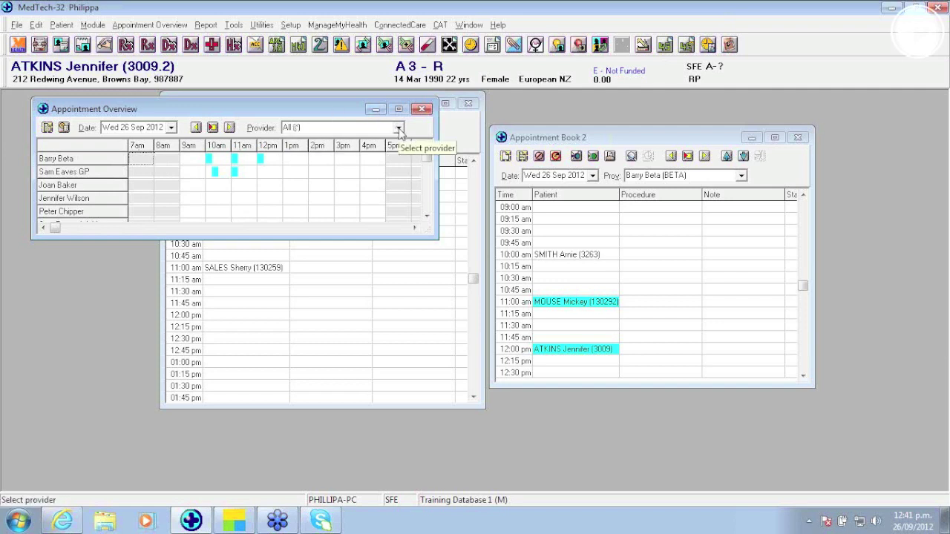
Step: Filter the overview to one provider, enlarge it, switch to All (*) providers, then minimise it
click(398, 128)
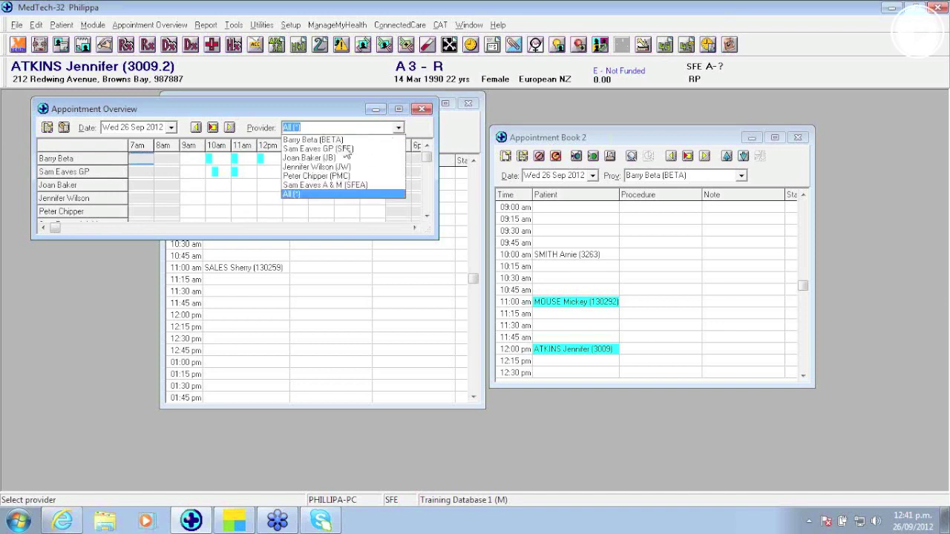
click(346, 149)
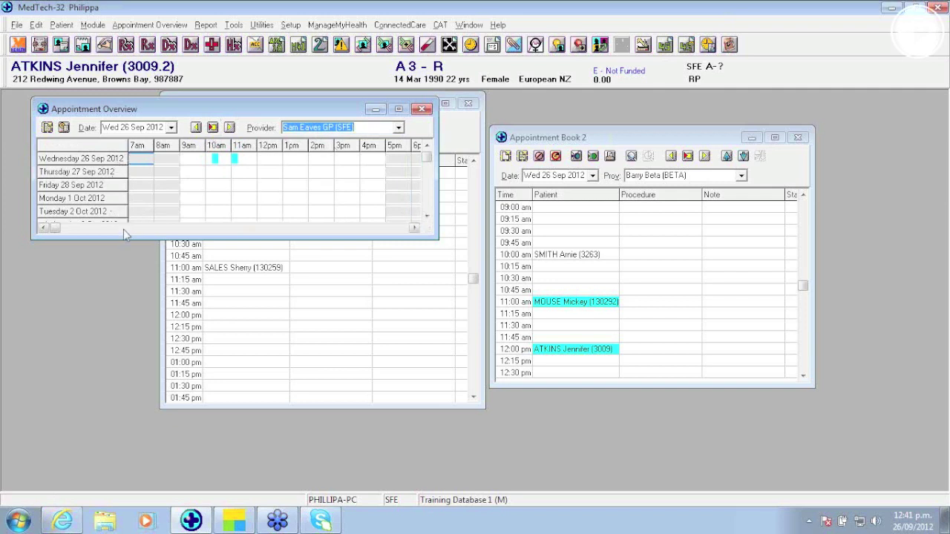
drag(123, 236, 100, 261)
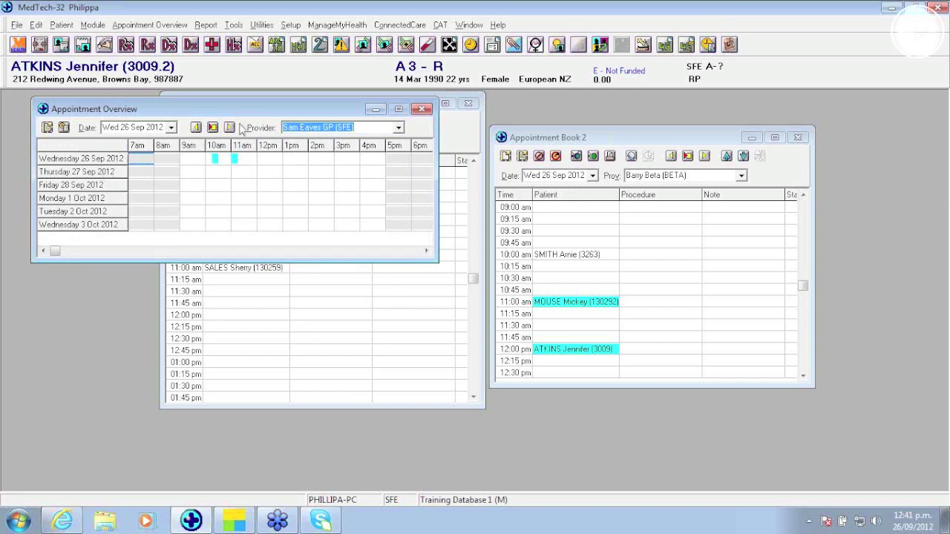
click(399, 127)
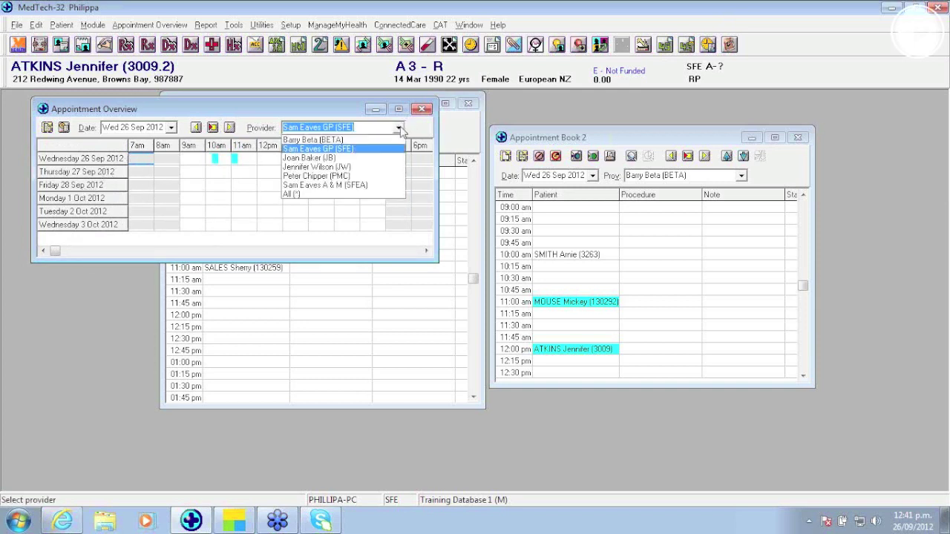
click(311, 195)
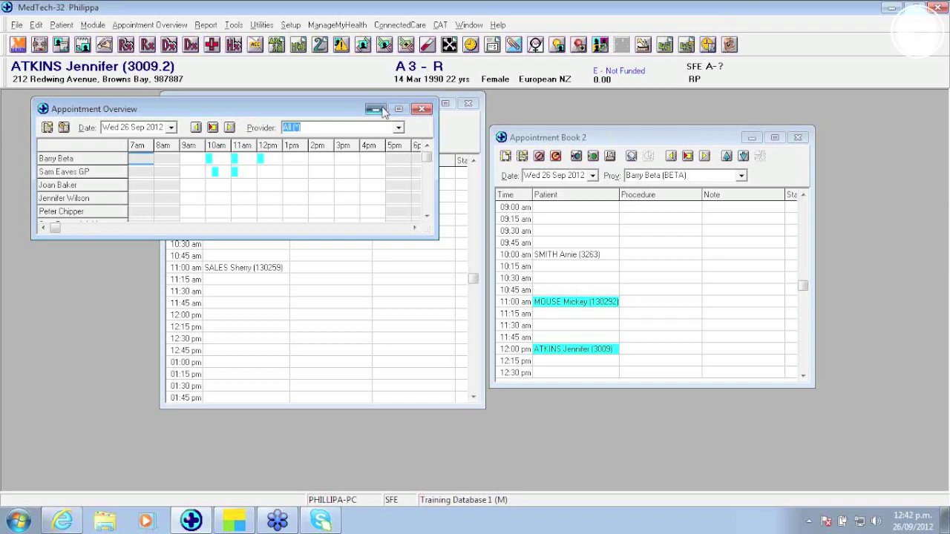
click(376, 110)
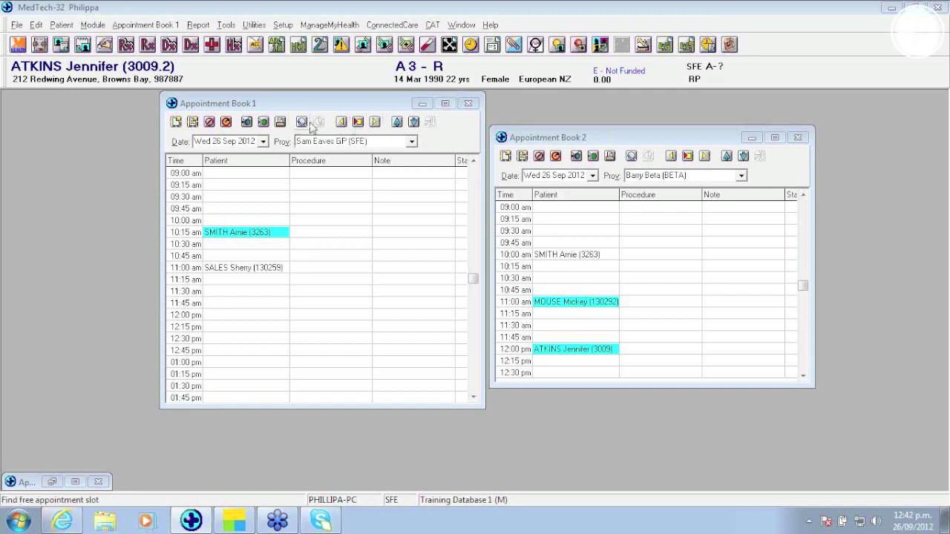
click(244, 233)
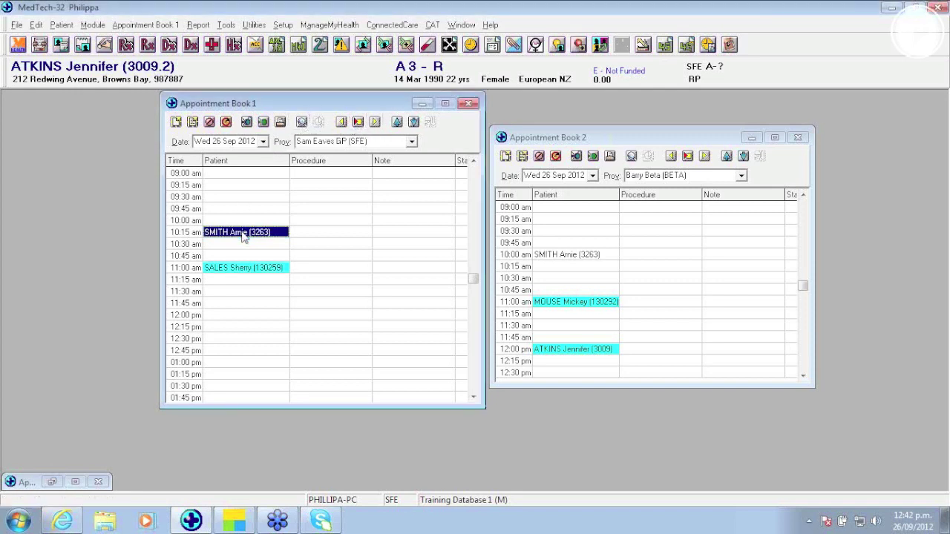
click(301, 123)
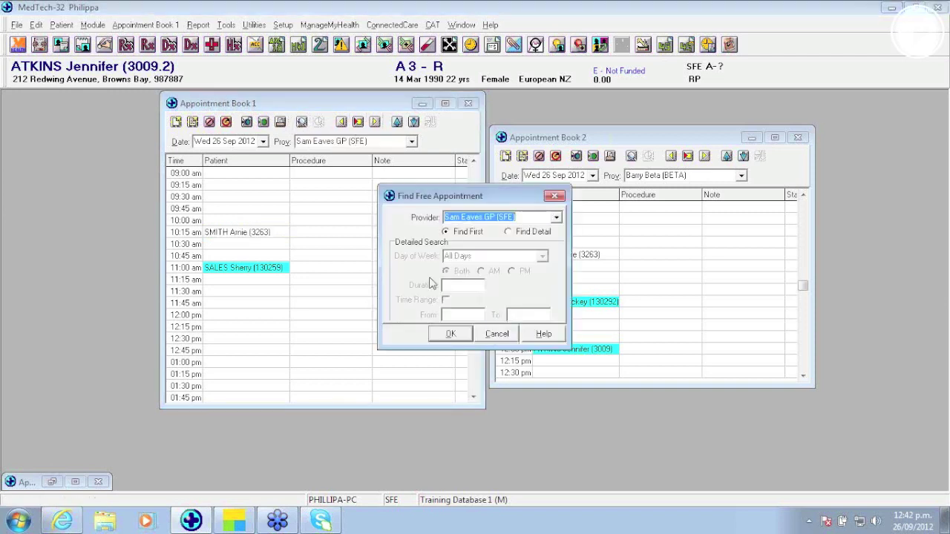
click(462, 335)
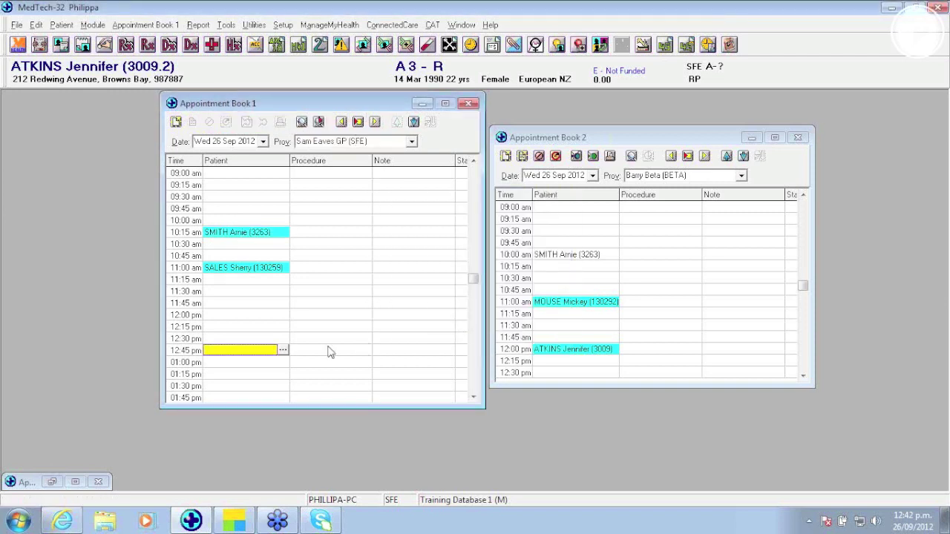
click(319, 123)
click(319, 122)
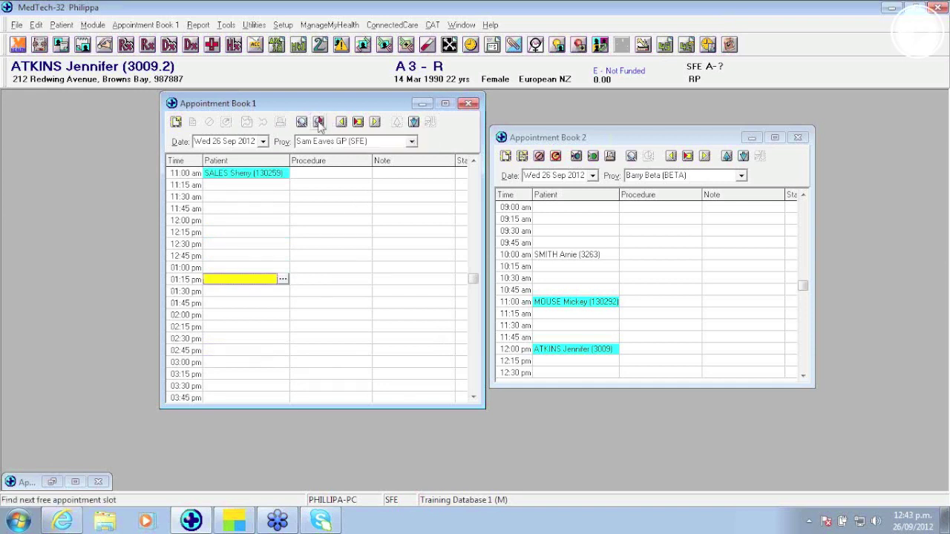
click(319, 123)
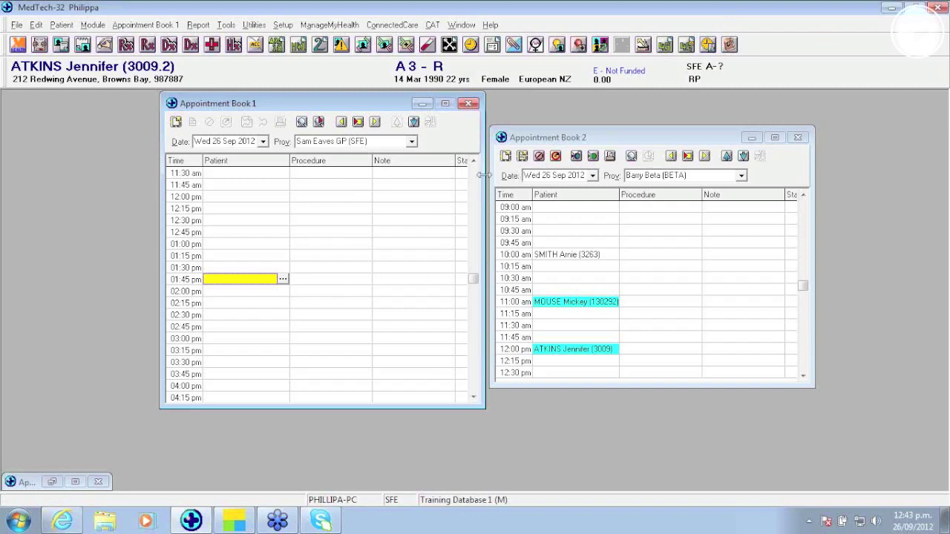
click(475, 177)
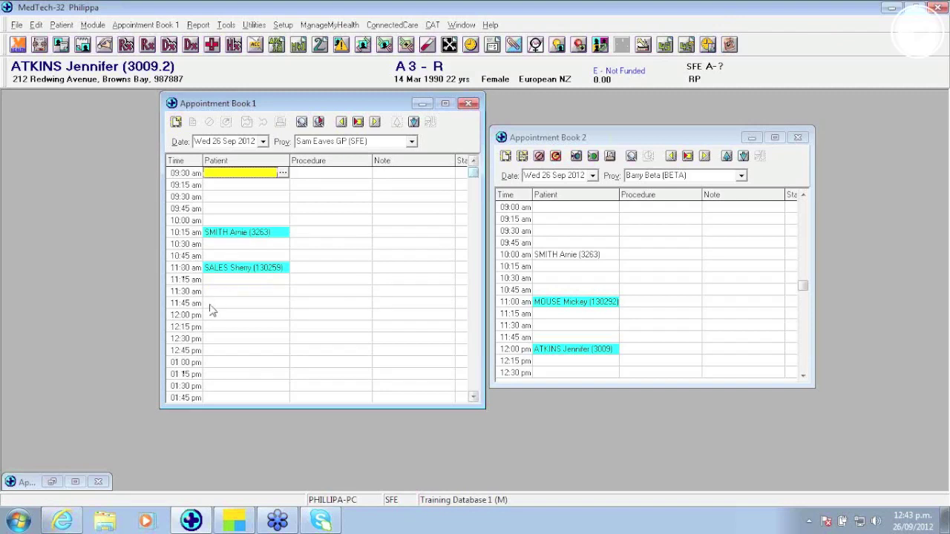
click(263, 269)
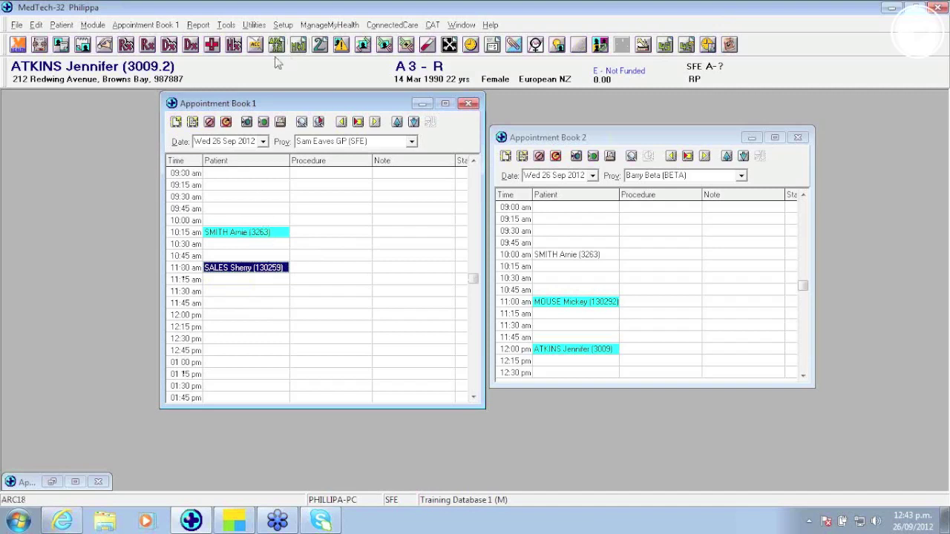
Step: Cancel Book 1's 11:00 am appointment with the reason Did Not Arrive
click(209, 122)
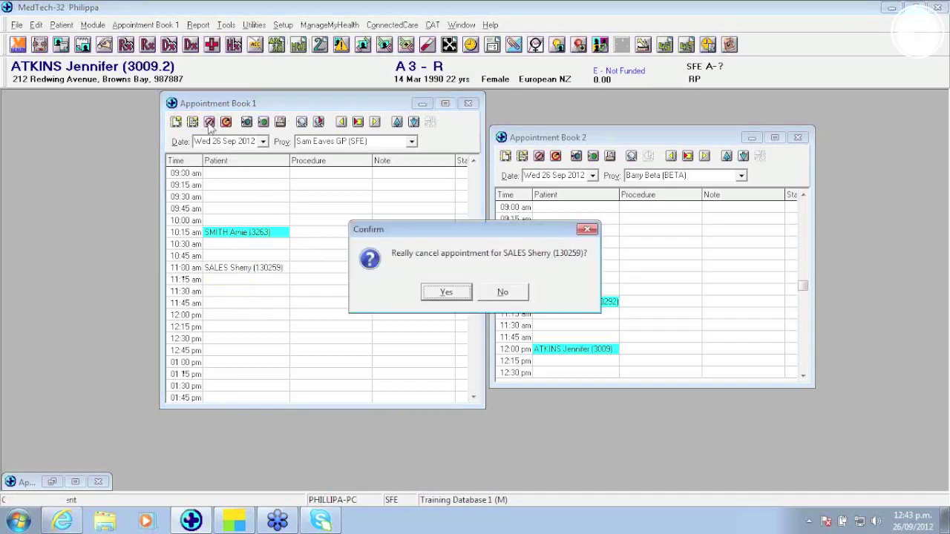
click(447, 294)
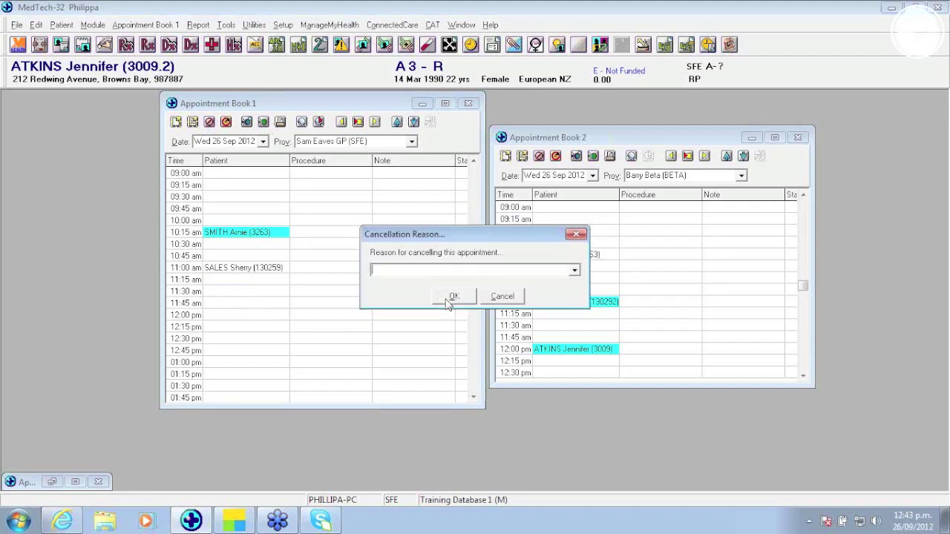
click(576, 272)
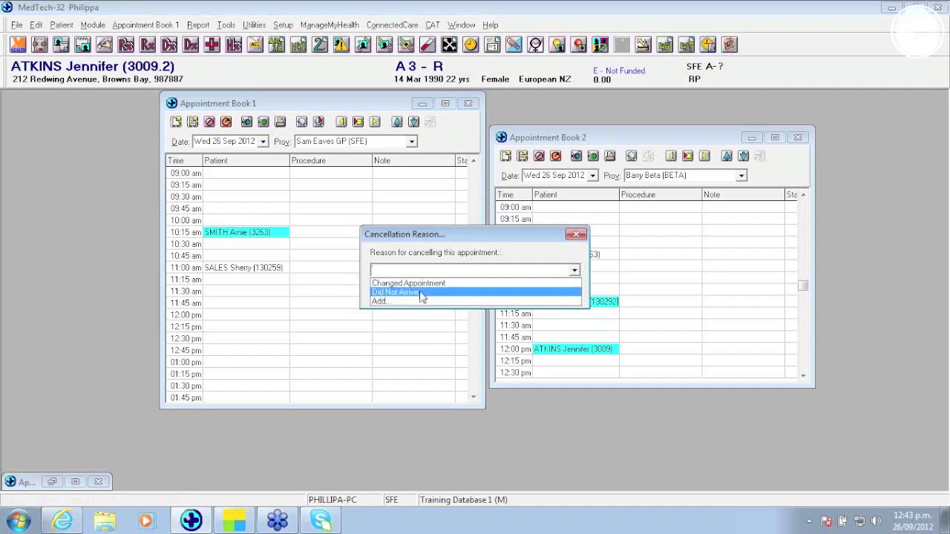
click(420, 292)
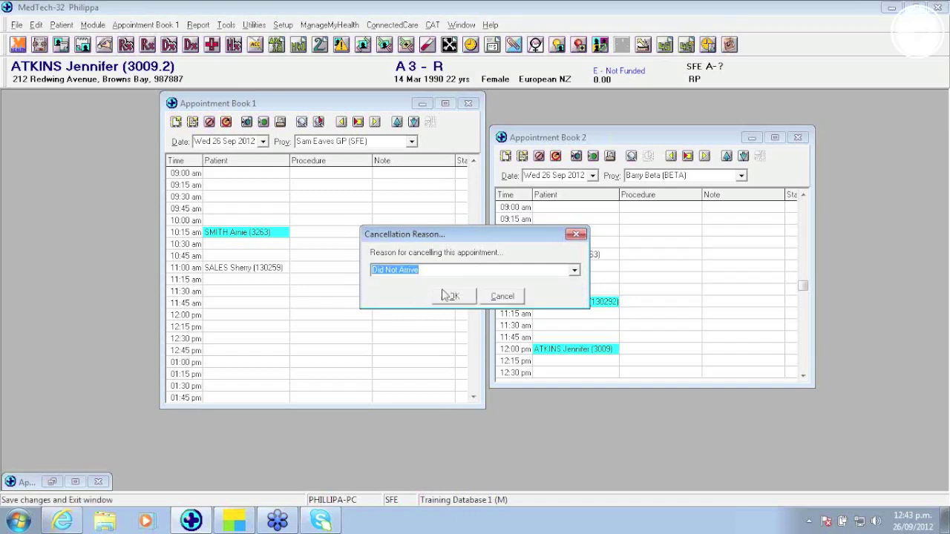
click(454, 296)
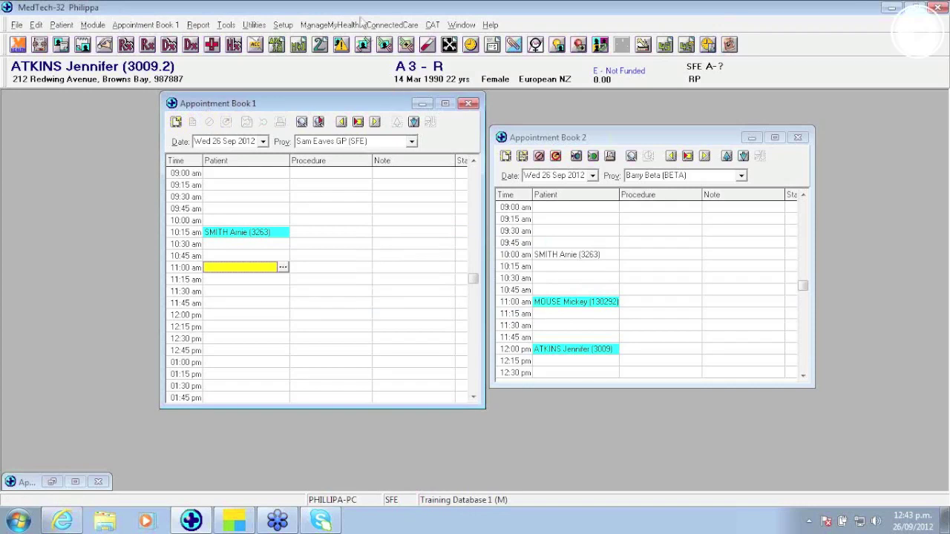
Step: Open the Location Settings list from the Setup menu
click(281, 26)
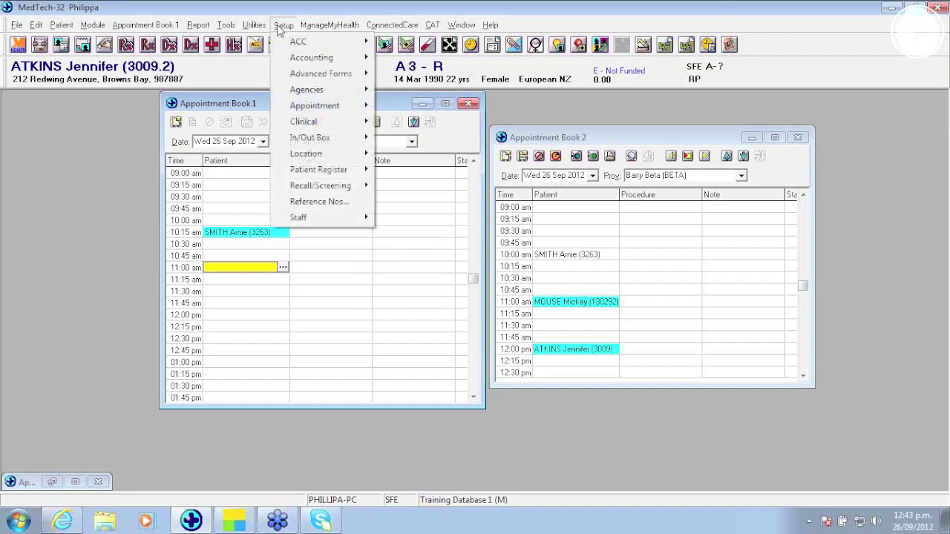
mouse_move(318, 155)
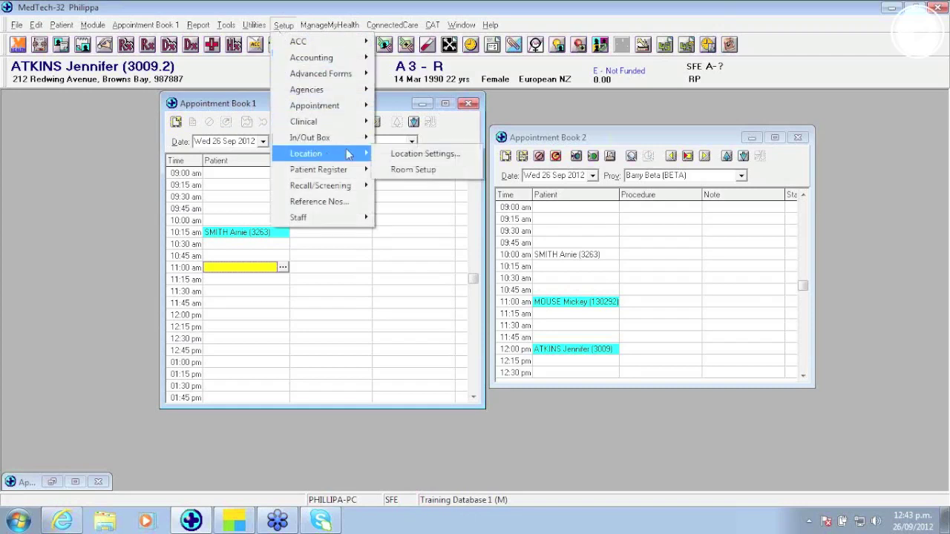
click(412, 155)
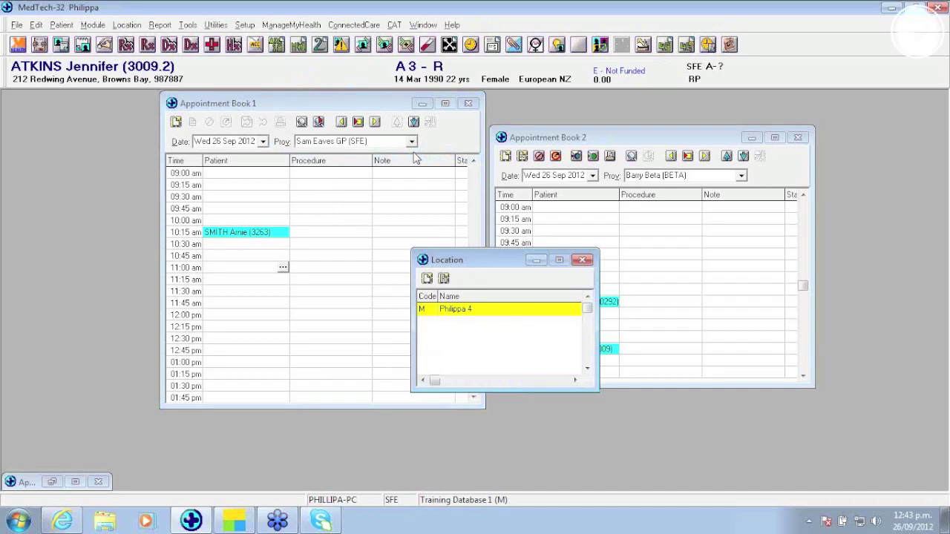
Step: Check the practice location's cancellation-reason prompt under Forms / Form Nos, leaving it on, and close unsaved
double_click(492, 310)
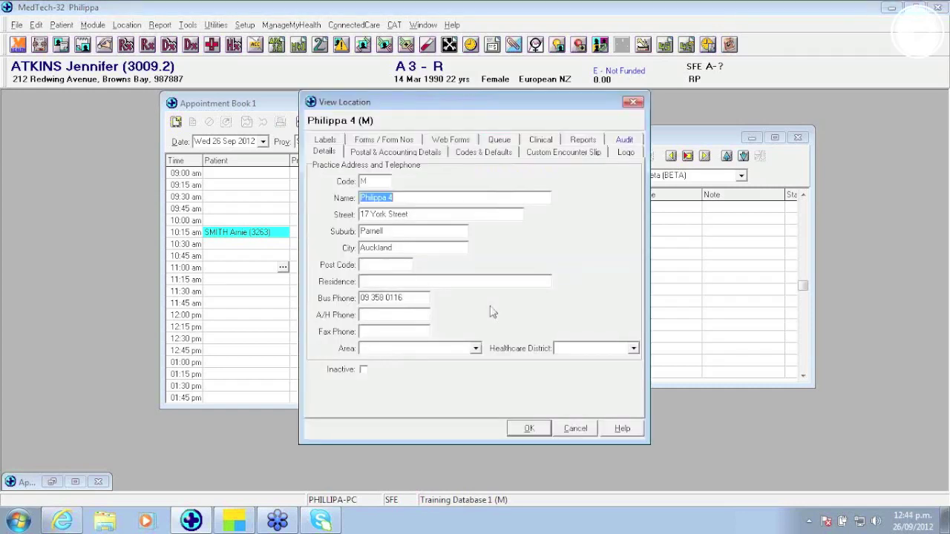
click(401, 143)
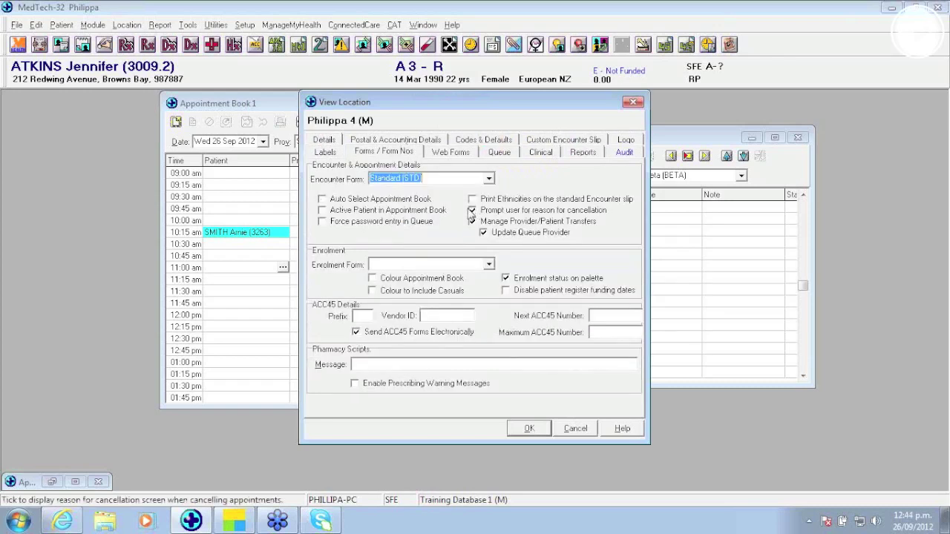
click(473, 210)
click(473, 211)
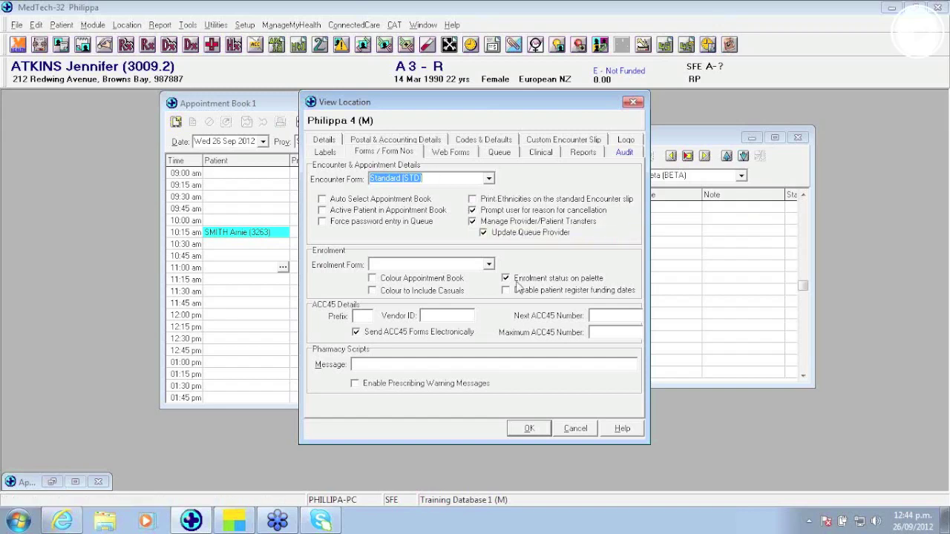
click(575, 429)
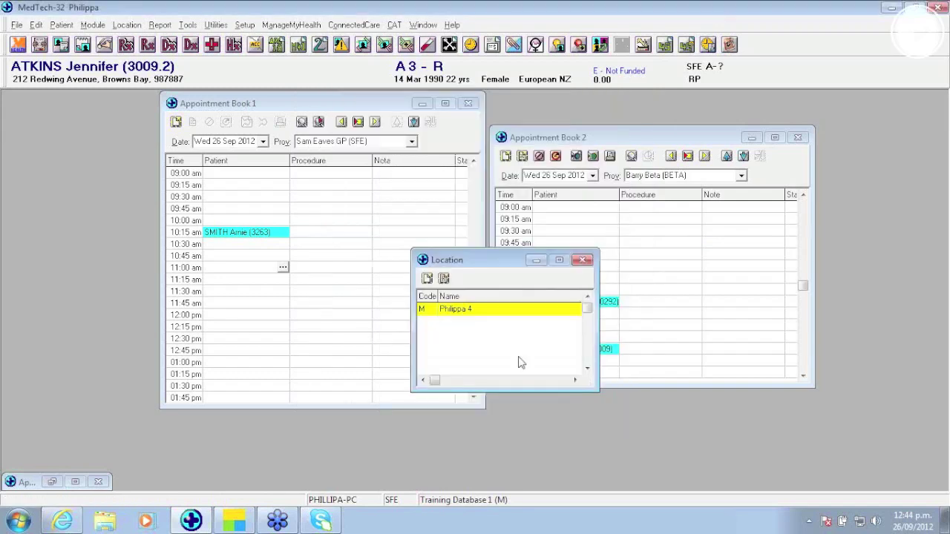
Step: Review the Cancellation Reasons list without adding one, then close it and the Location window
click(244, 25)
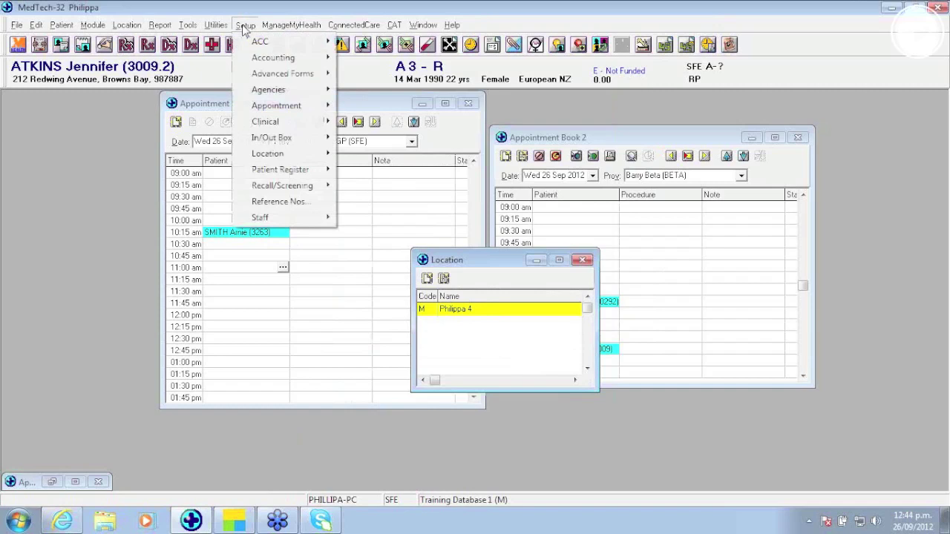
mouse_move(304, 105)
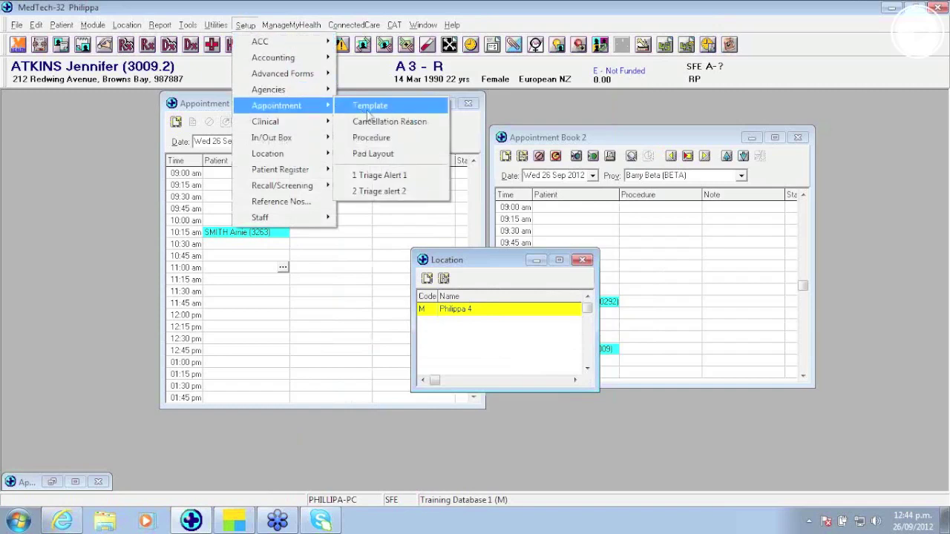
click(376, 123)
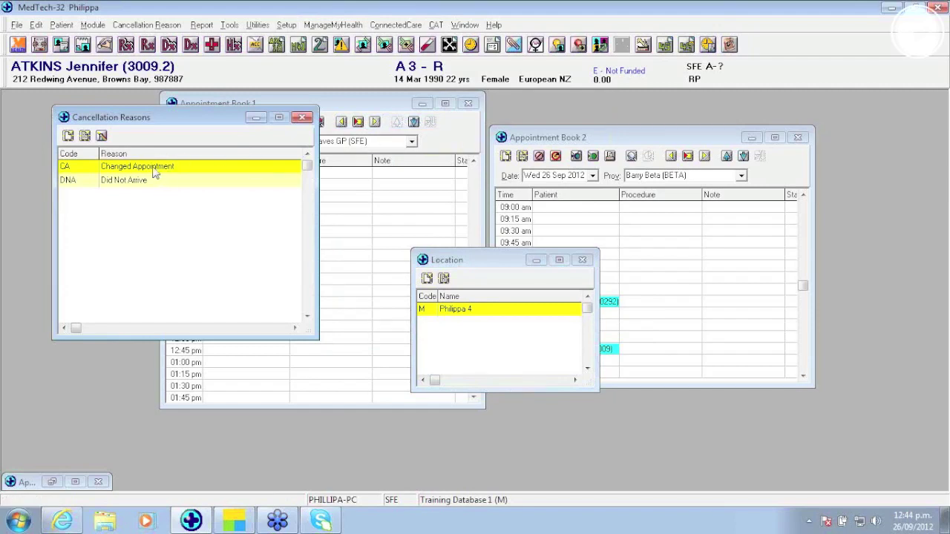
click(68, 136)
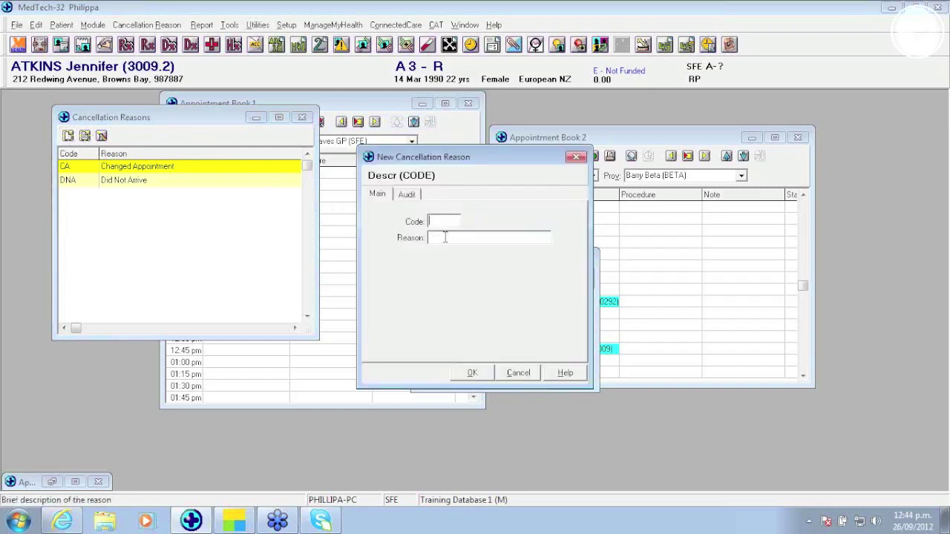
click(518, 373)
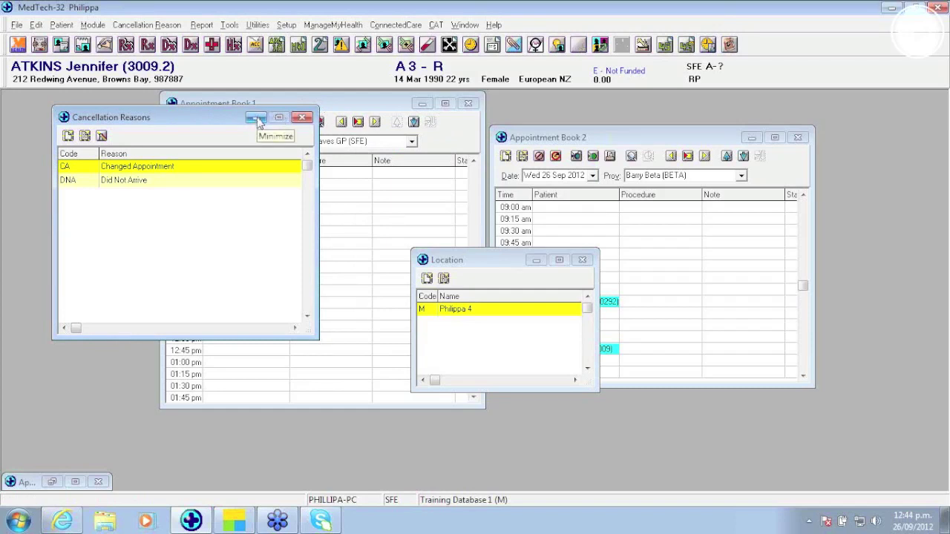
click(302, 117)
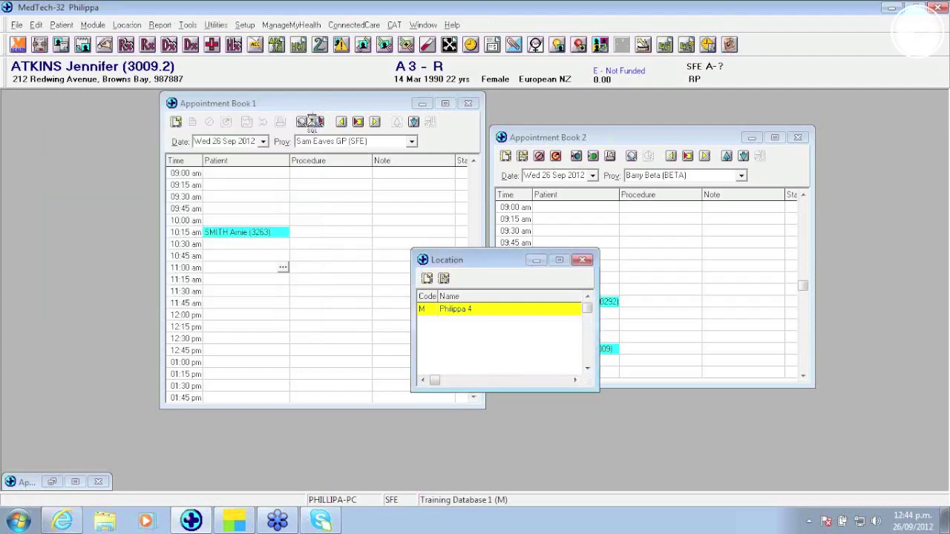
click(583, 260)
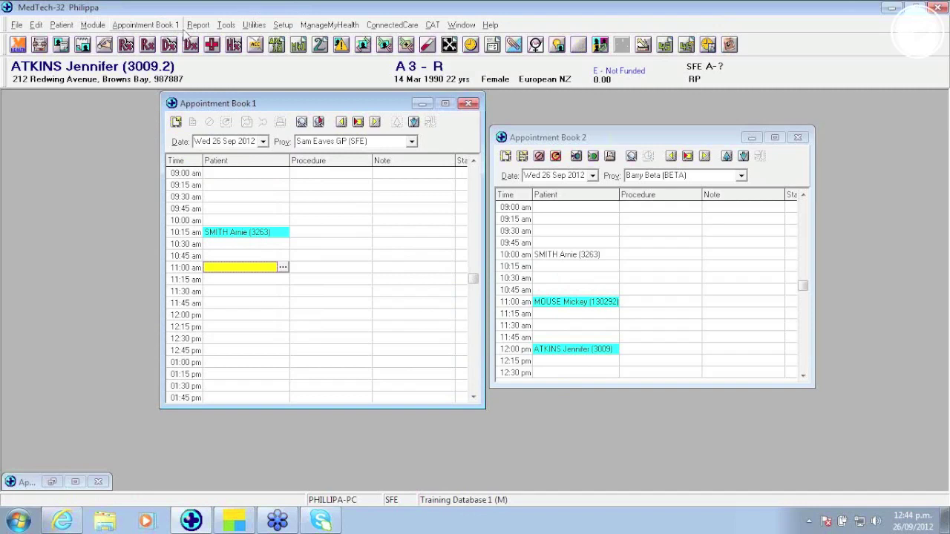
Step: Set up the Appointment Cancellations report for 26 Sep 2012 with Print To set to Report Manager
click(198, 24)
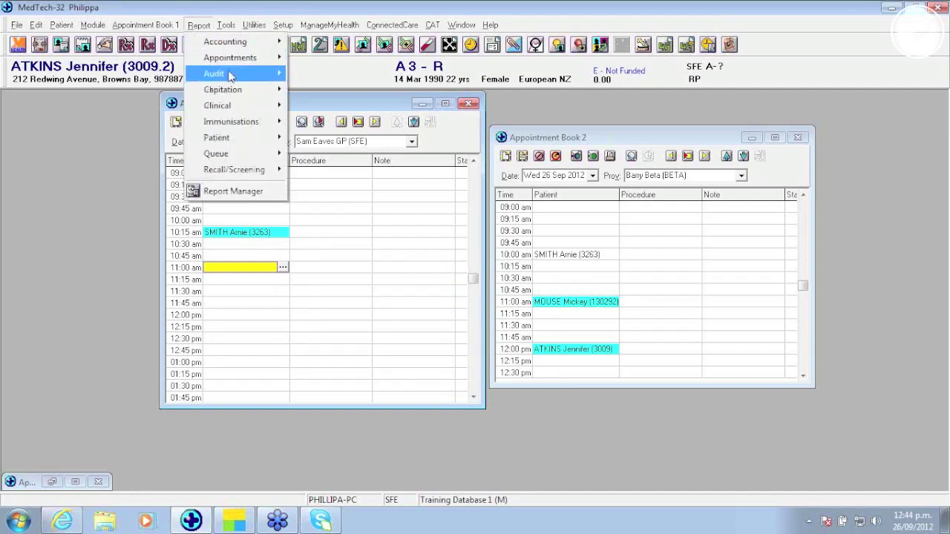
mouse_move(230, 57)
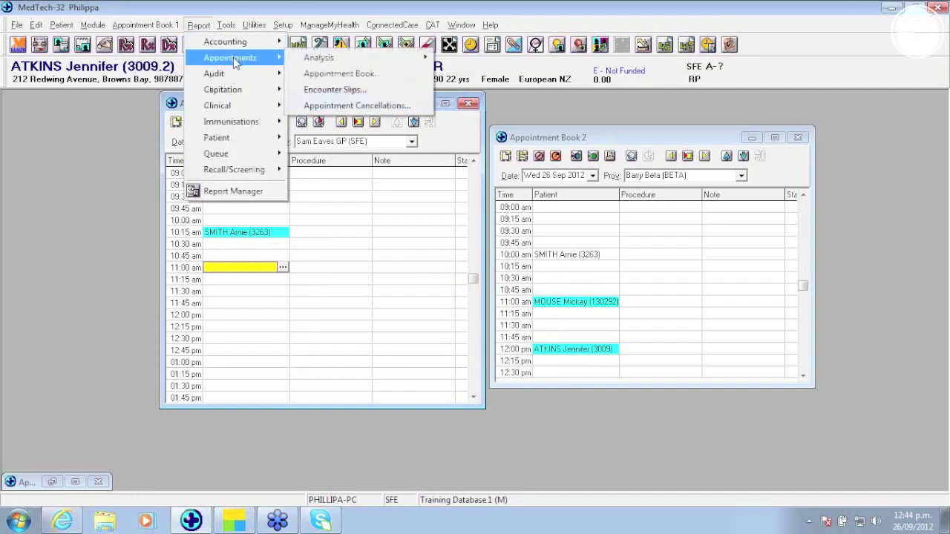
click(358, 106)
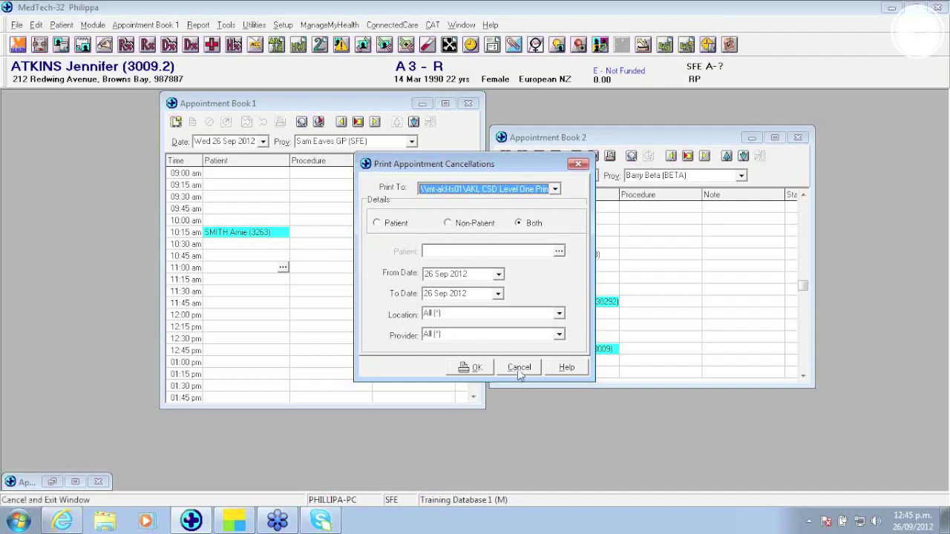
click(555, 189)
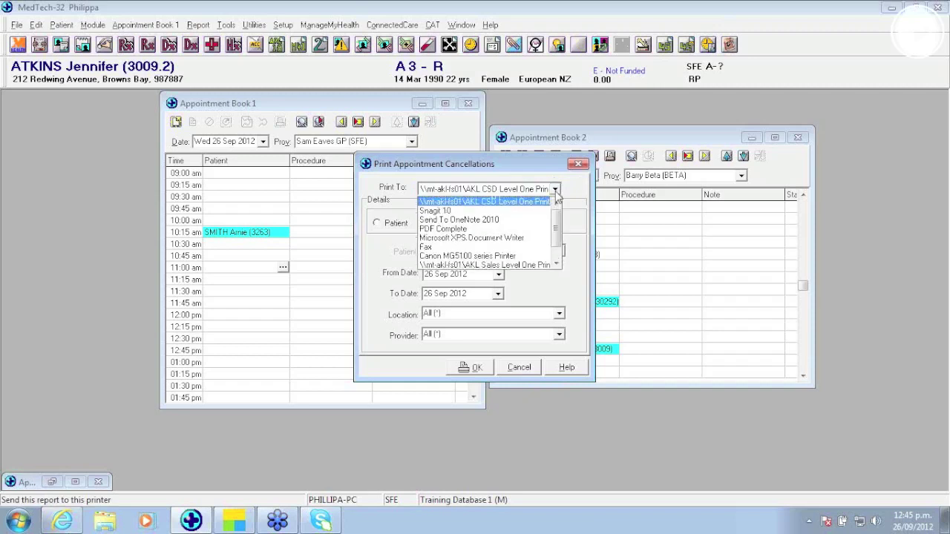
scroll(560, 226, down, 1)
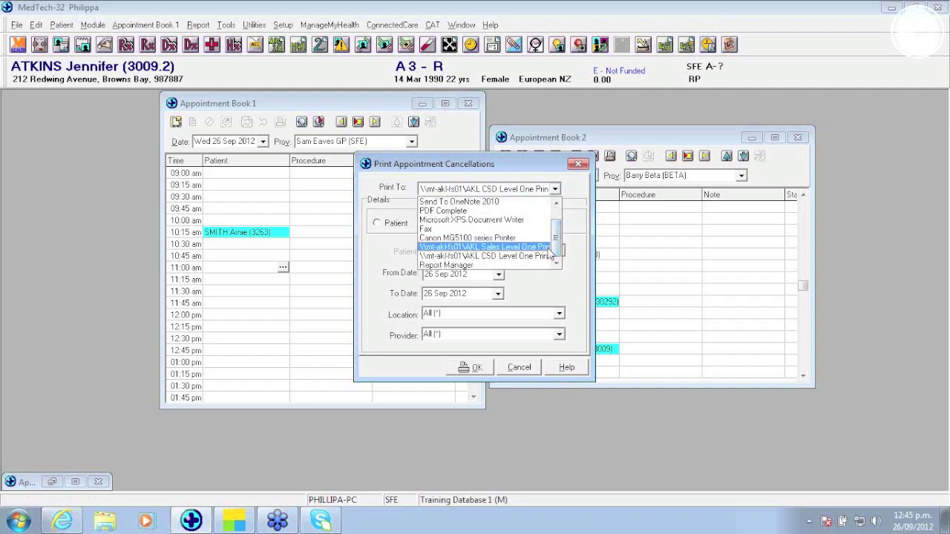
click(502, 265)
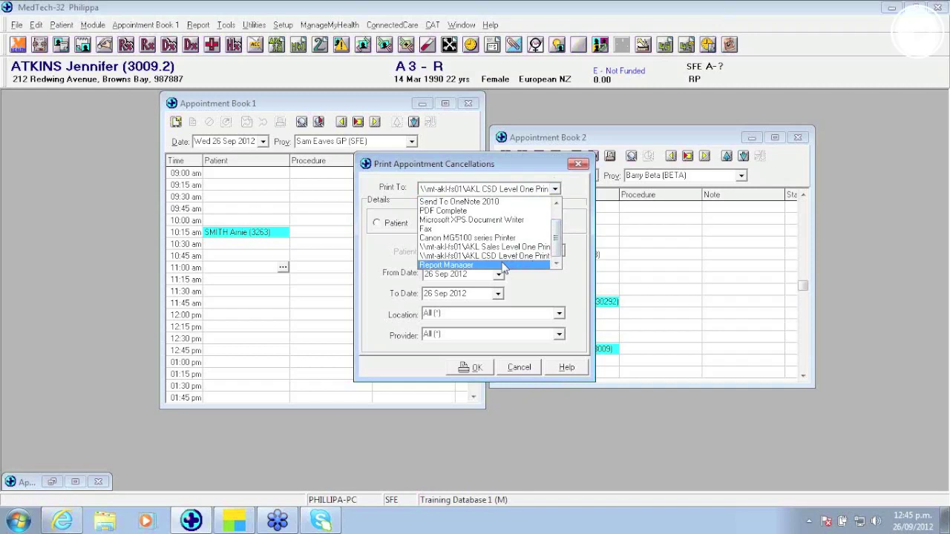
click(502, 266)
Step: Send the cancellations report to Report Manager and open Report Manager
click(473, 367)
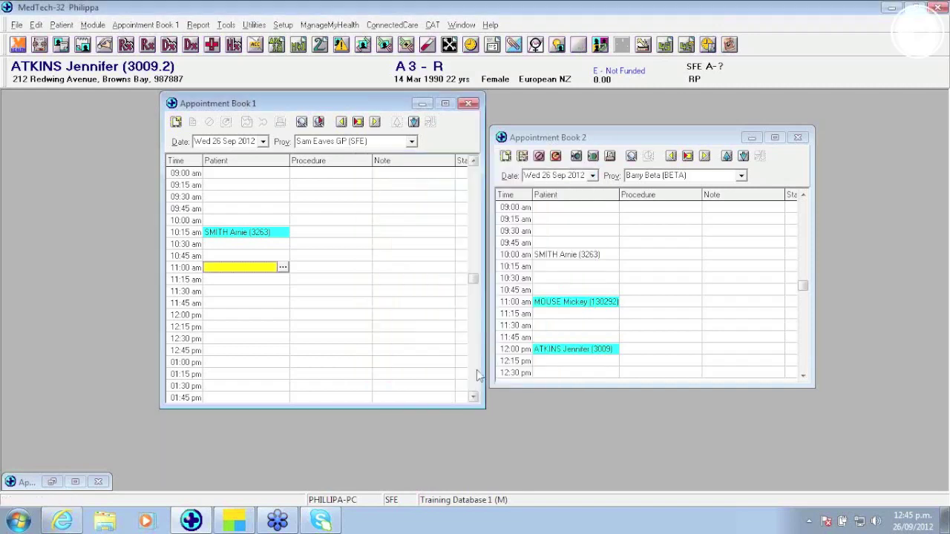
click(198, 26)
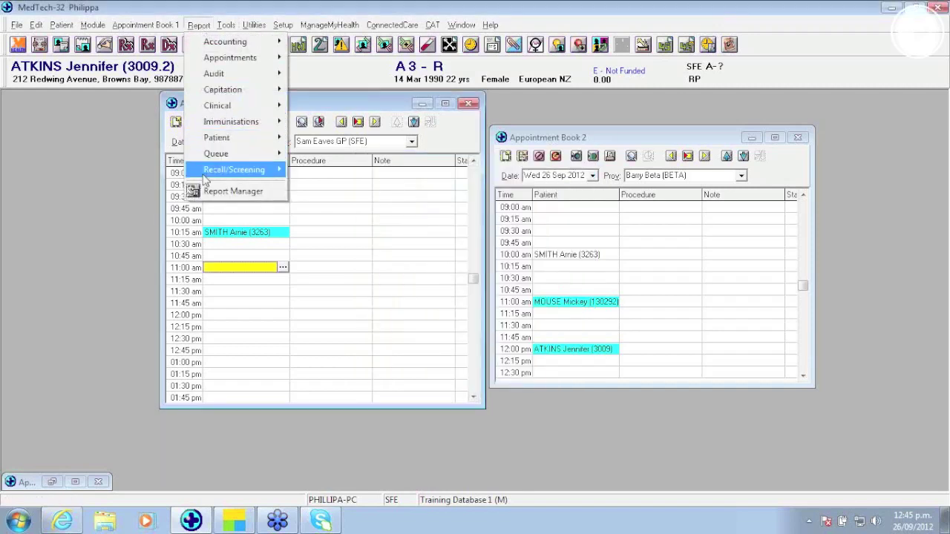
click(222, 191)
Step: Preview the Appointment Cancellations report of five cancellations, then close Report Manager and the appointment book
double_click(200, 163)
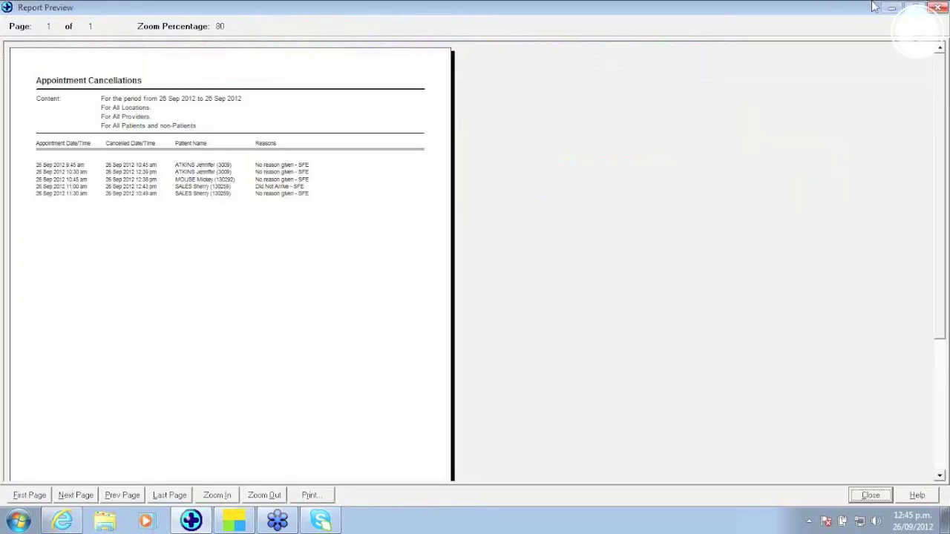
click(938, 6)
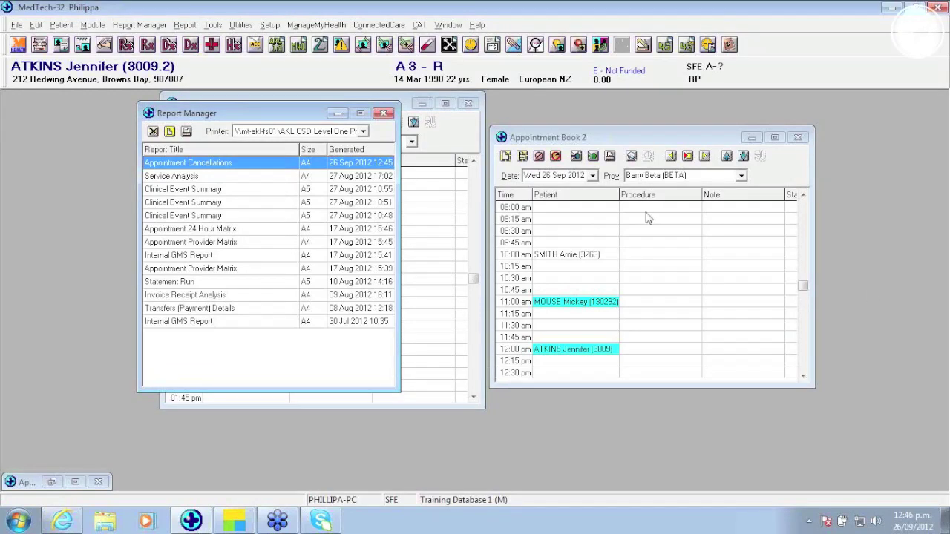
click(627, 230)
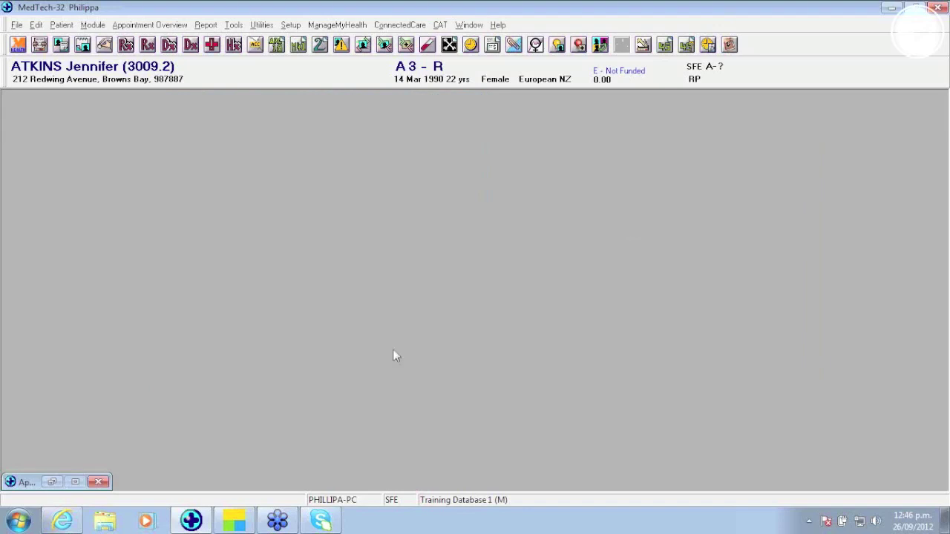
Step: Close the leftover appointment window and open the patient's register on the Audit tab
click(106, 483)
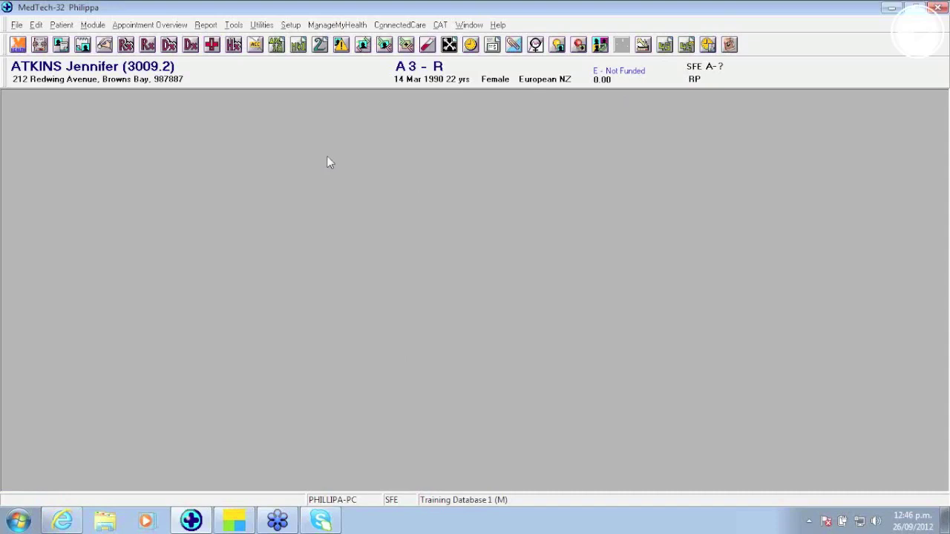
key(F3)
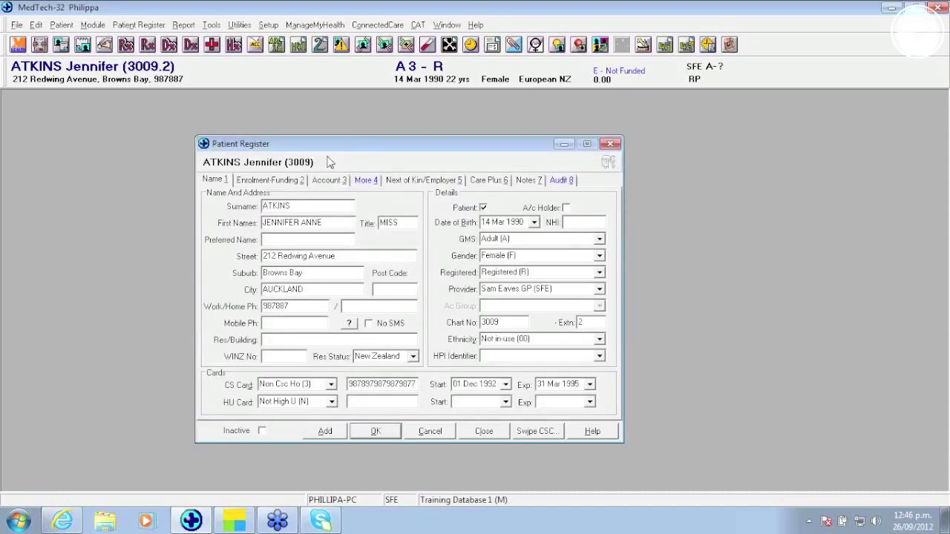
click(561, 181)
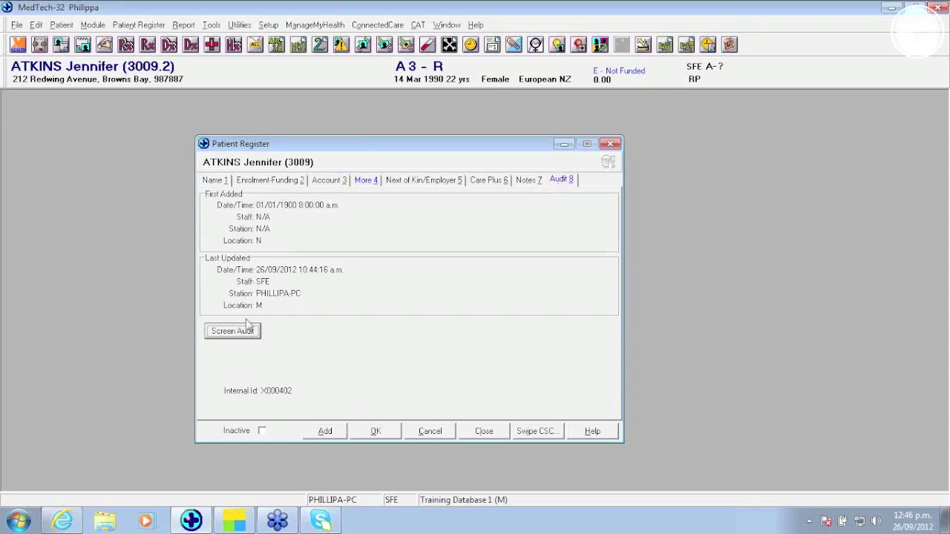
Step: Check the street address screen audit, which shows no recorded changes, then reopen the audit list
click(243, 332)
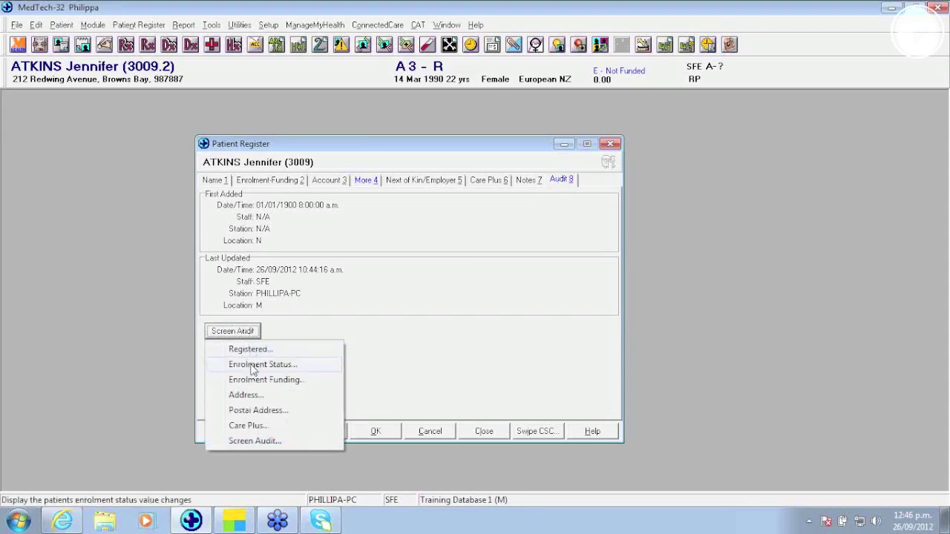
click(261, 397)
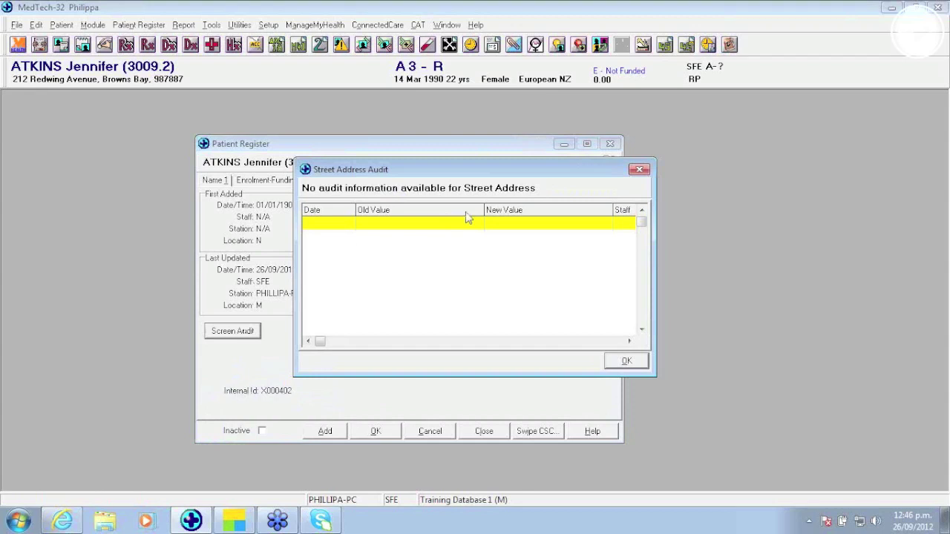
click(638, 361)
click(247, 335)
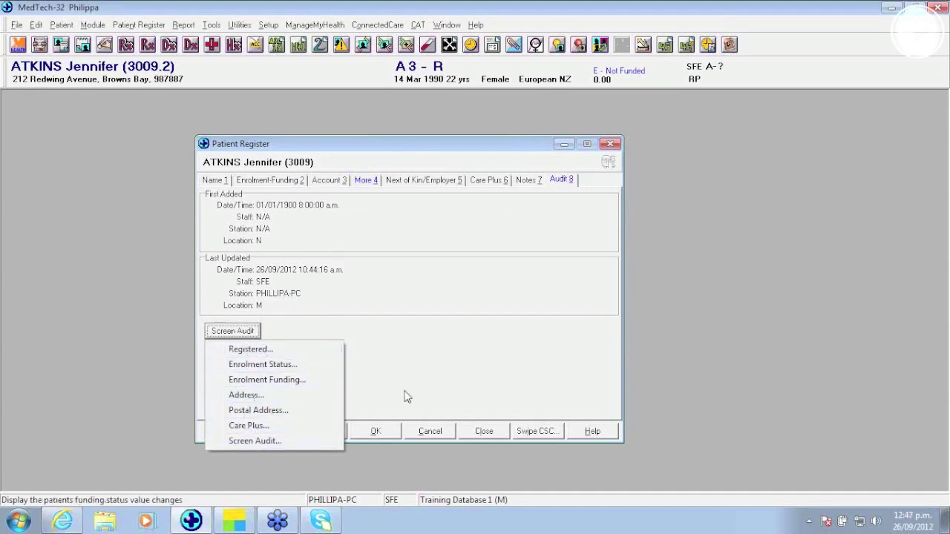
Step: Search for the account holder by code and open their register record
click(486, 431)
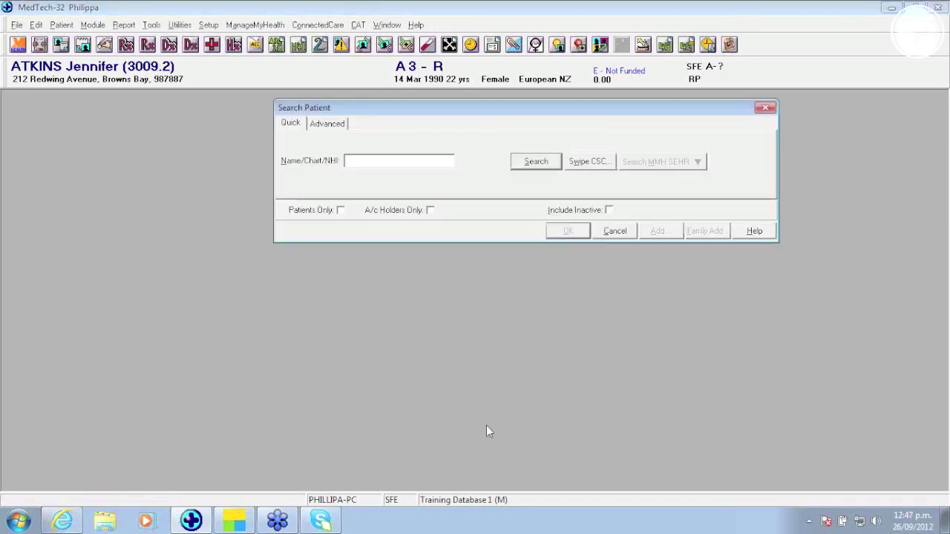
text(LABGO)
key(Return)
key(Return)
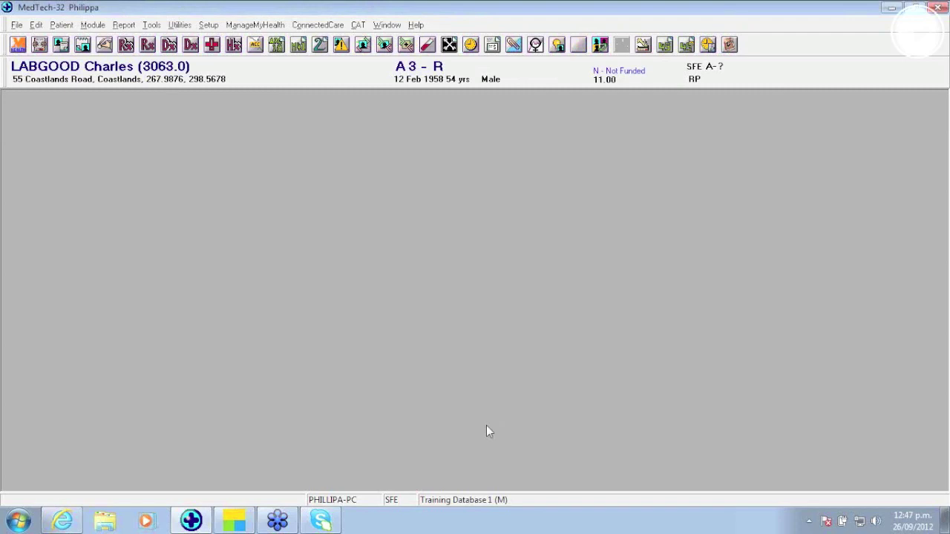
key(F3)
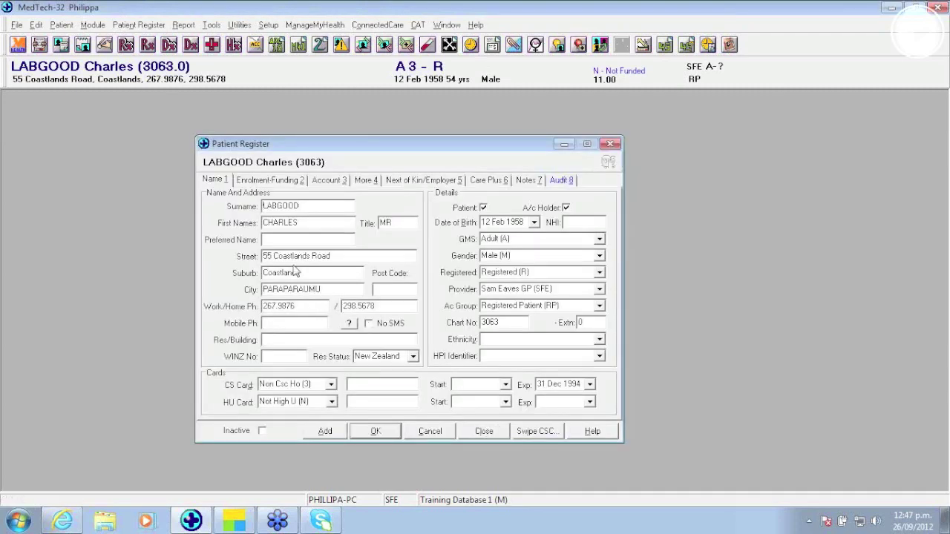
Step: Change the street name from Road to Avenue and save the record
double_click(321, 256)
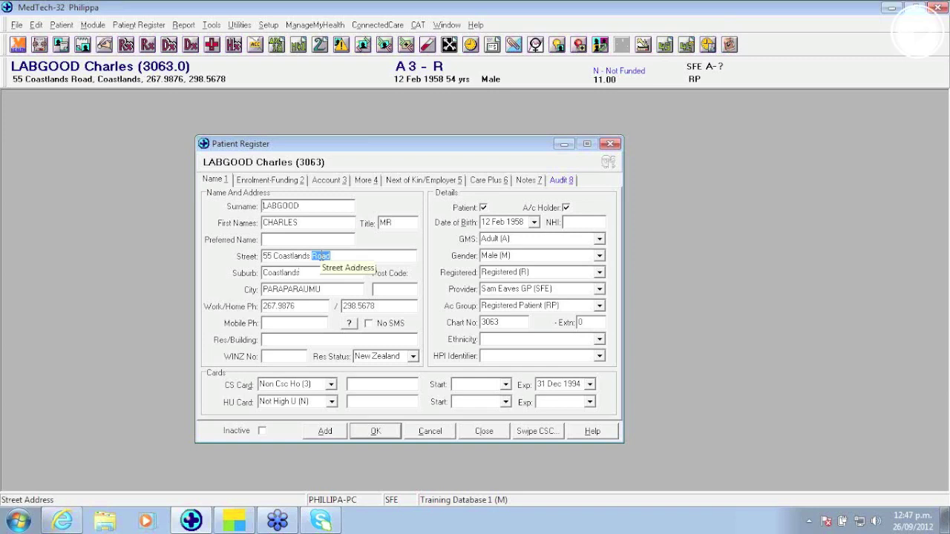
text(A)
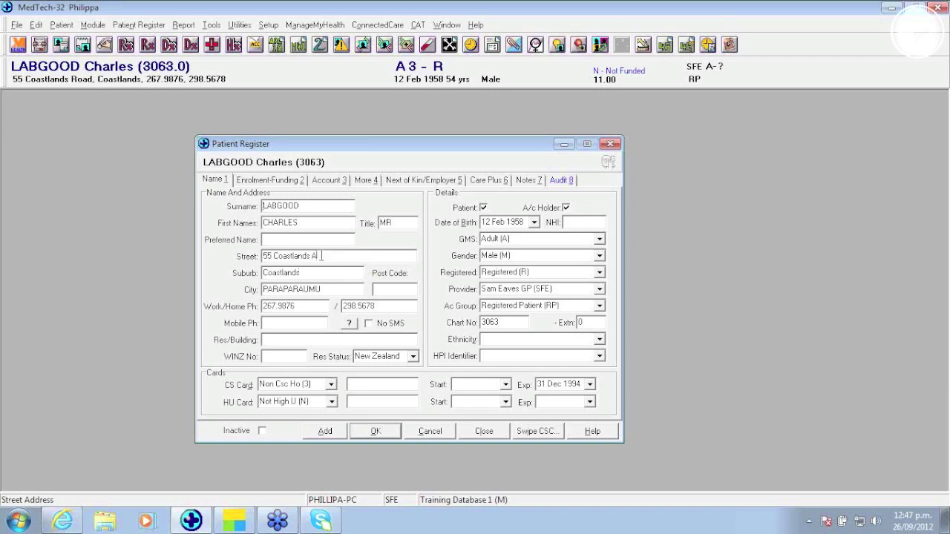
text(venue)
click(381, 433)
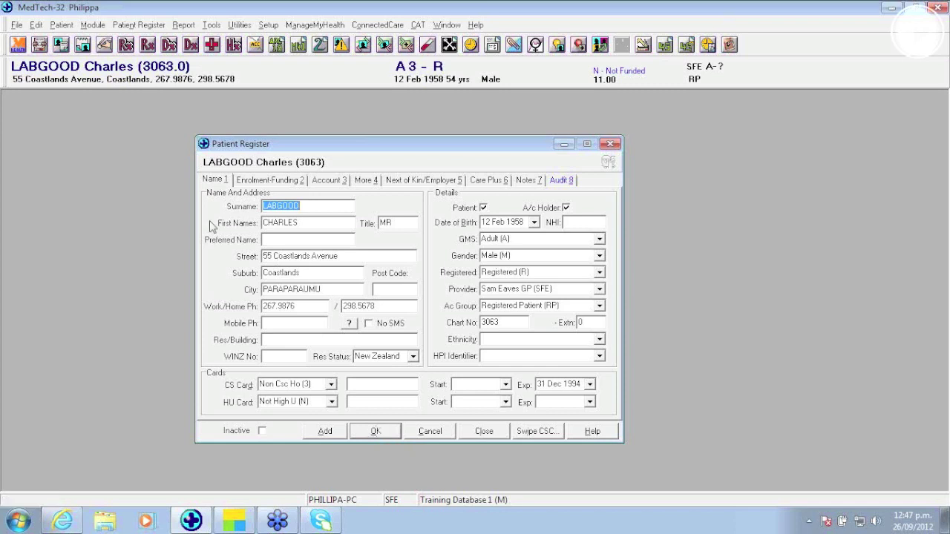
Step: Use Family Address Copy to copy the new street address to all four family members
click(142, 24)
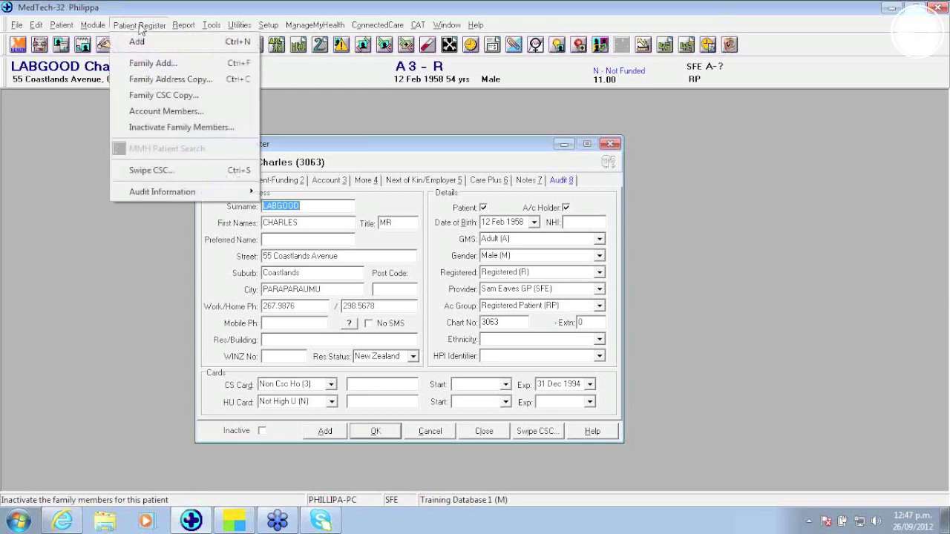
click(154, 80)
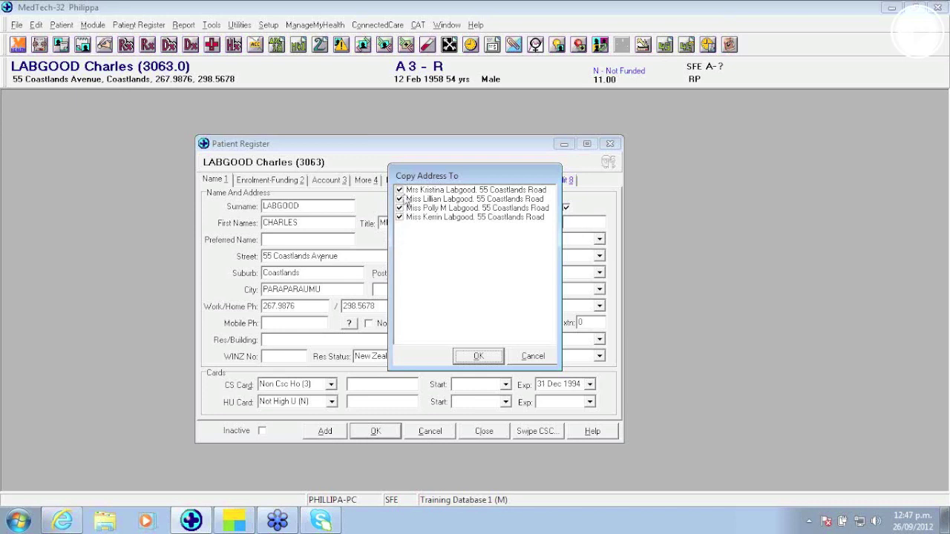
click(483, 357)
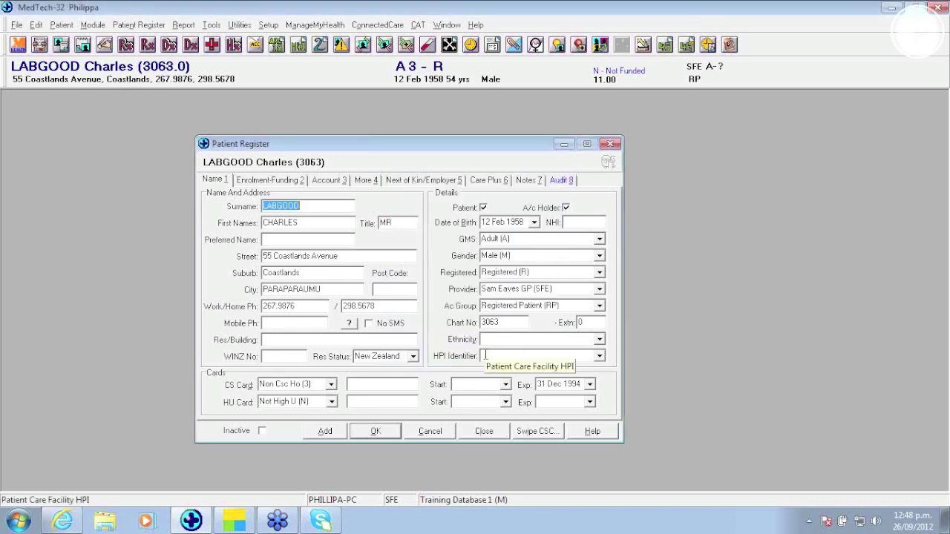
key(F3)
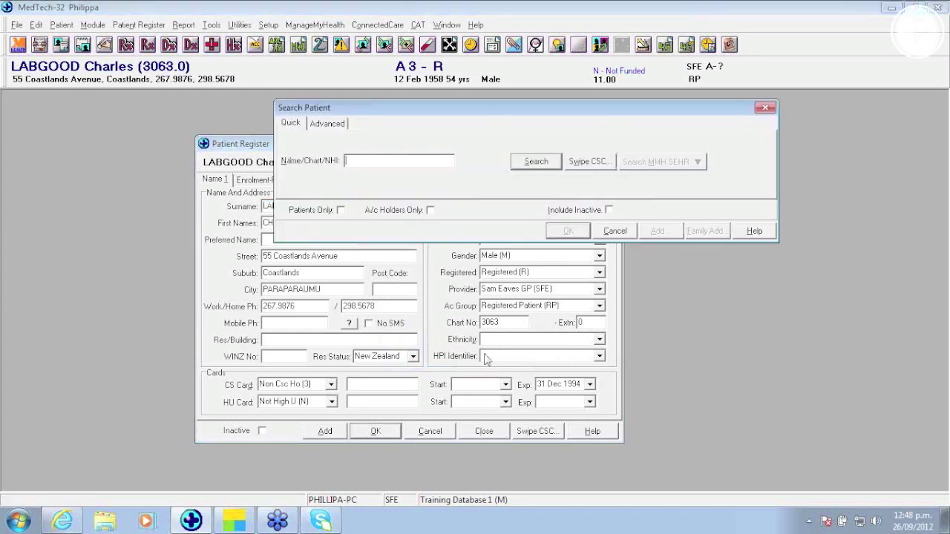
text(LAB)
key(Return)
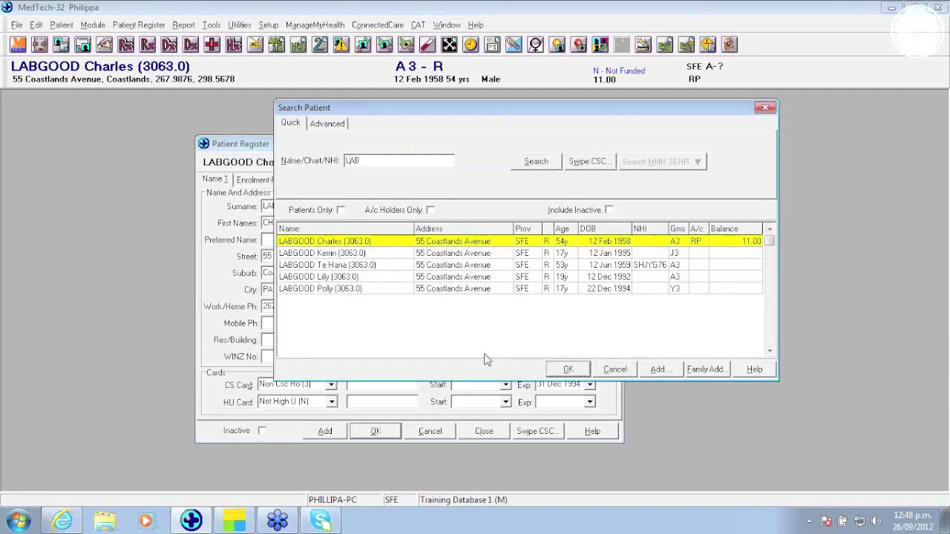
click(360, 254)
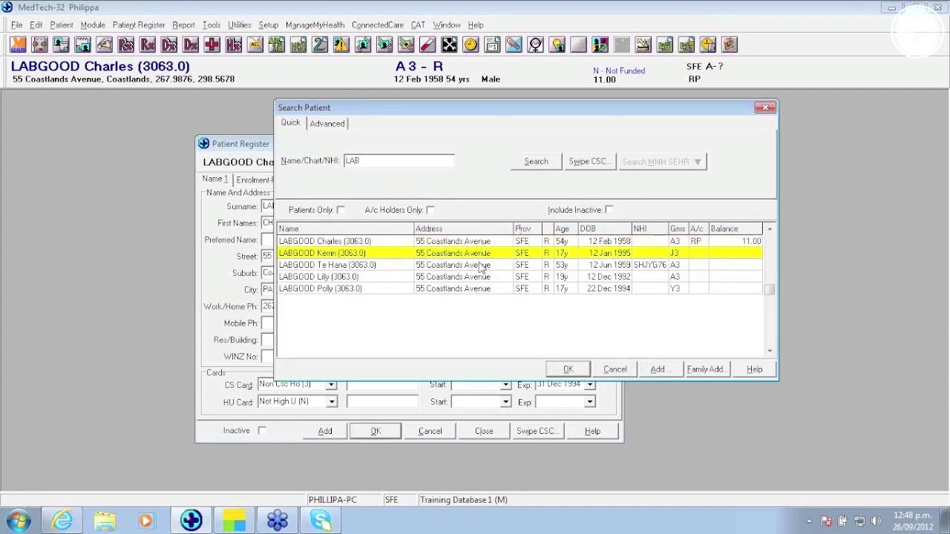
double_click(387, 257)
click(469, 291)
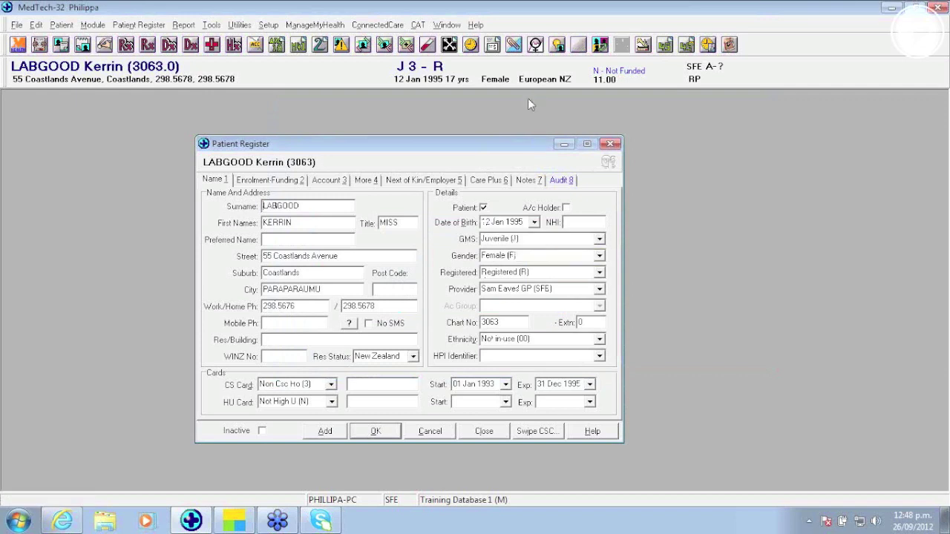
click(570, 181)
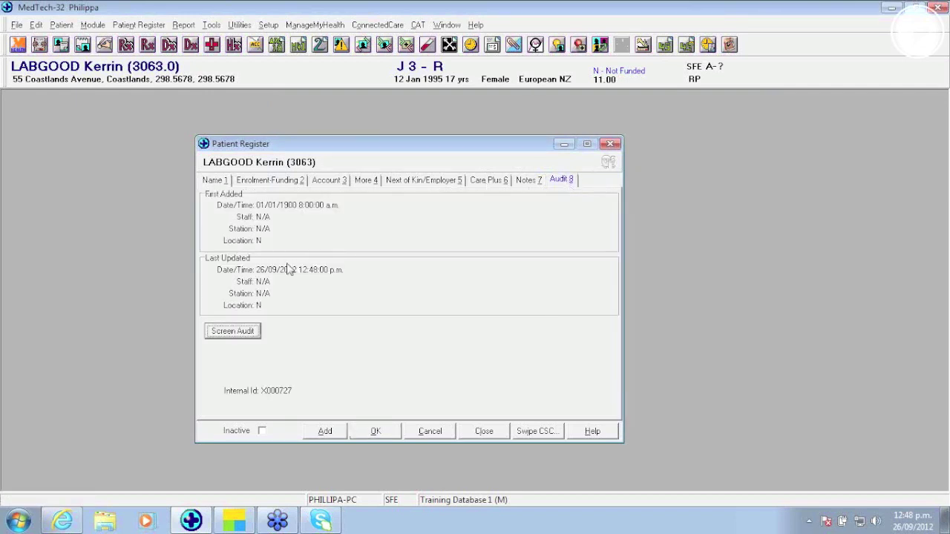
click(249, 332)
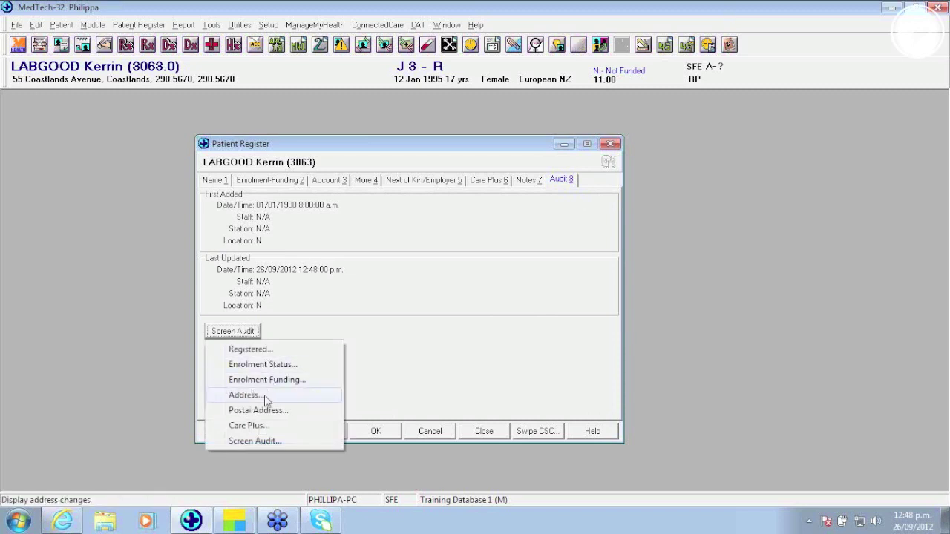
click(266, 400)
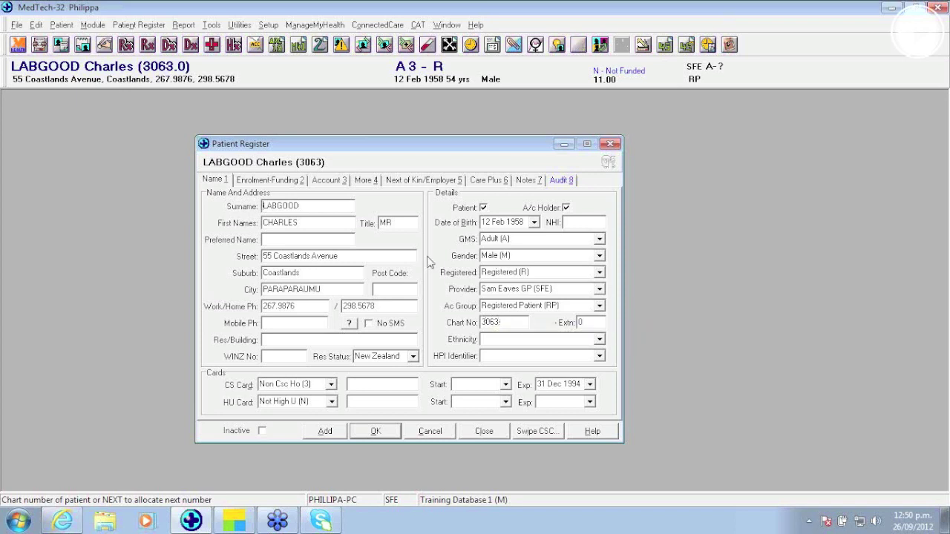
click(61, 26)
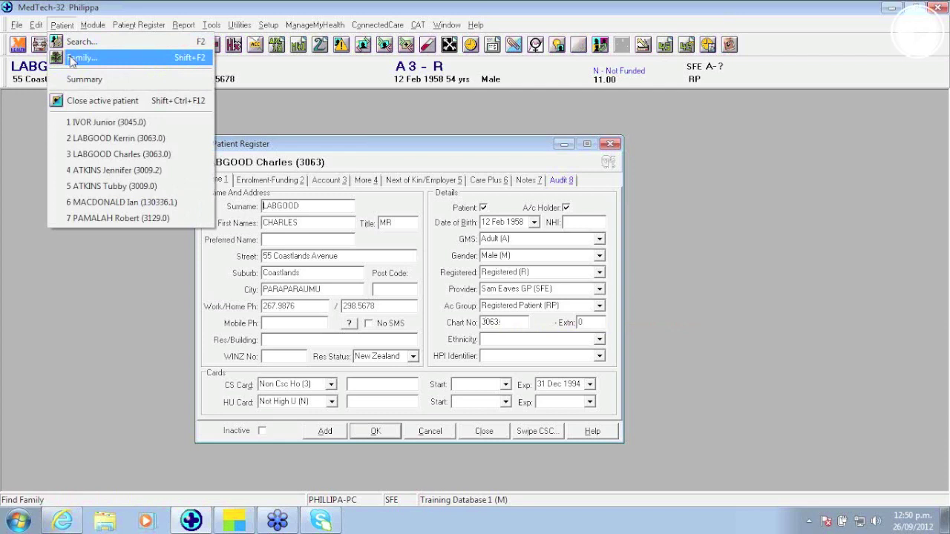
click(72, 60)
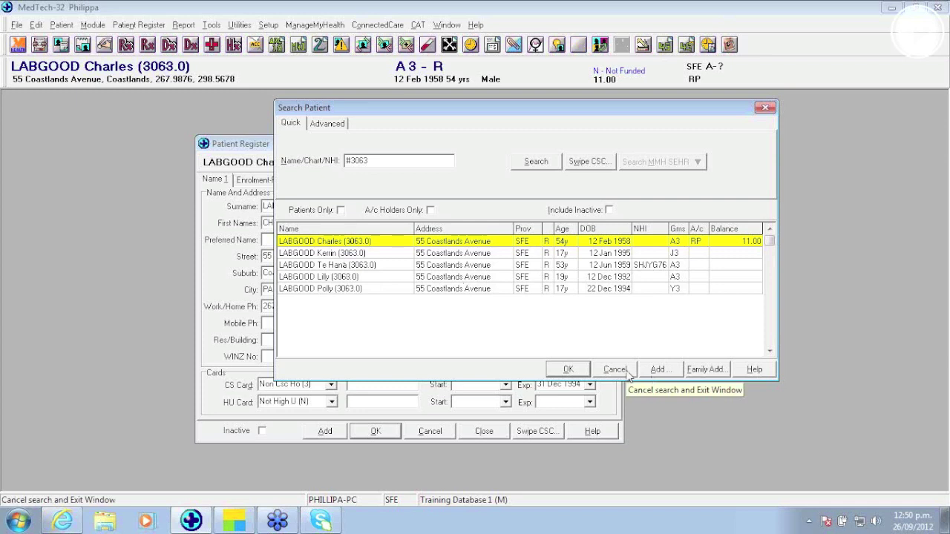
click(615, 370)
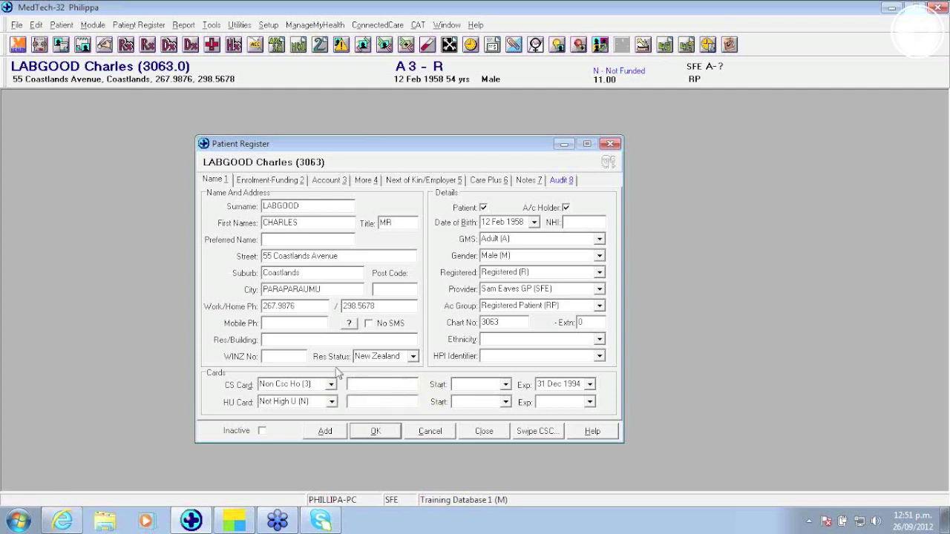
click(138, 25)
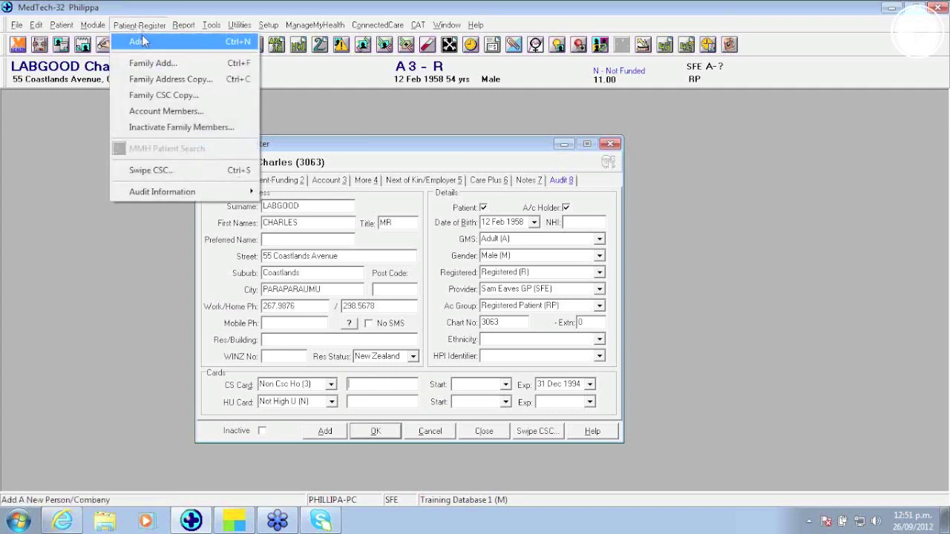
click(147, 96)
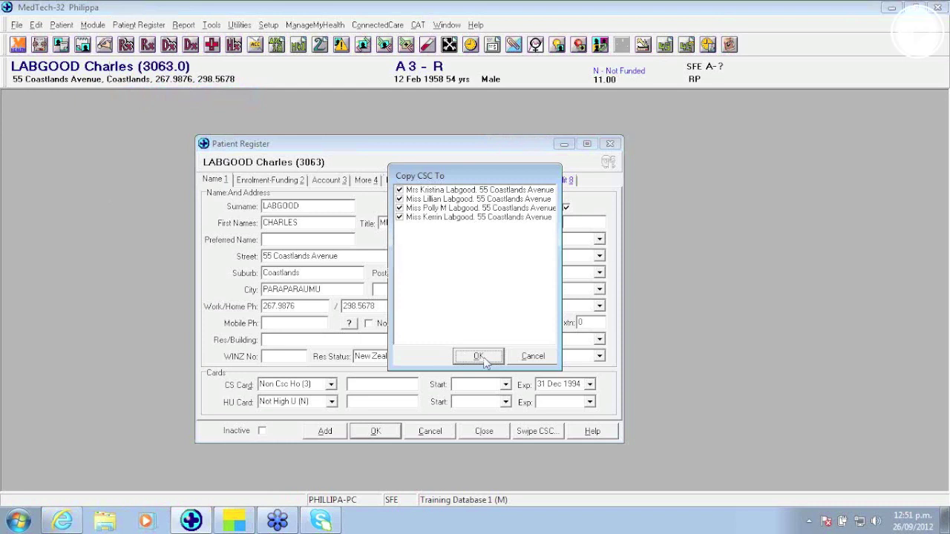
click(528, 358)
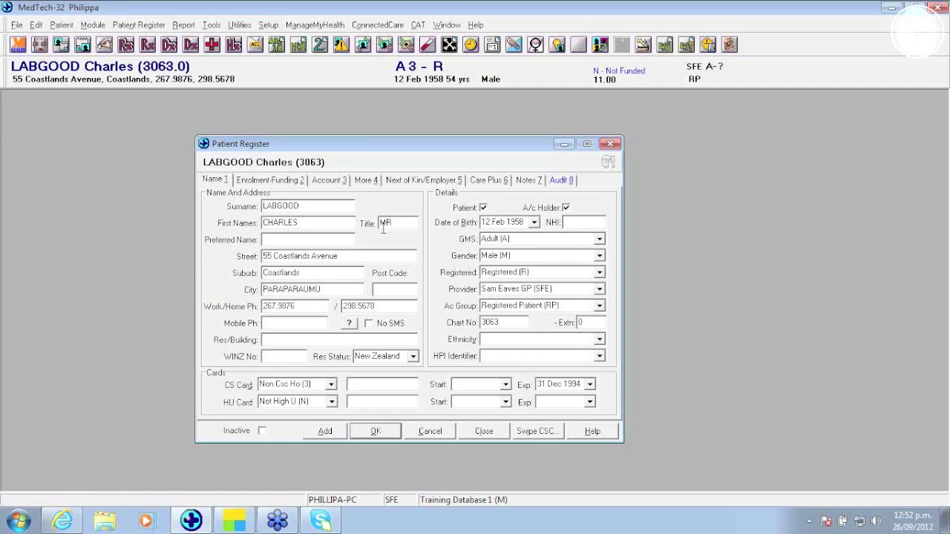
Step: Review the Enrolment-Funding details, then close the Patient Register
click(300, 181)
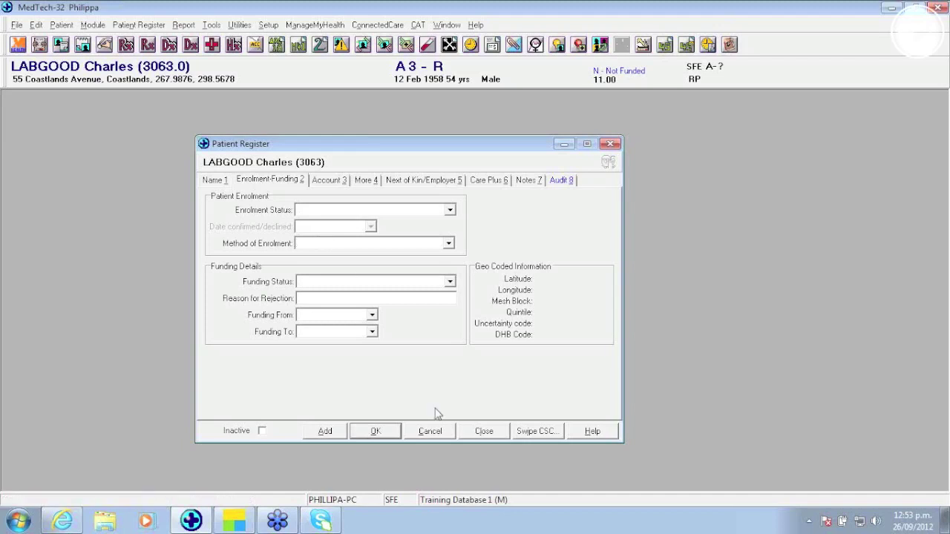
click(493, 433)
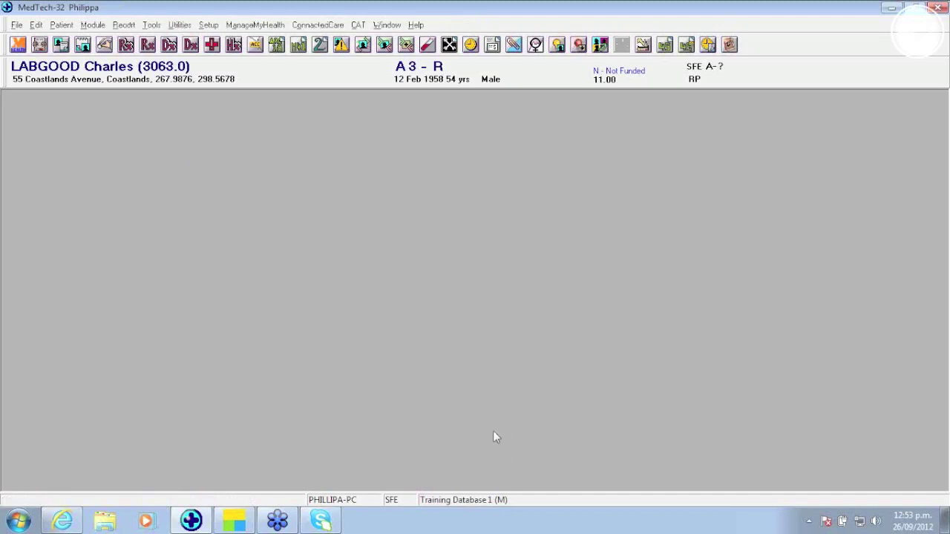
Step: Start a new invoice, look at its note and payment section, then cancel it unsaved
key(ctrl+i)
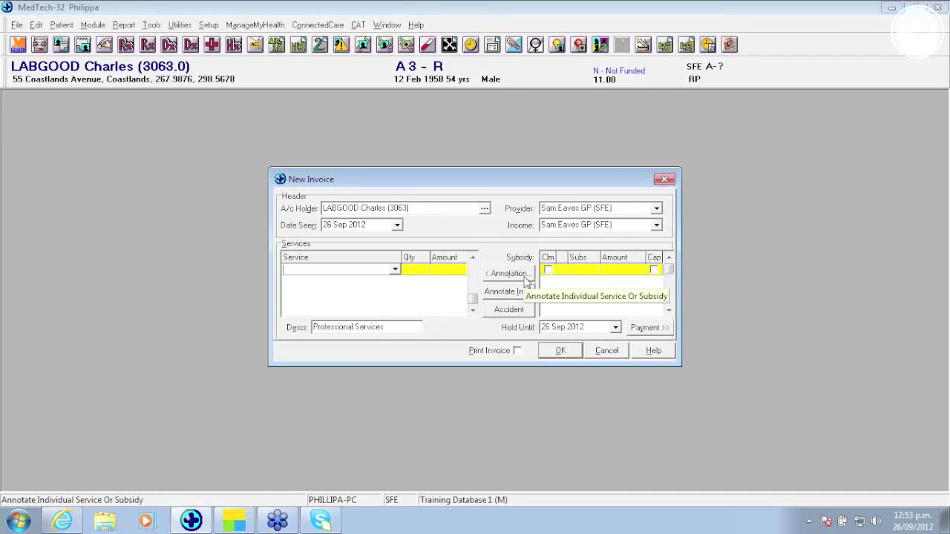
click(516, 291)
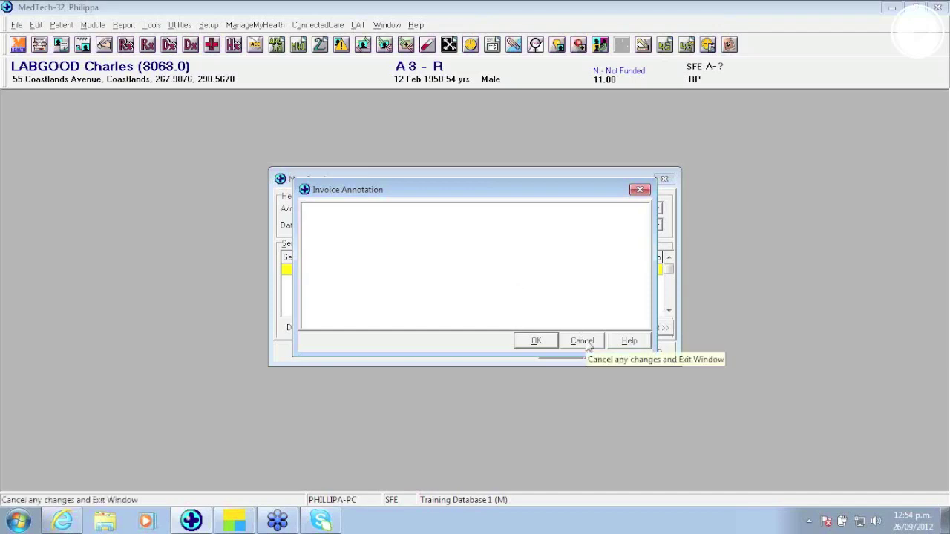
click(583, 341)
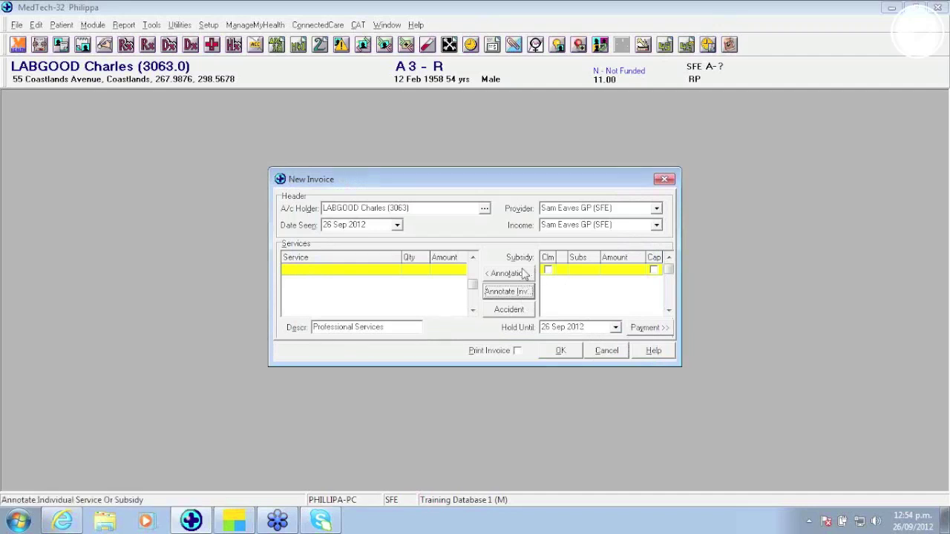
click(640, 330)
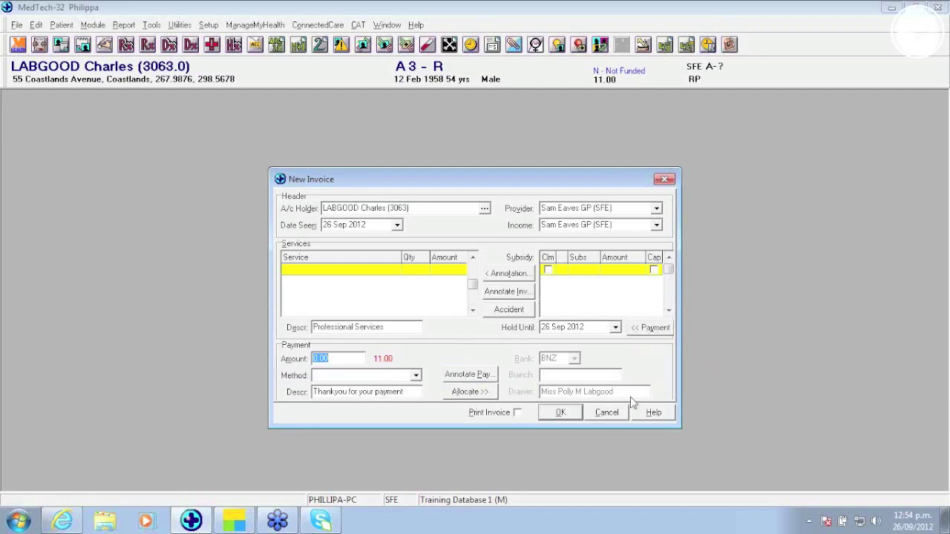
click(612, 416)
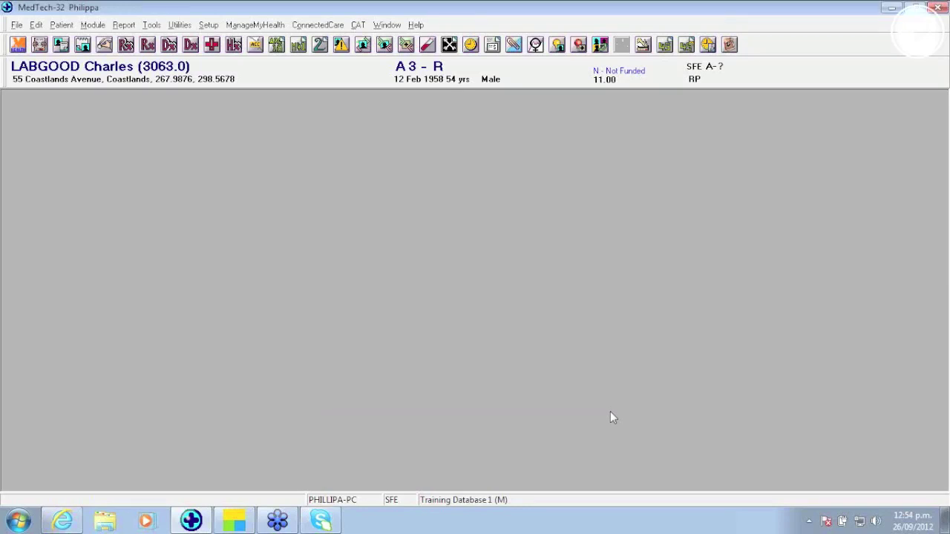
Step: Record an 11.00 cash payment allocated to the Crepe Bandage invoice
key(F9)
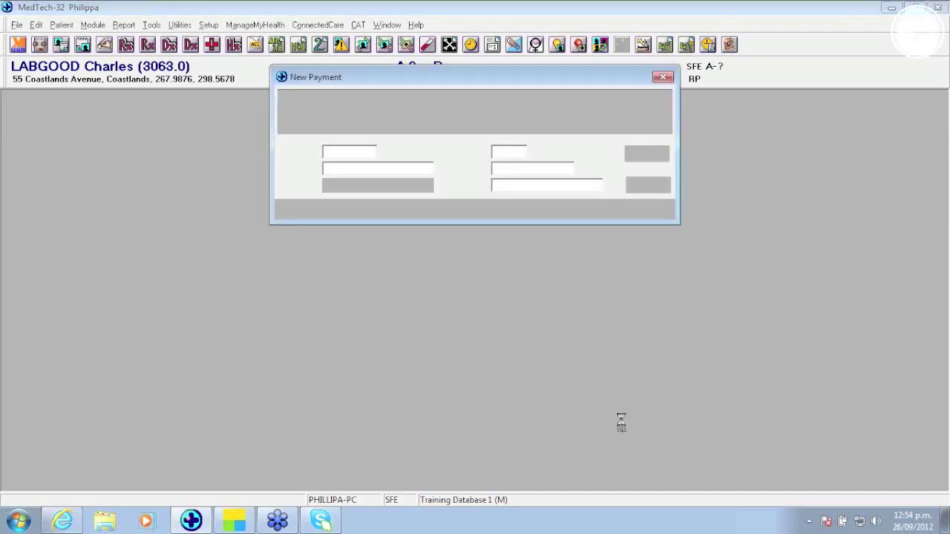
text(11)
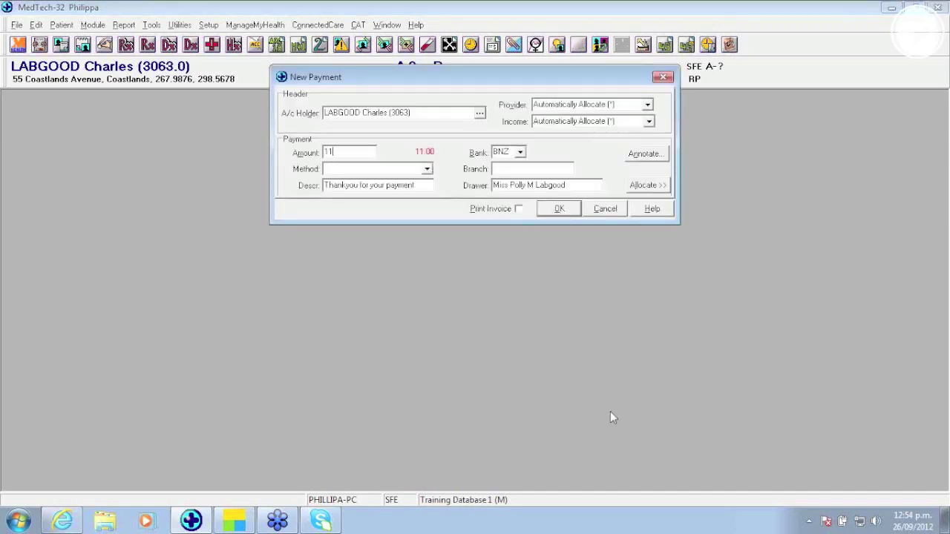
text(.00)
key(Tab)
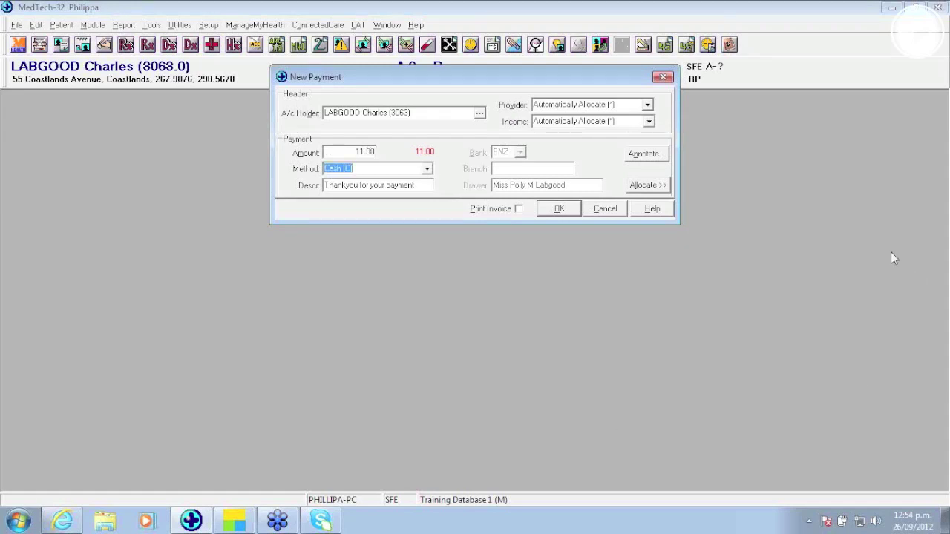
click(659, 187)
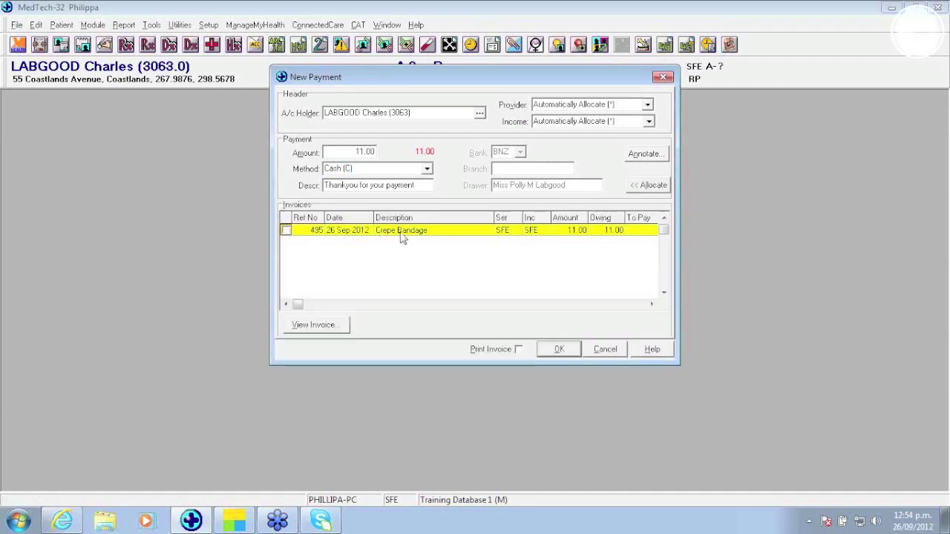
click(286, 231)
click(559, 349)
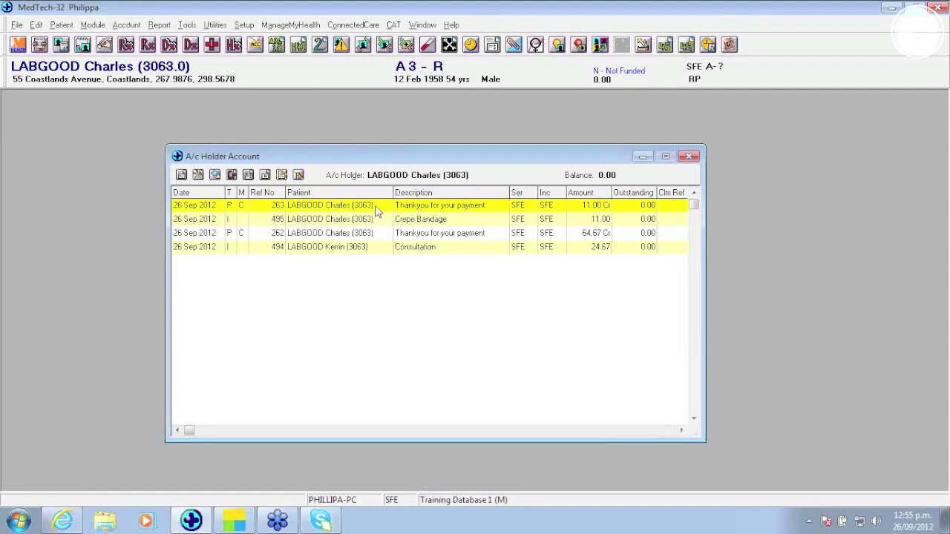
double_click(380, 213)
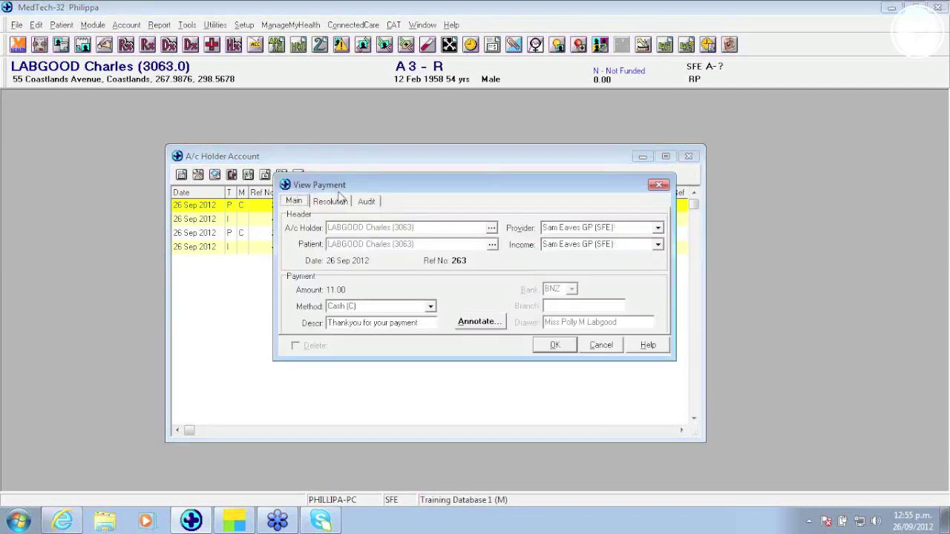
click(331, 201)
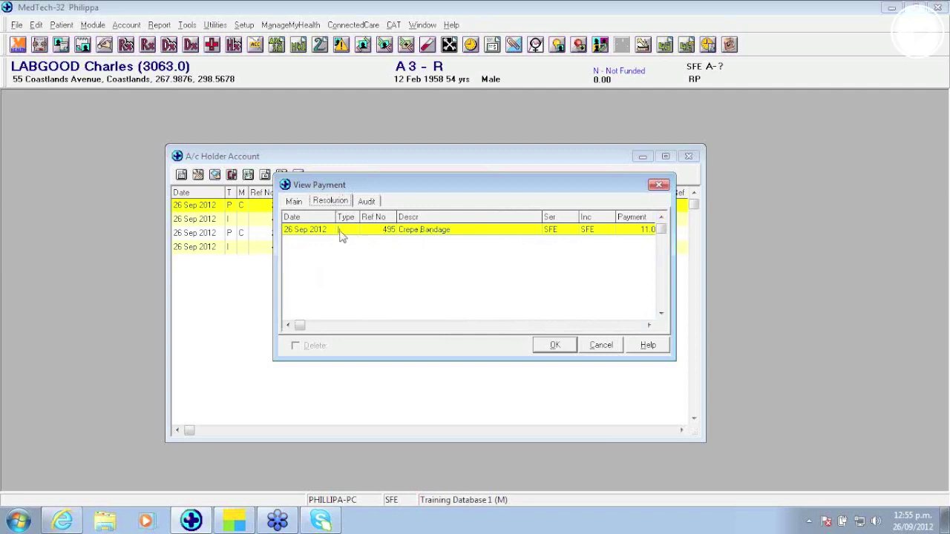
click(589, 347)
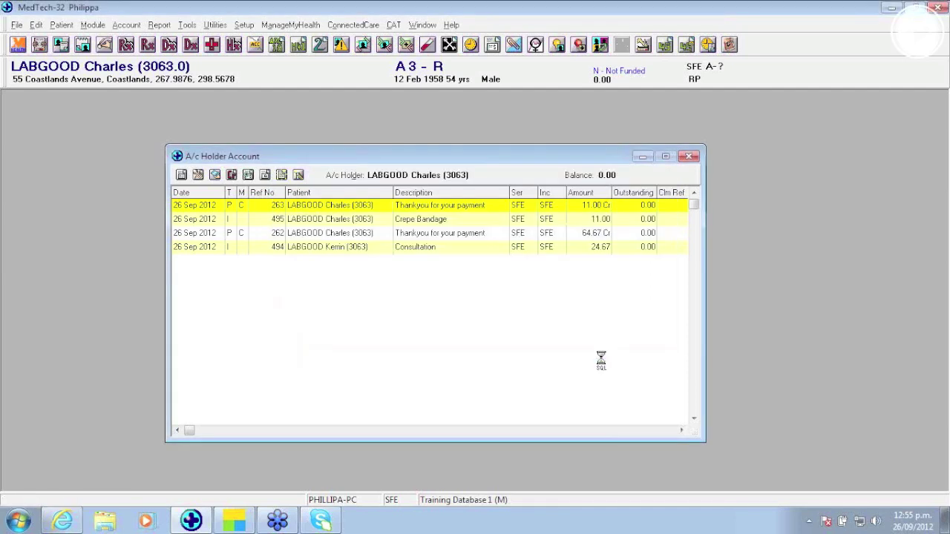
double_click(394, 222)
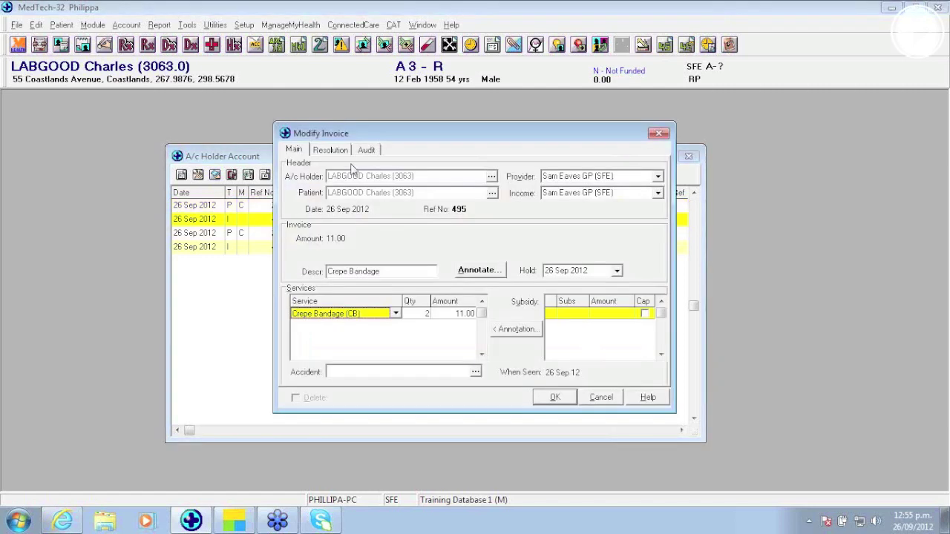
click(342, 150)
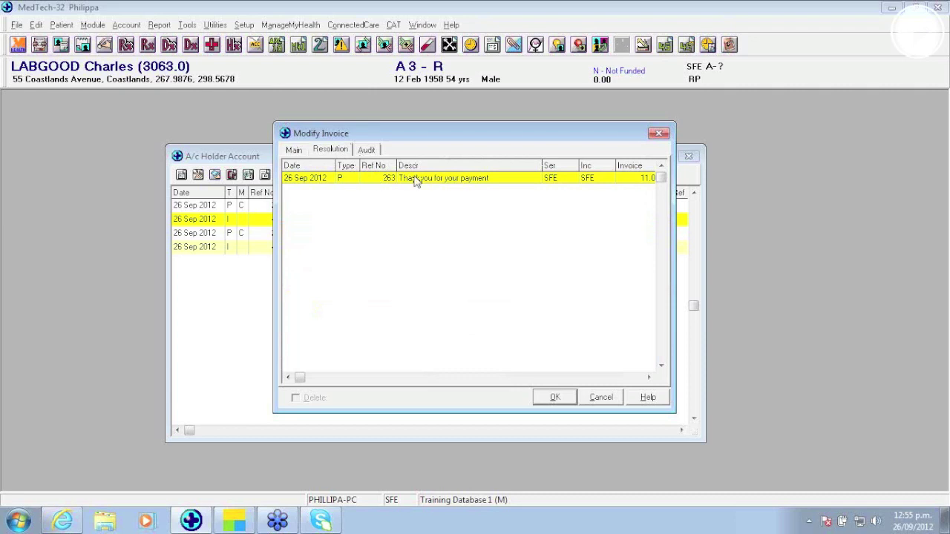
click(599, 402)
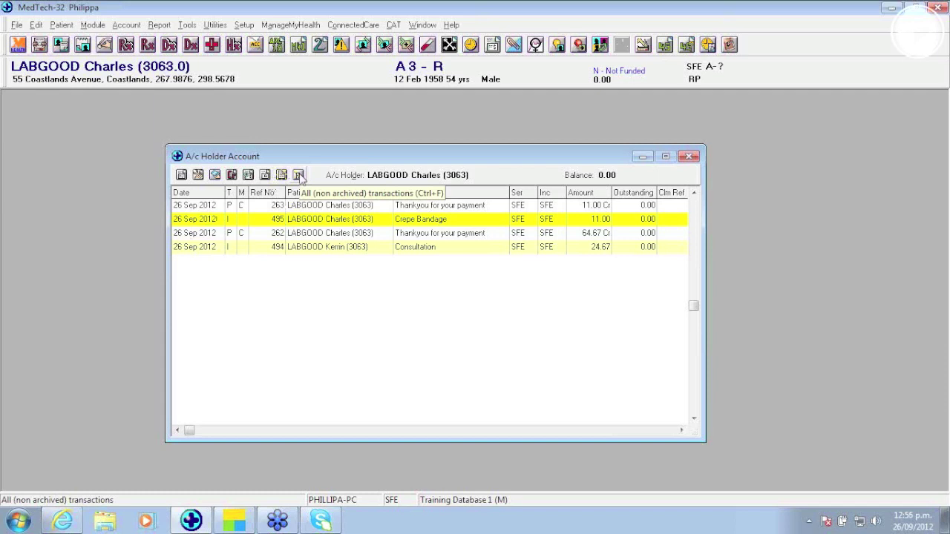
Step: Filter the transaction list to include archived transactions, then open the account holder's Patient Register
click(299, 175)
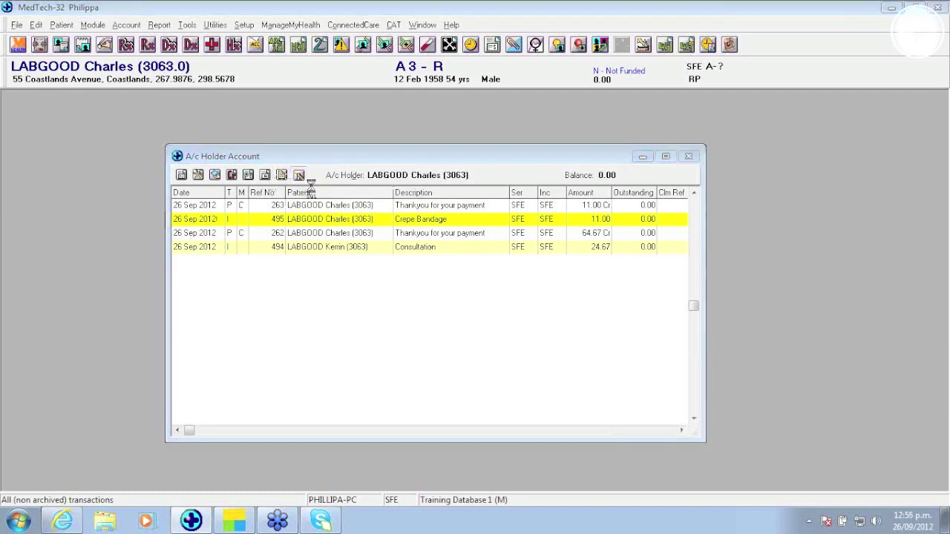
click(411, 263)
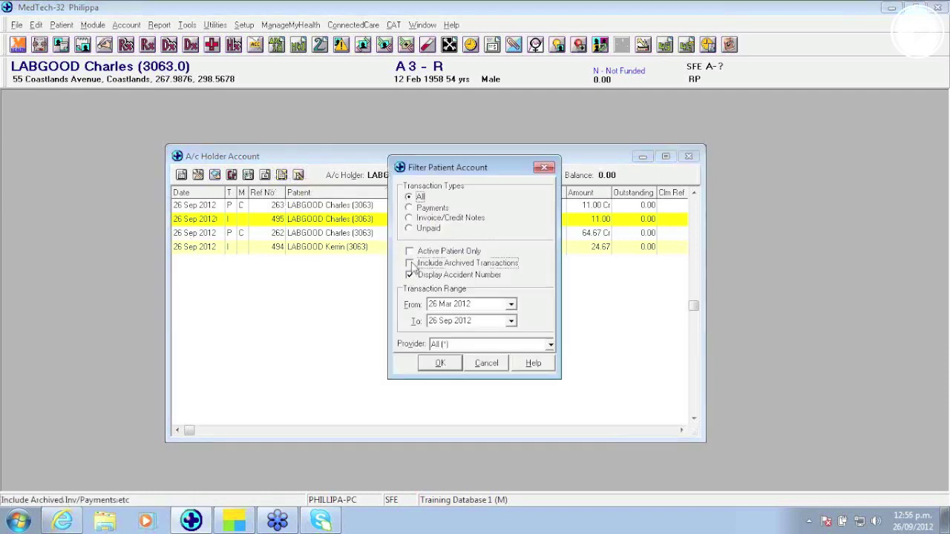
click(440, 363)
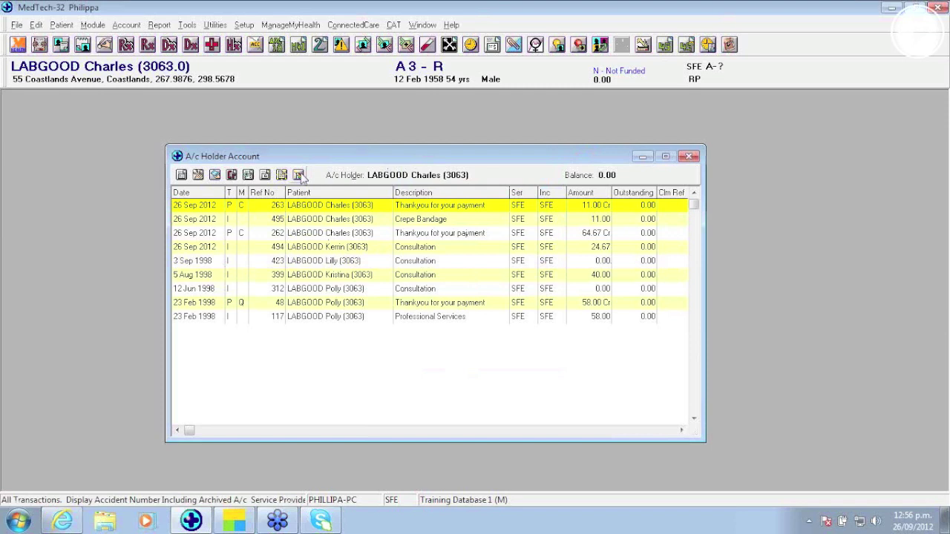
click(298, 174)
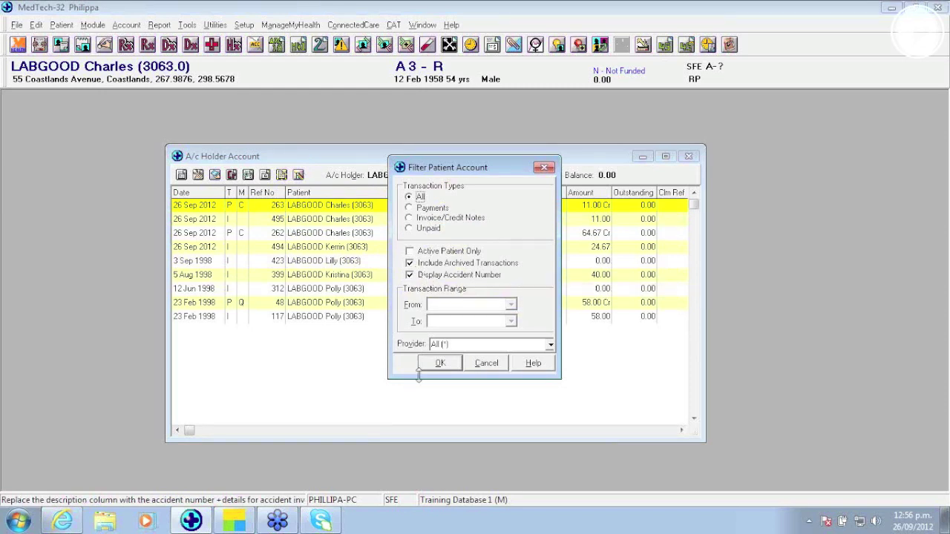
click(486, 362)
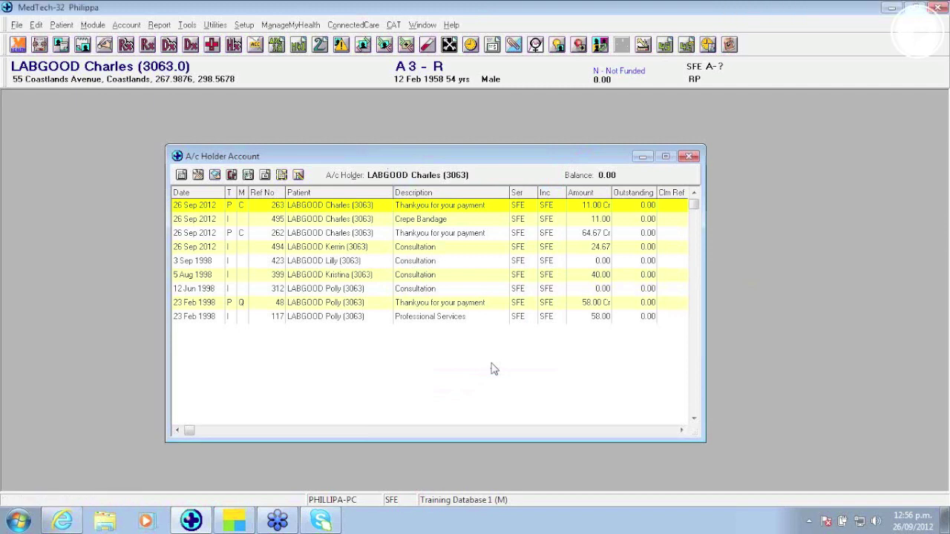
key(F3)
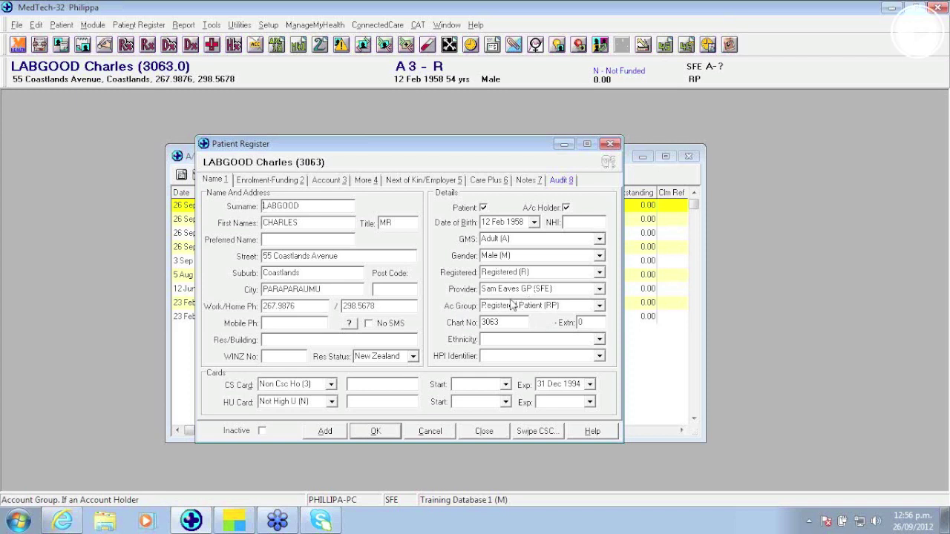
Step: Keep the account group as Registered Patient (RP) and close the register, saving changes
click(599, 307)
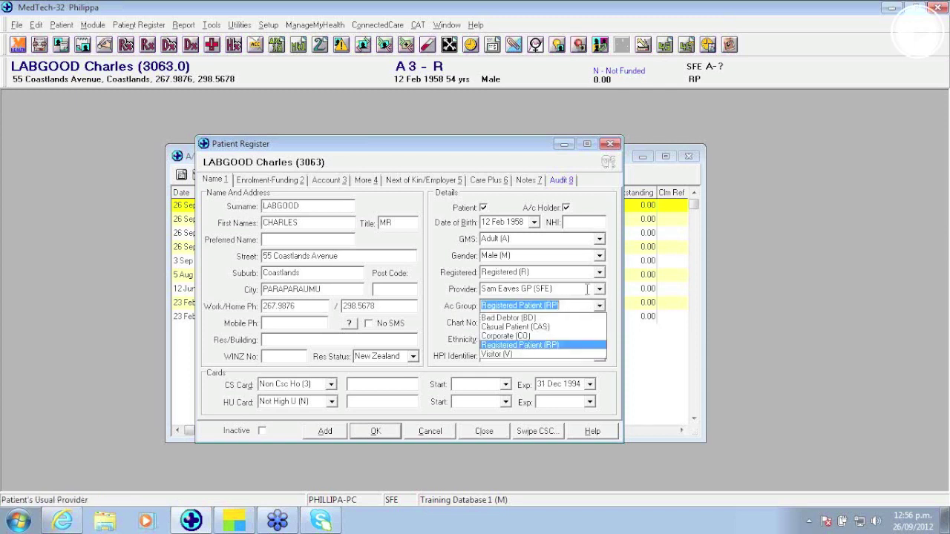
click(600, 306)
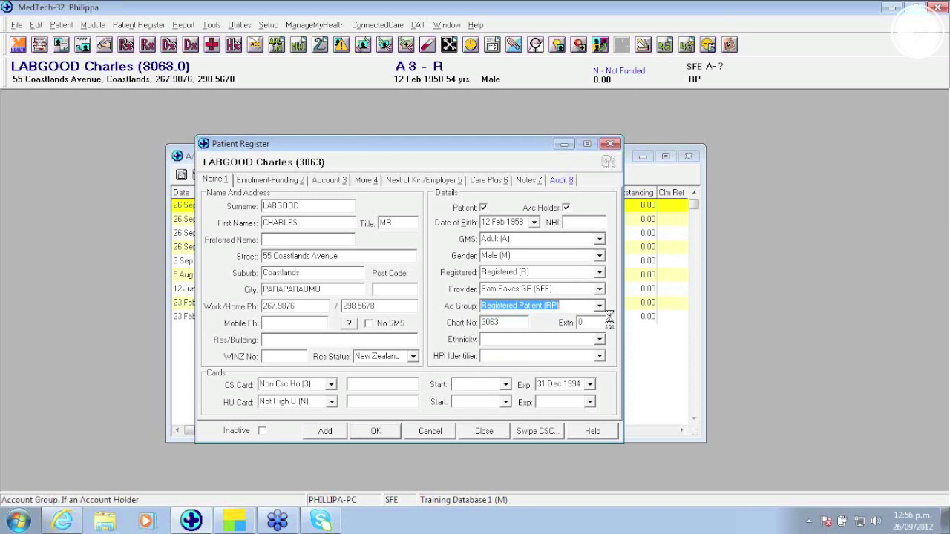
click(483, 431)
click(431, 295)
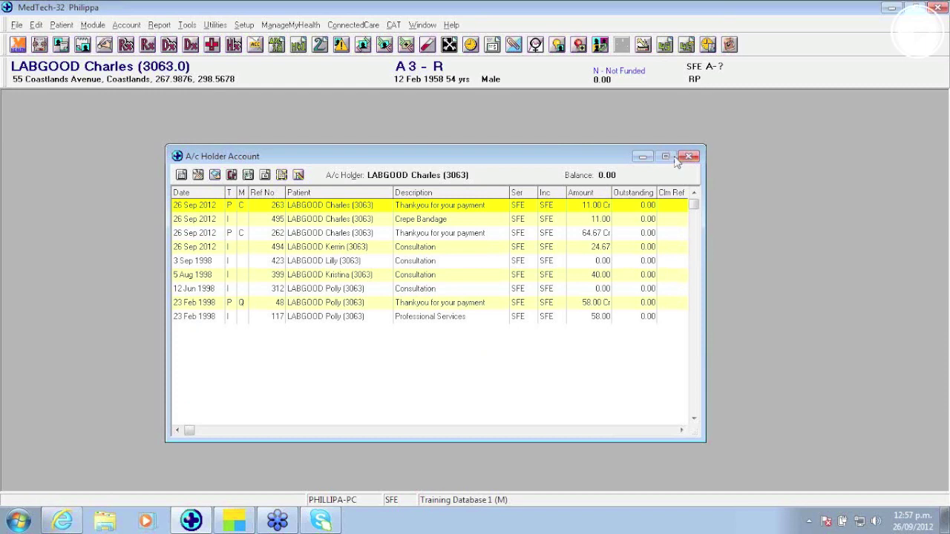
Step: Close the account window and open Registered Patient from Setup > Accounting > Account Group
click(689, 156)
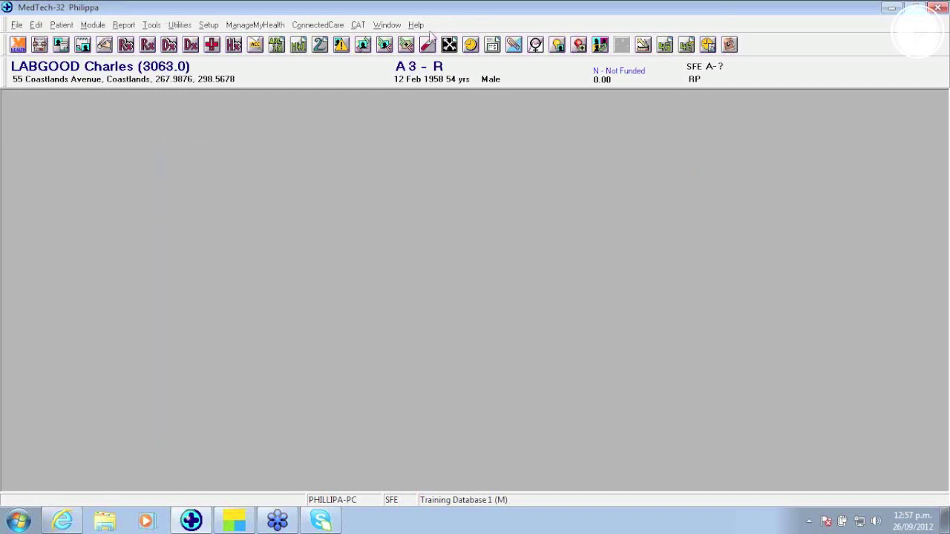
click(209, 24)
mouse_move(232, 60)
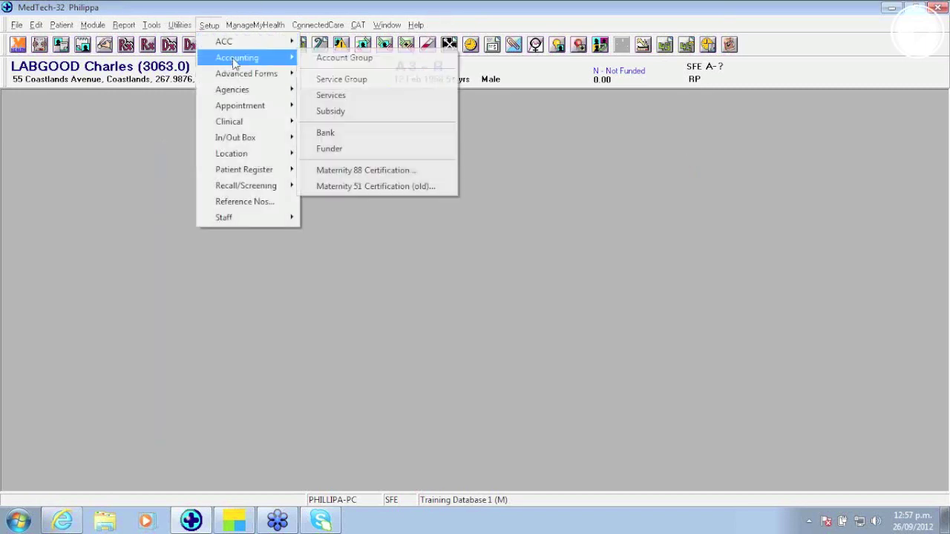
click(364, 59)
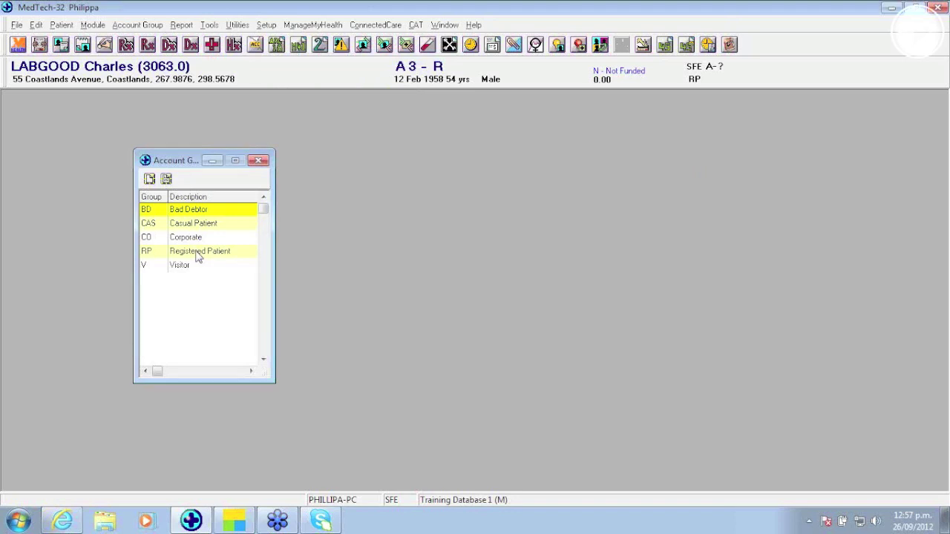
double_click(198, 257)
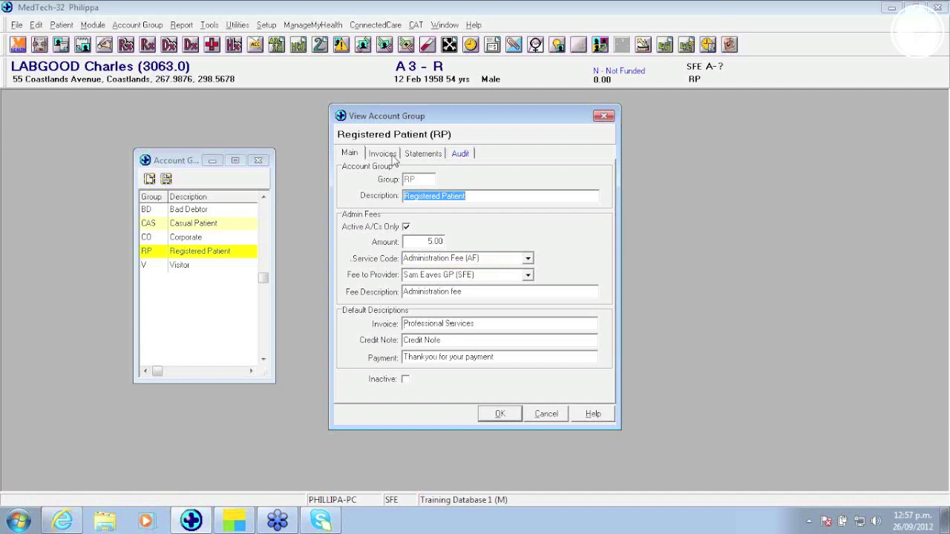
Step: Check the group's invoice settings, leaving the invoice form as Standard (STD)
click(391, 155)
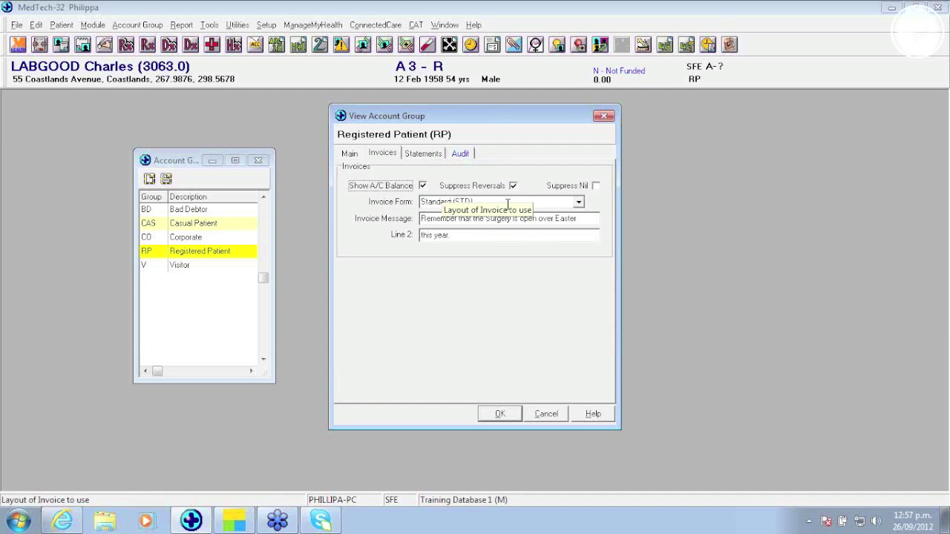
click(578, 202)
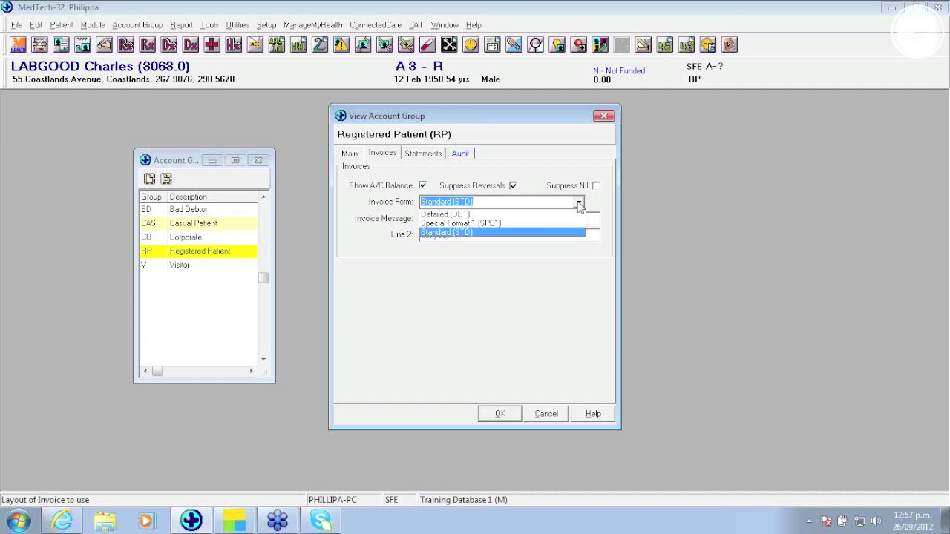
click(579, 203)
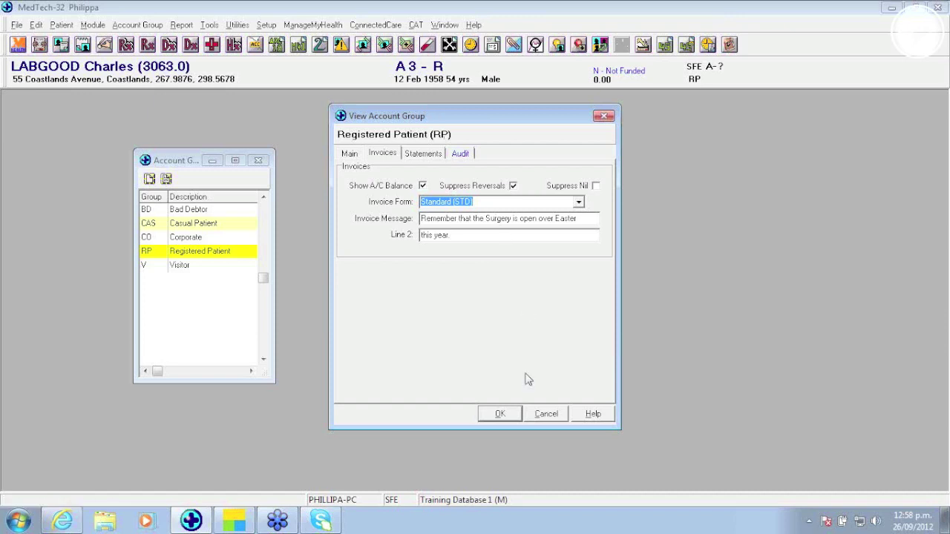
Step: Close the account group settings unsaved and include archived transactions in the account holder's list
click(547, 415)
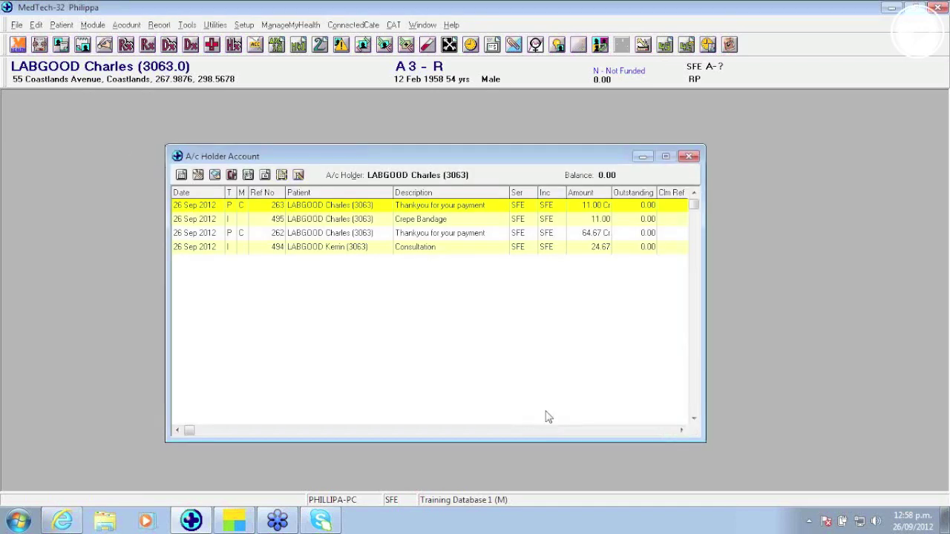
click(298, 174)
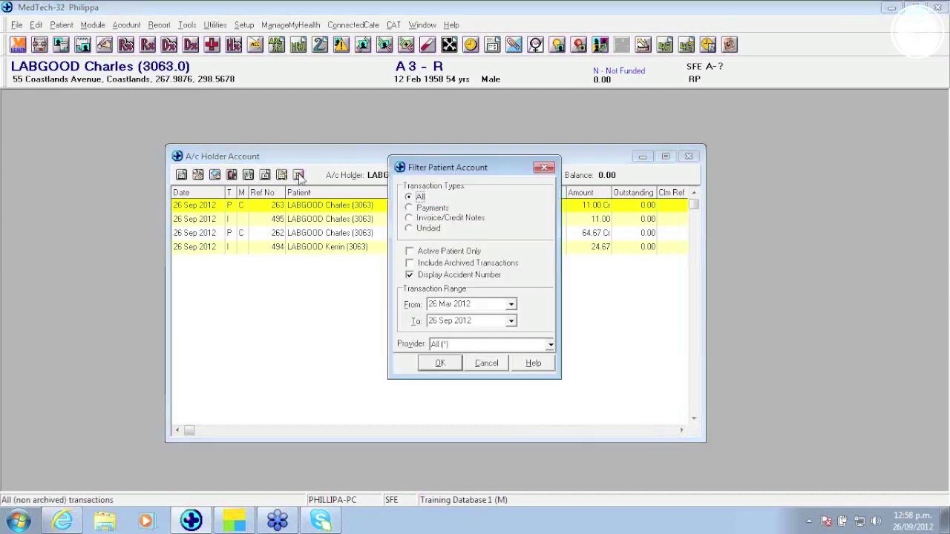
click(412, 263)
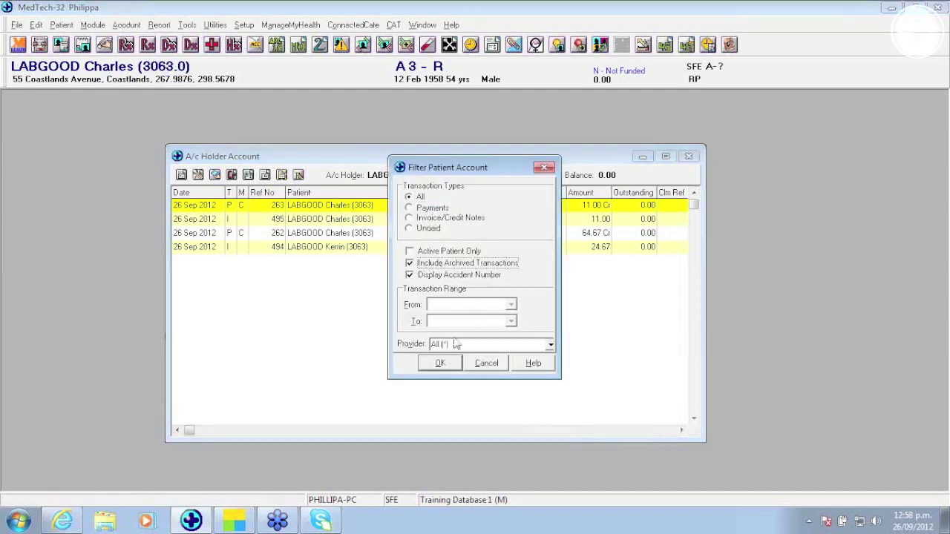
click(440, 363)
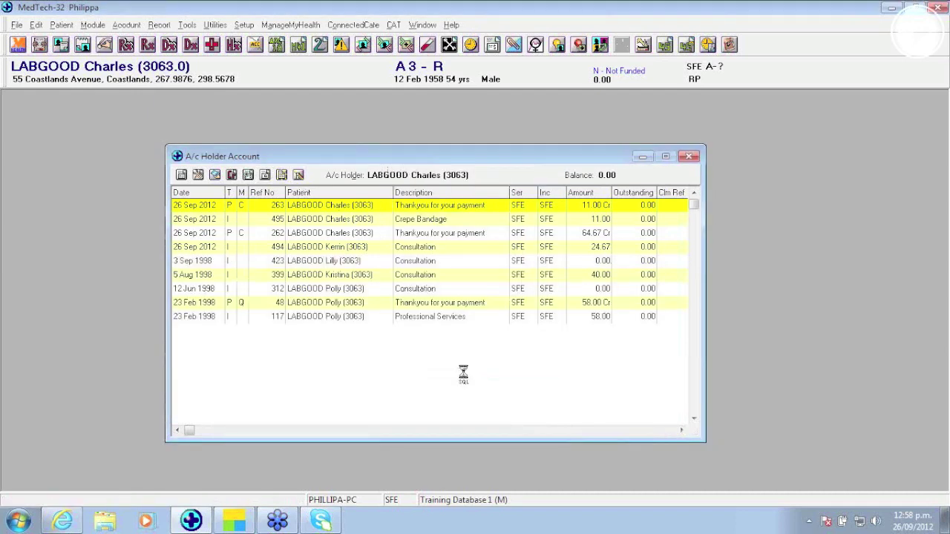
Step: Browse the archived 1998 consultation transactions and the Account menu commands
click(332, 264)
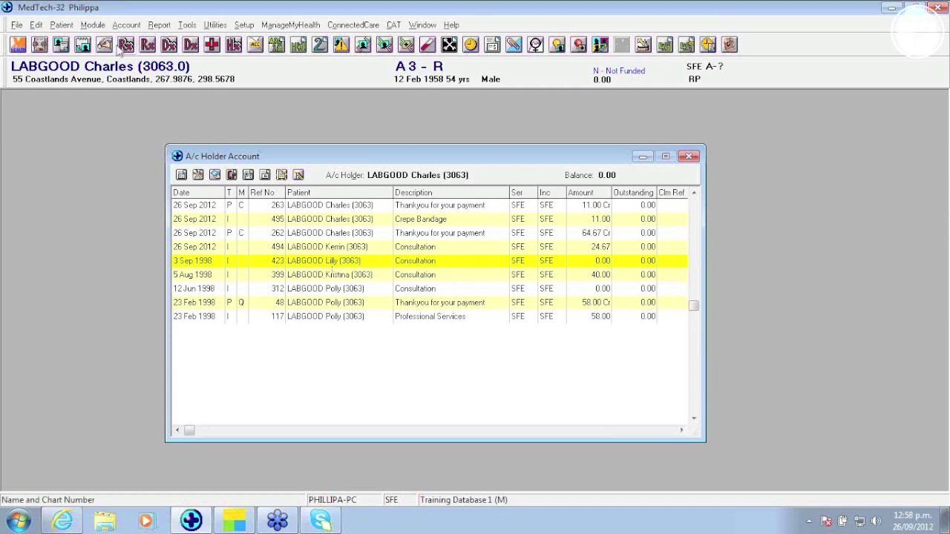
click(127, 26)
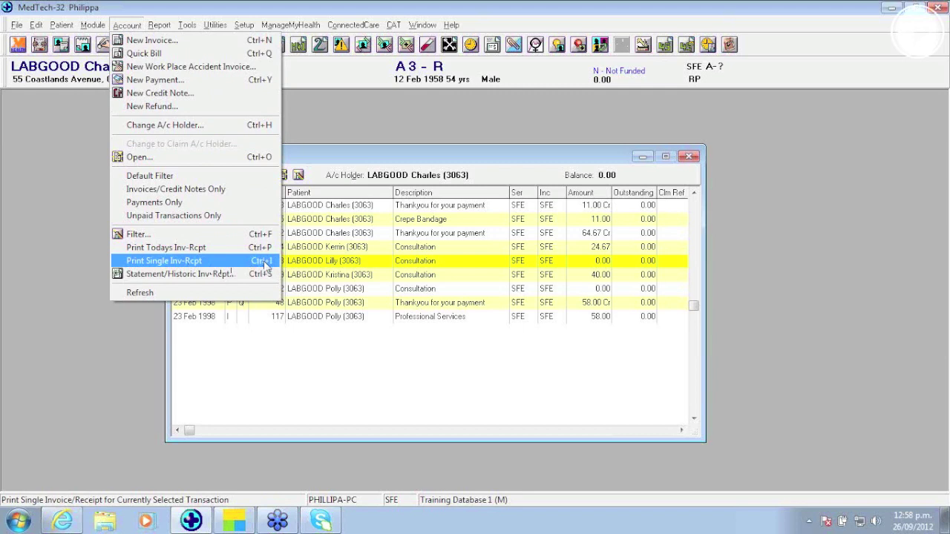
click(336, 292)
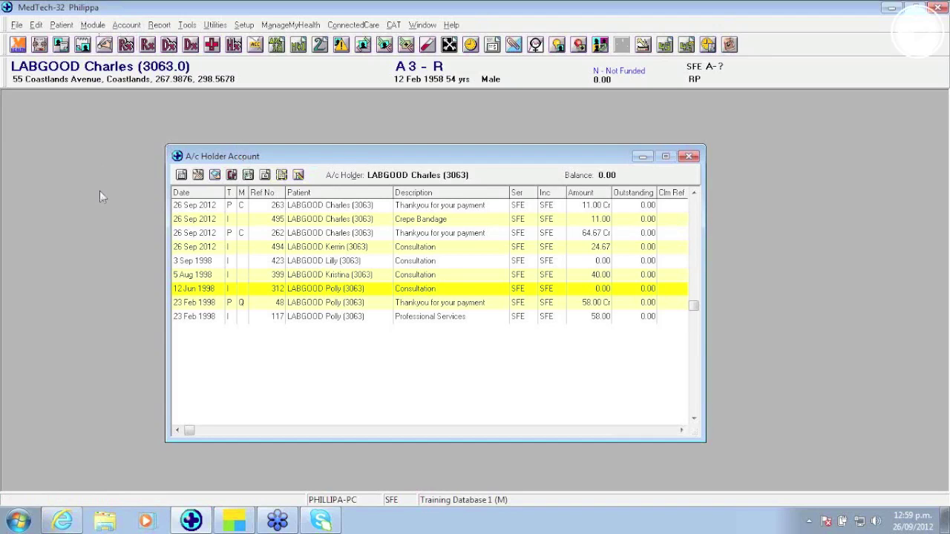
Step: Open Patient Register (F3) and Appointment Book 1 (F4), then bring the account transaction list forward
key(F3)
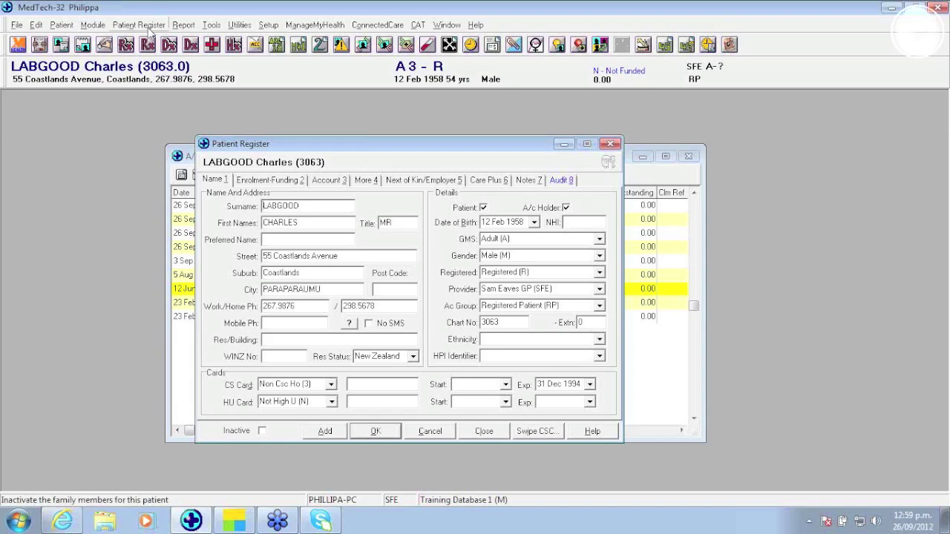
key(F4)
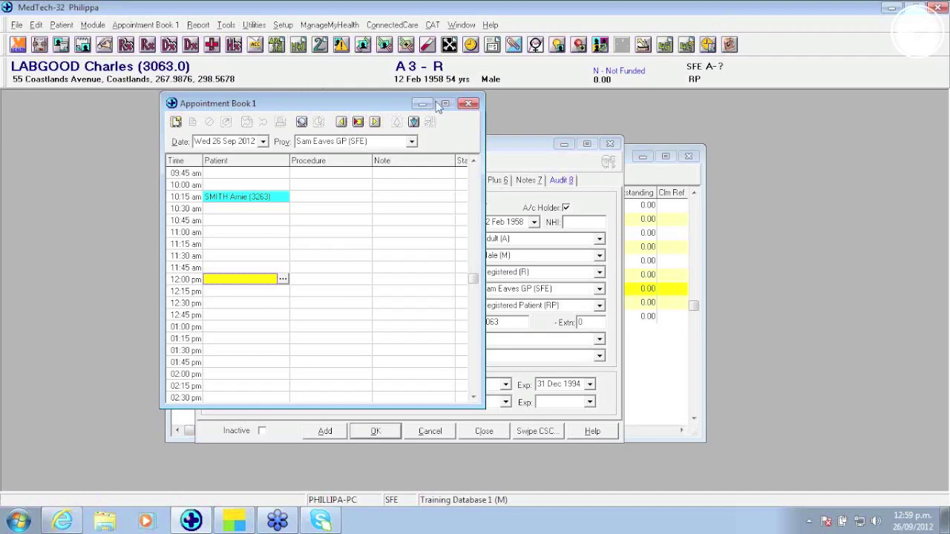
click(507, 146)
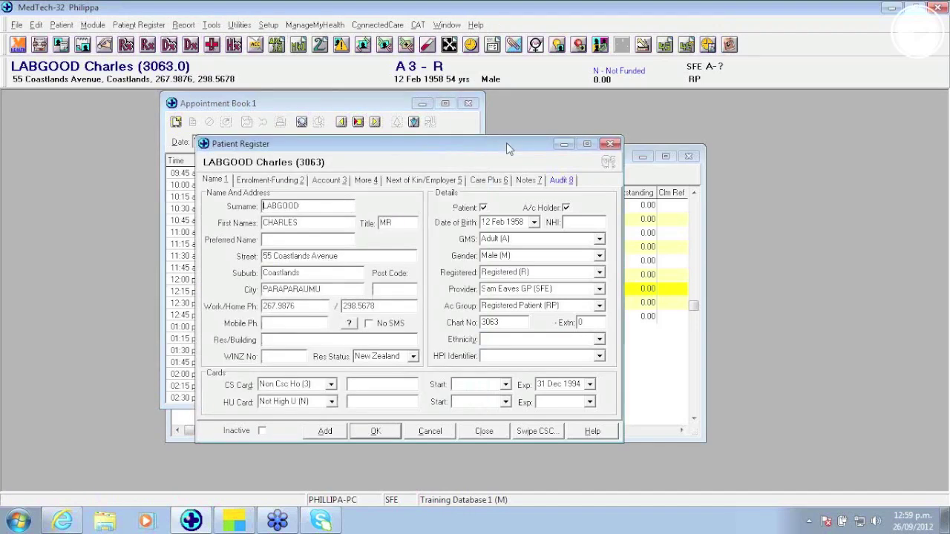
click(693, 180)
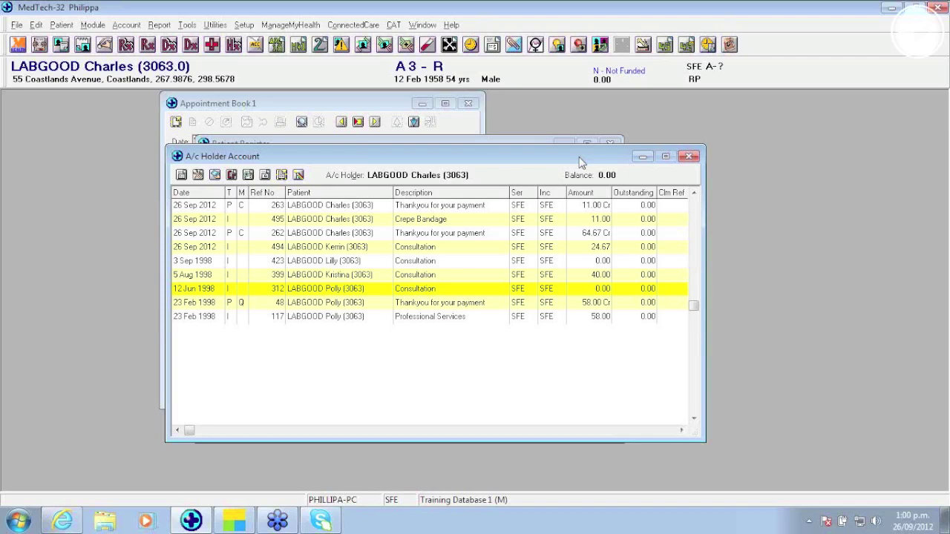
Step: Inspect the transaction filter without changes, then search 'SMI' and open that patient
click(298, 175)
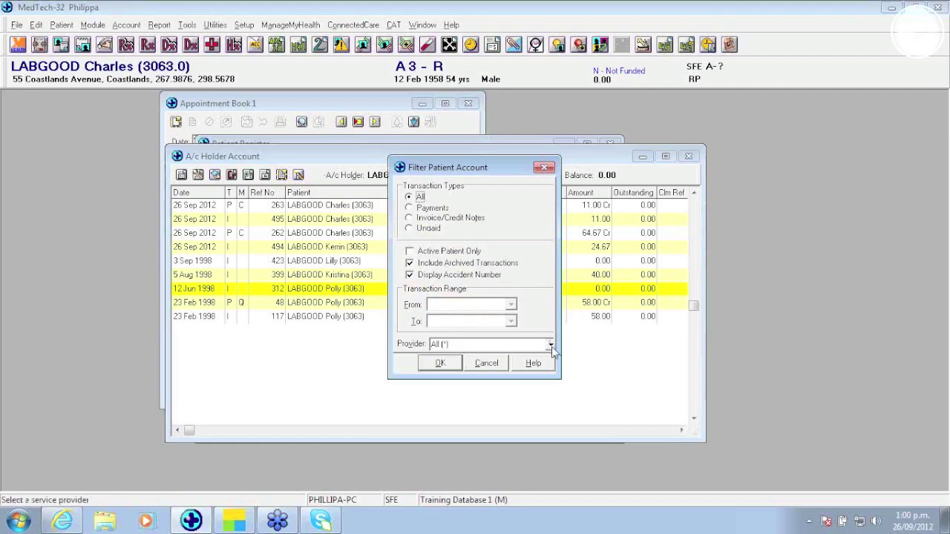
drag(495, 175, 597, 116)
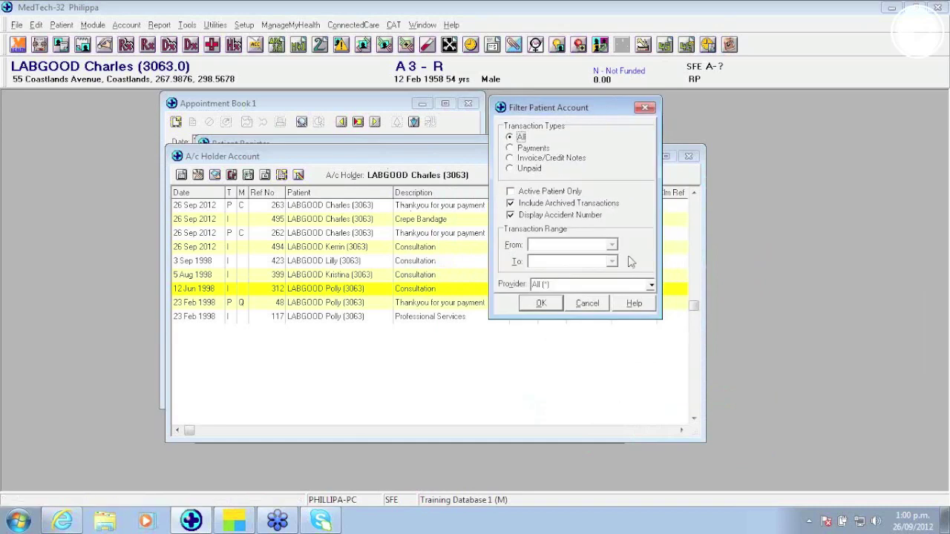
click(587, 303)
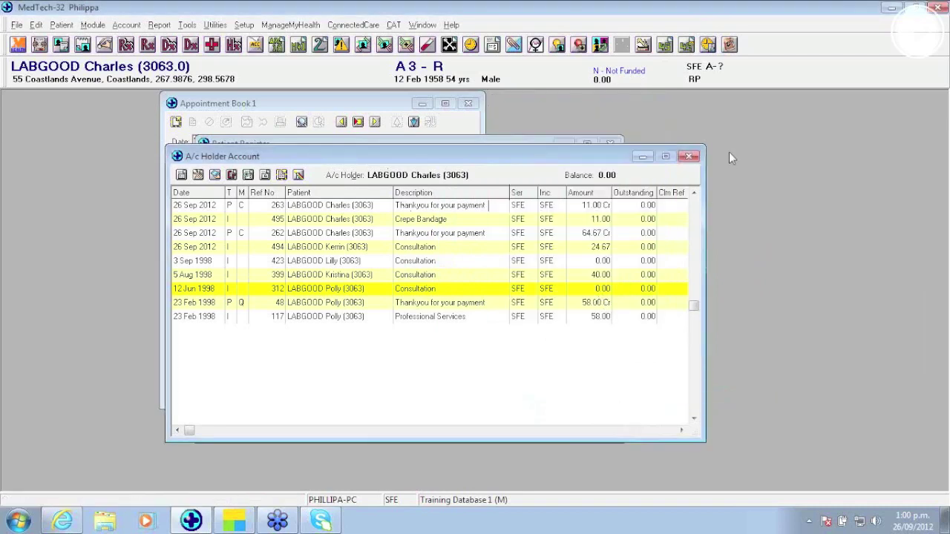
key(F3)
text(SM)
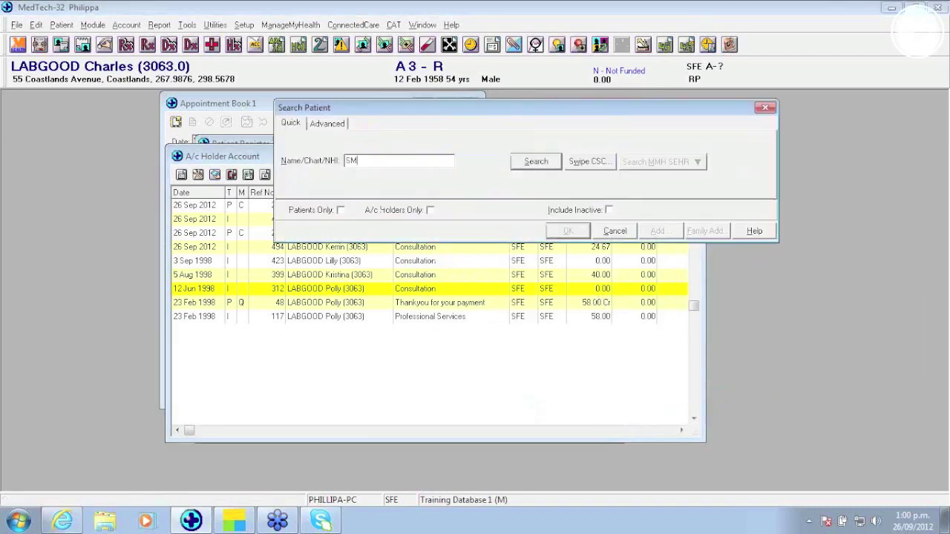
text(I)
key(Return)
key(Return)
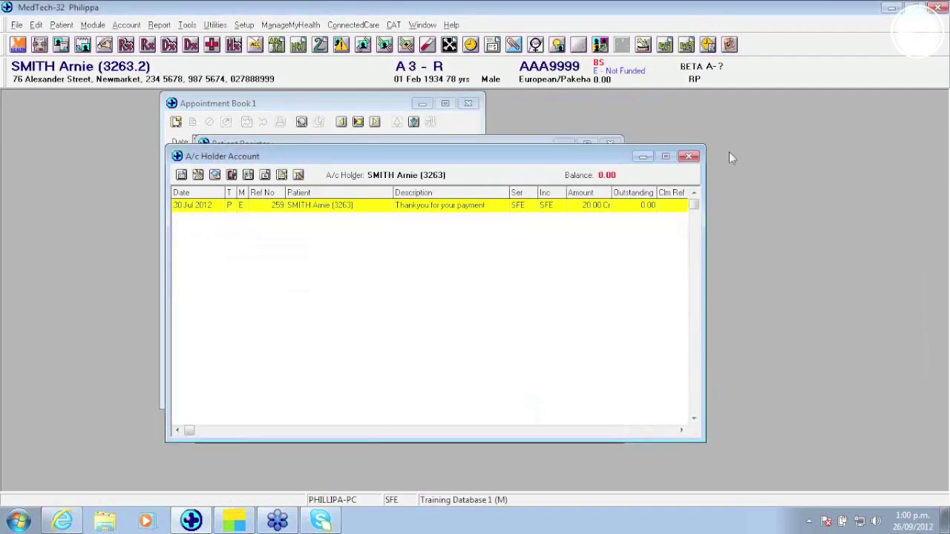
Step: Include archived transactions for this account holder and enlarge the account window to show more rows
click(299, 175)
click(416, 265)
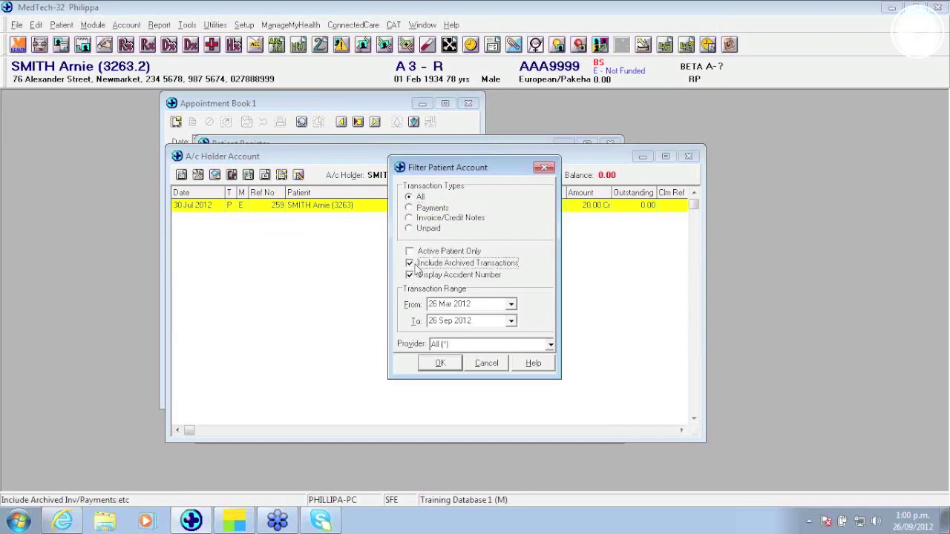
click(453, 364)
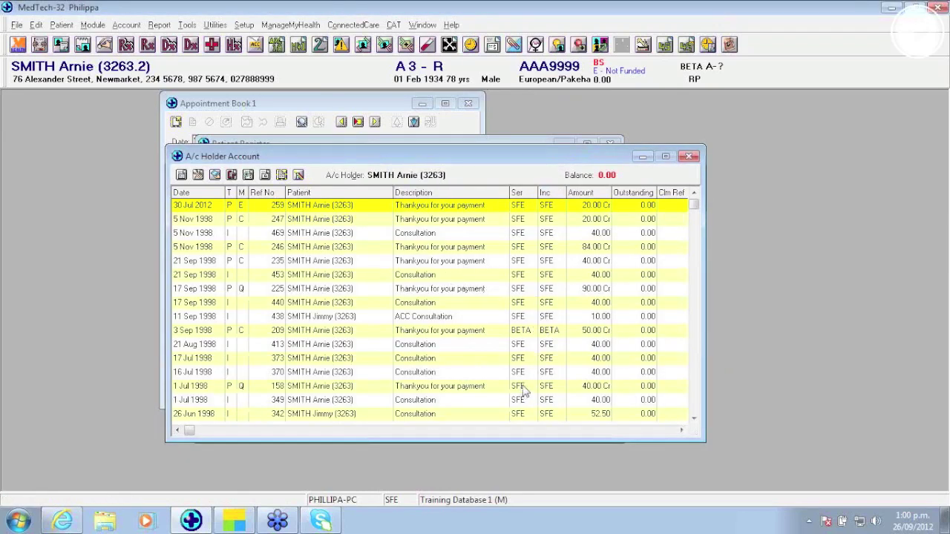
drag(551, 442, 538, 490)
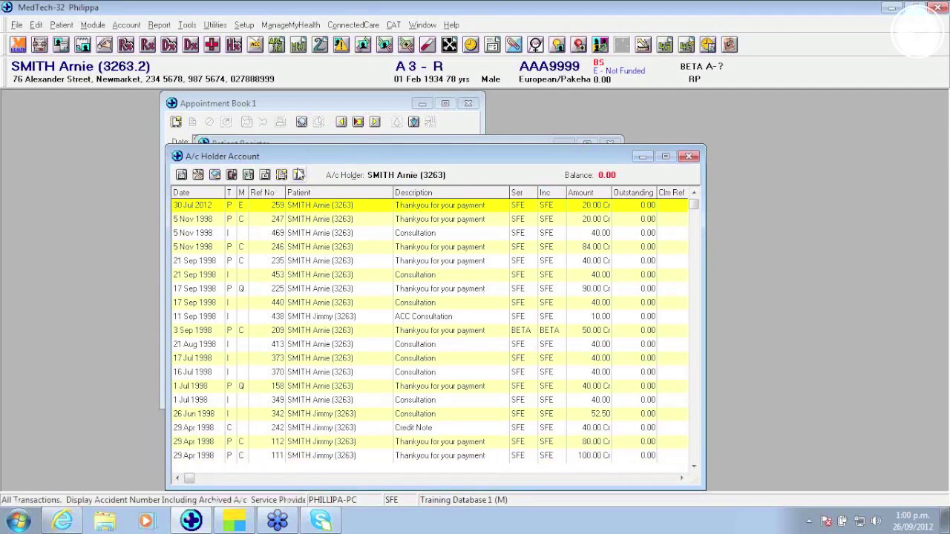
Step: Limit the account transactions to provider BETA
click(300, 175)
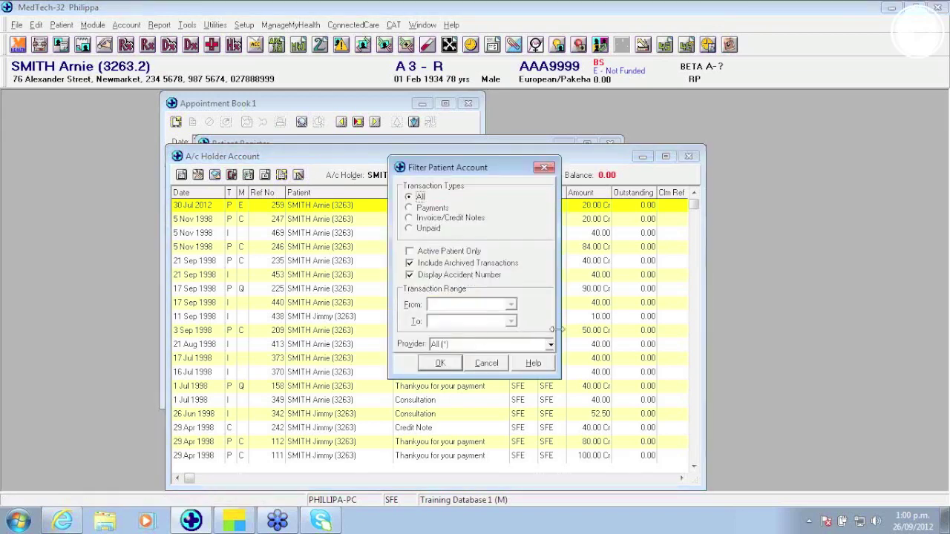
click(552, 343)
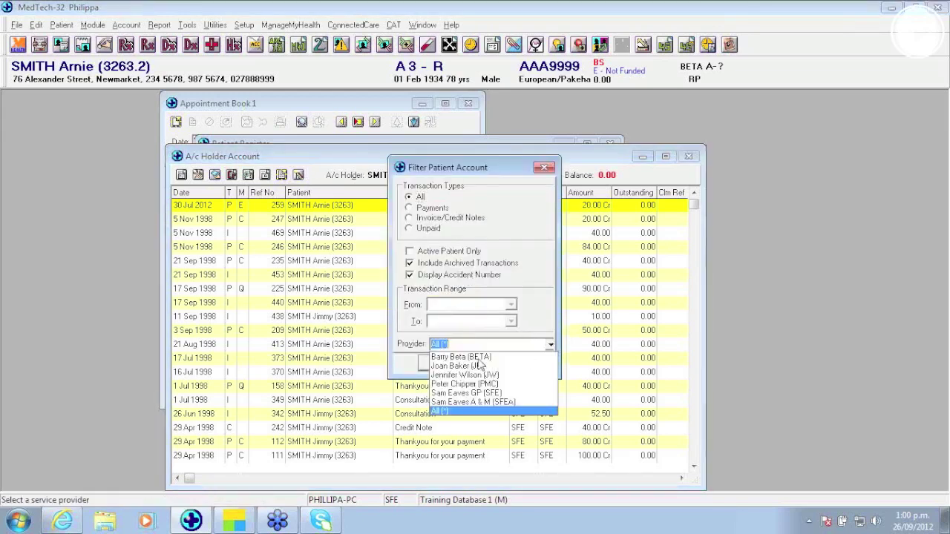
click(525, 358)
click(440, 363)
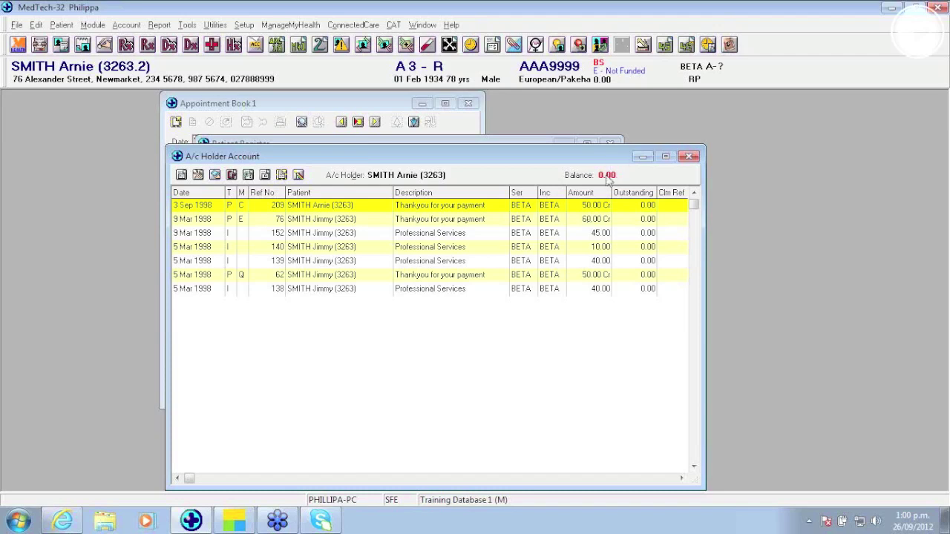
Step: Reset the provider filter to All (*) so every provider's transactions show
click(298, 175)
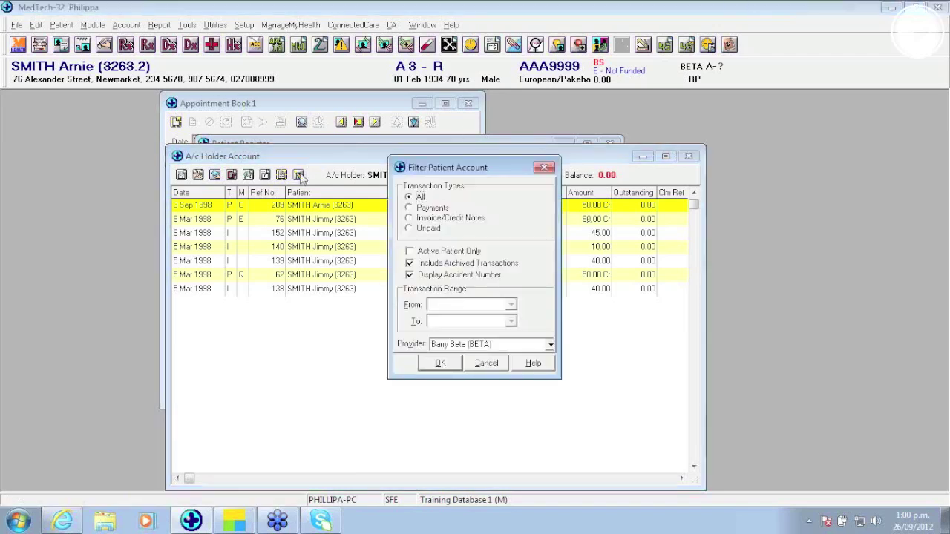
click(550, 345)
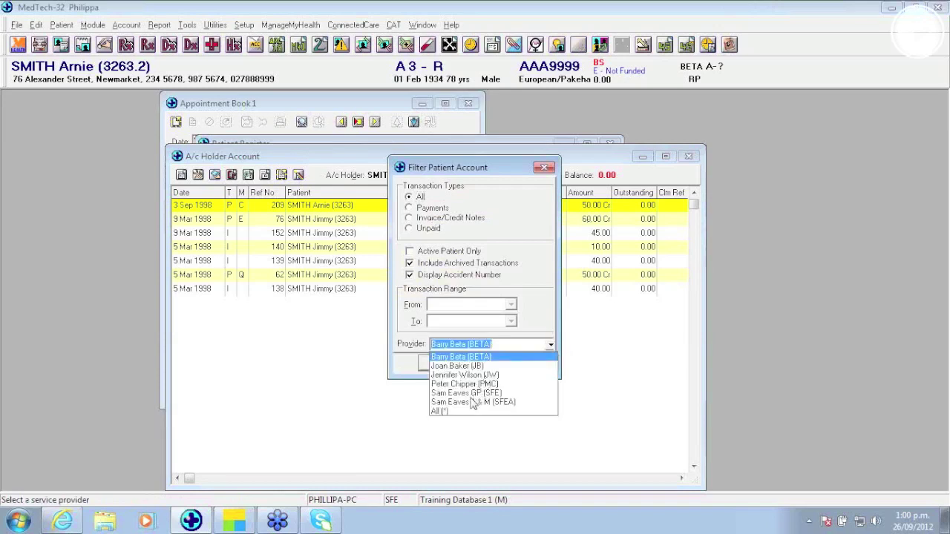
click(442, 412)
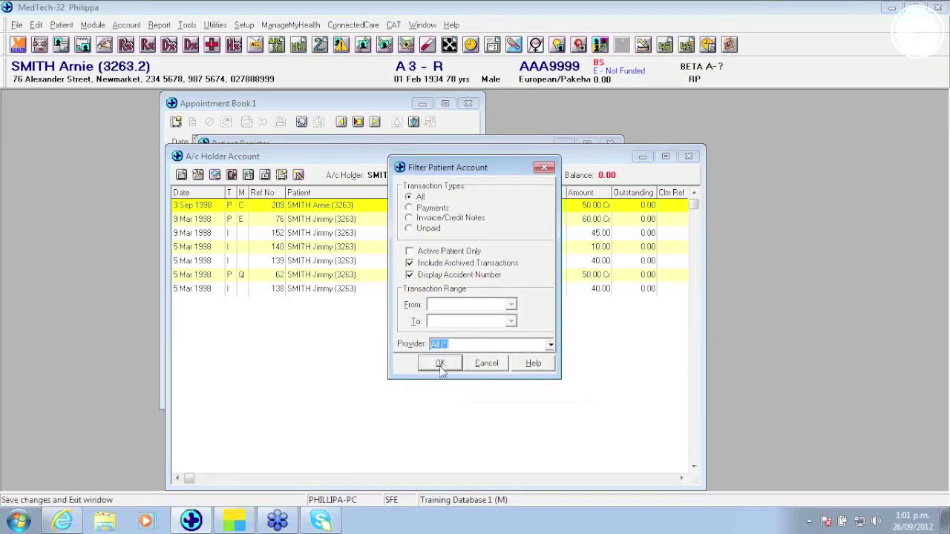
click(441, 370)
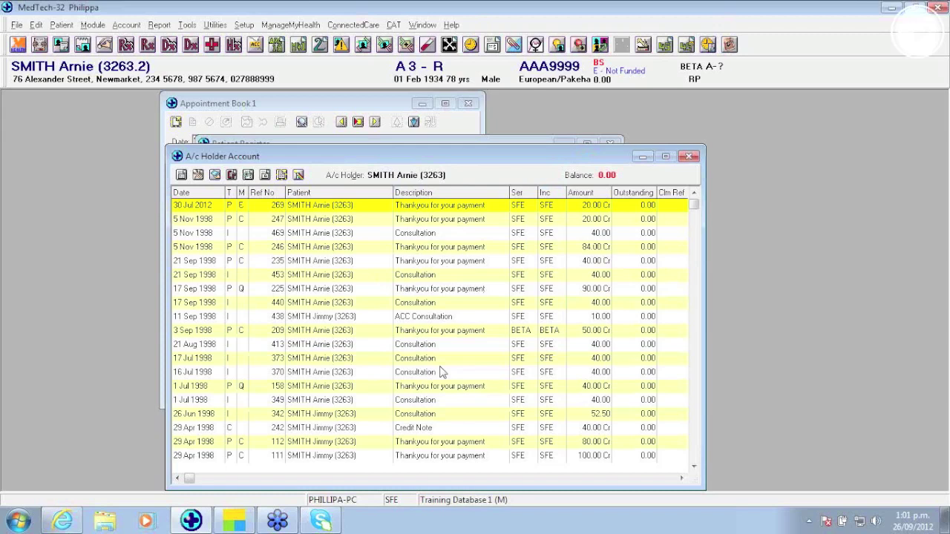
click(298, 175)
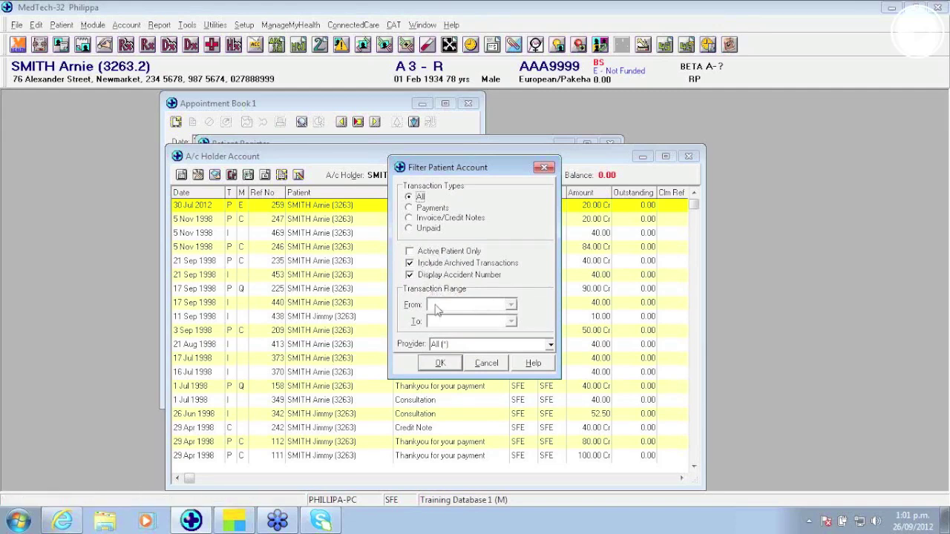
Step: Exclude archived transactions and filter the account list from 07 May 2012 to 26 Sep 2012
click(411, 265)
click(411, 265)
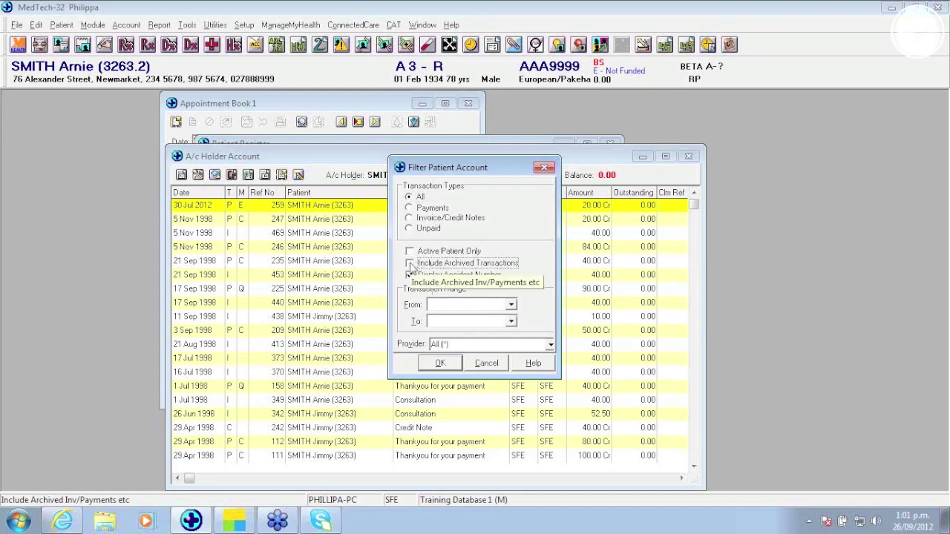
click(510, 306)
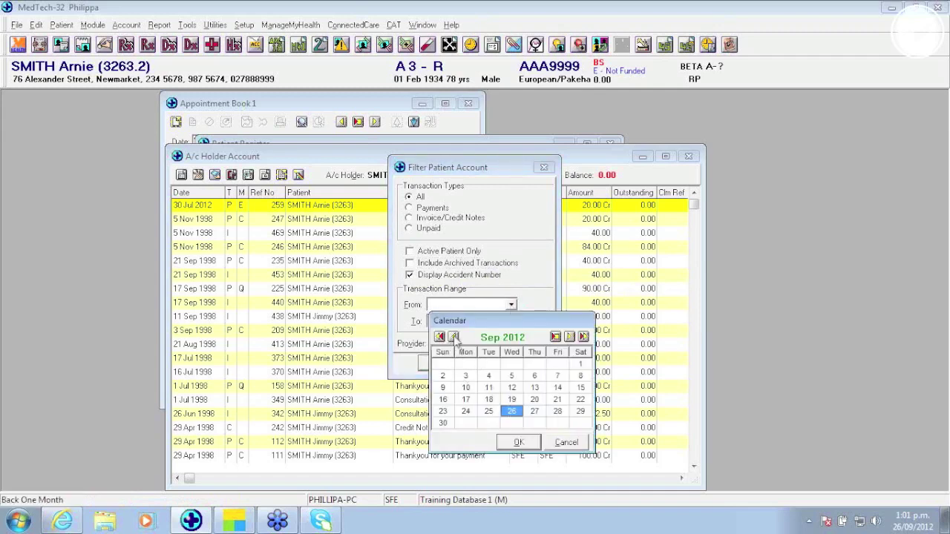
double_click(453, 337)
click(453, 337)
click(454, 337)
click(465, 376)
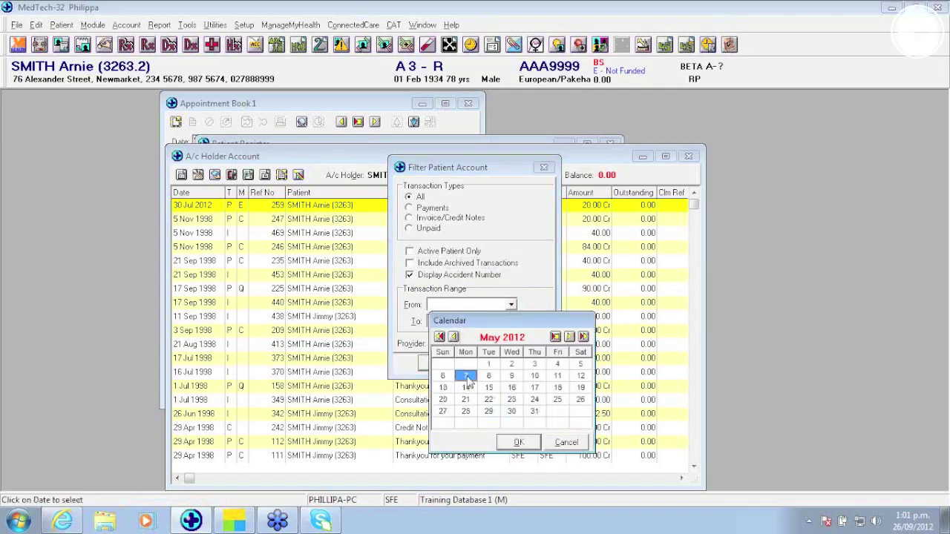
click(530, 442)
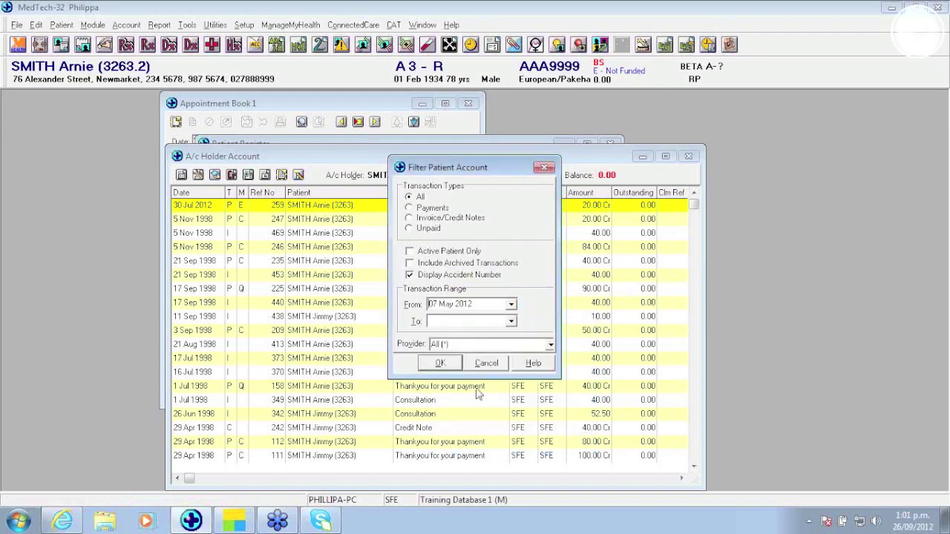
click(511, 321)
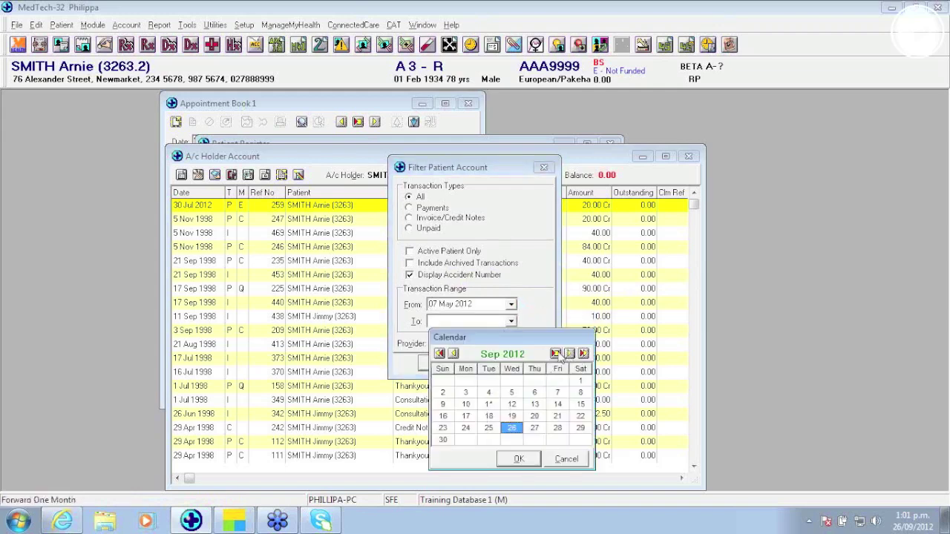
click(518, 460)
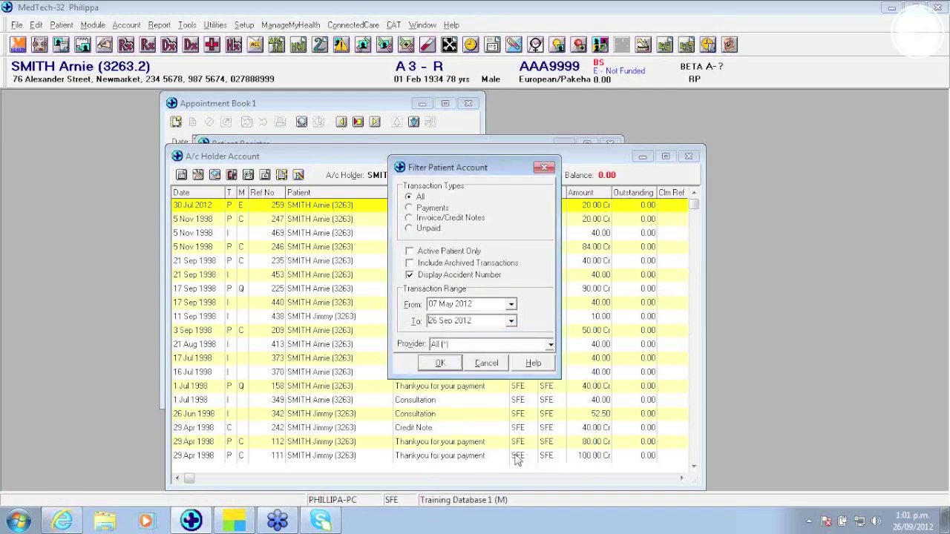
click(431, 363)
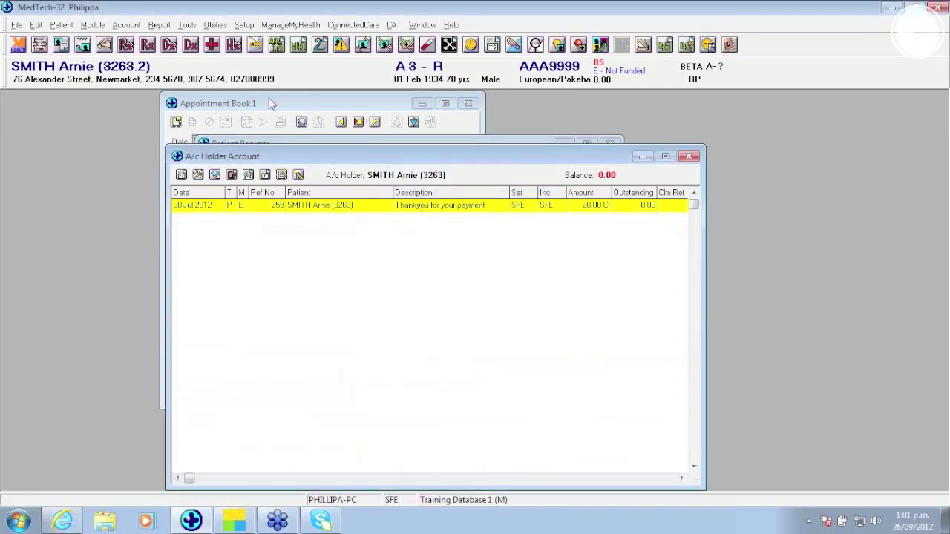
Step: Review the filter options without changes, then close the account, register and appointment windows with Escape
click(299, 175)
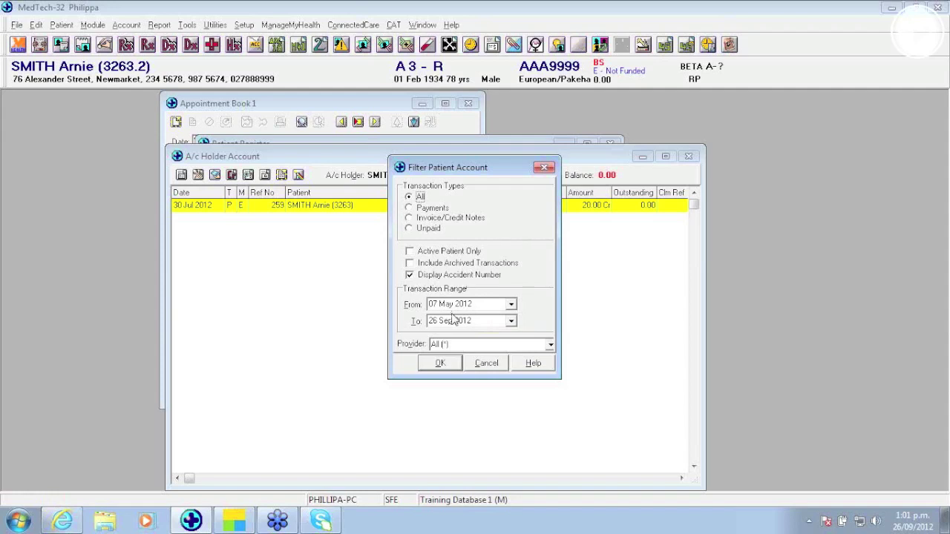
click(486, 364)
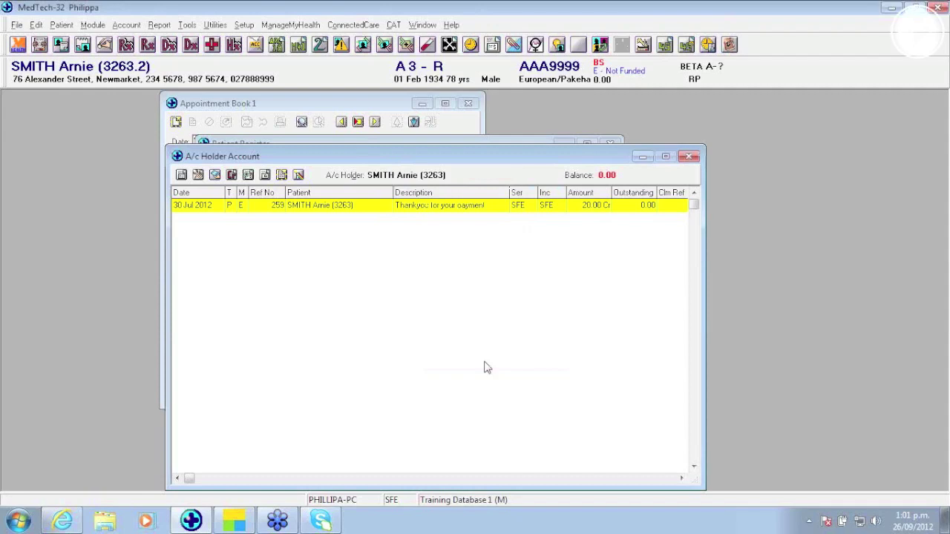
key(Escape)
key(Escape)
key(Escape)
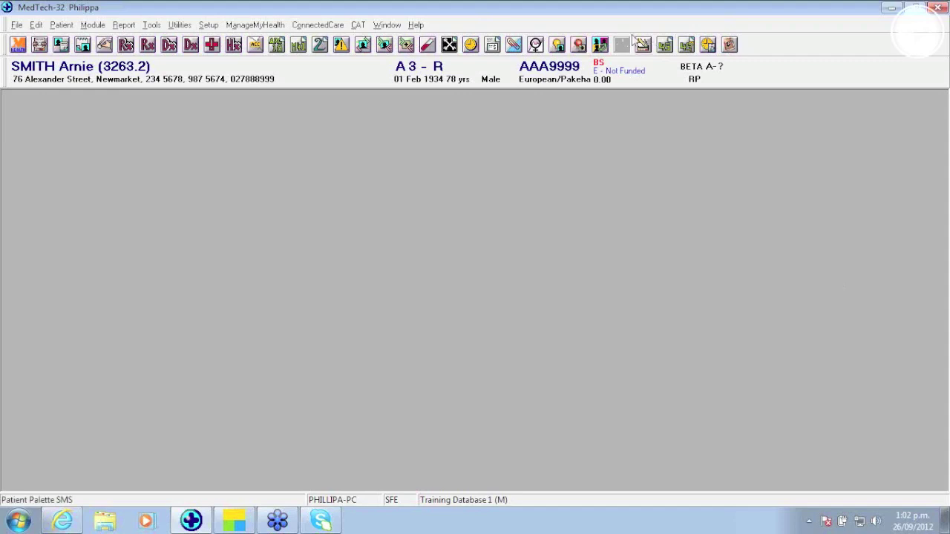
Step: In Setup > Accounting > Services, give Crepe Bandage (CB) a minimum stock level of 10
click(215, 24)
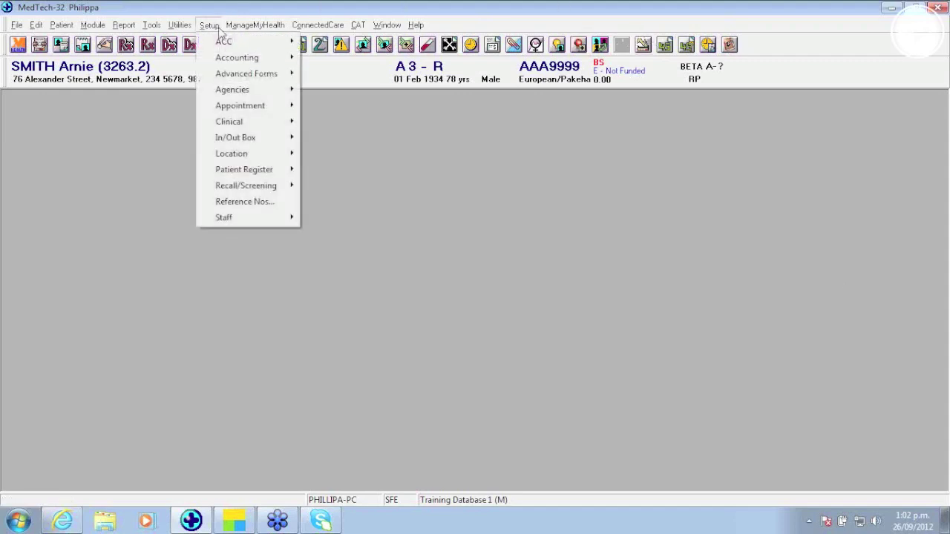
mouse_move(223, 58)
click(352, 95)
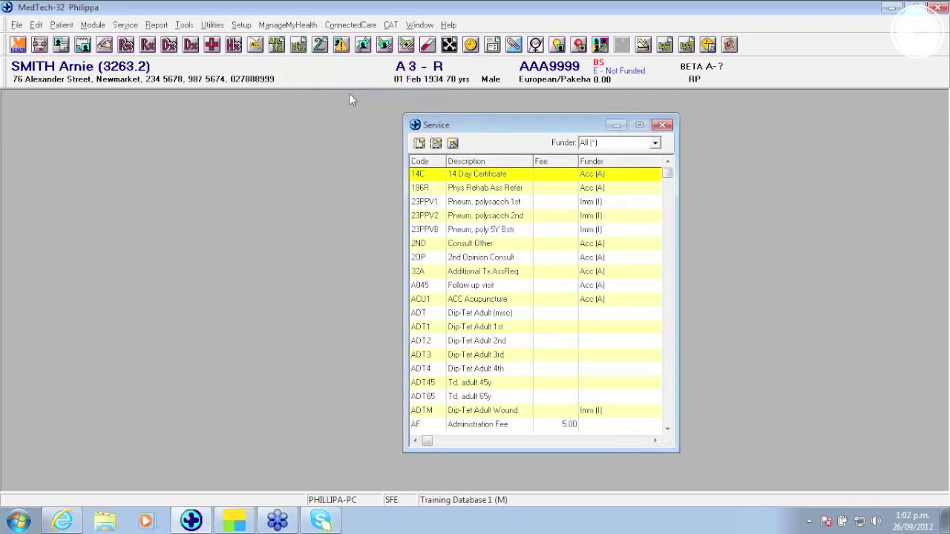
key(c)
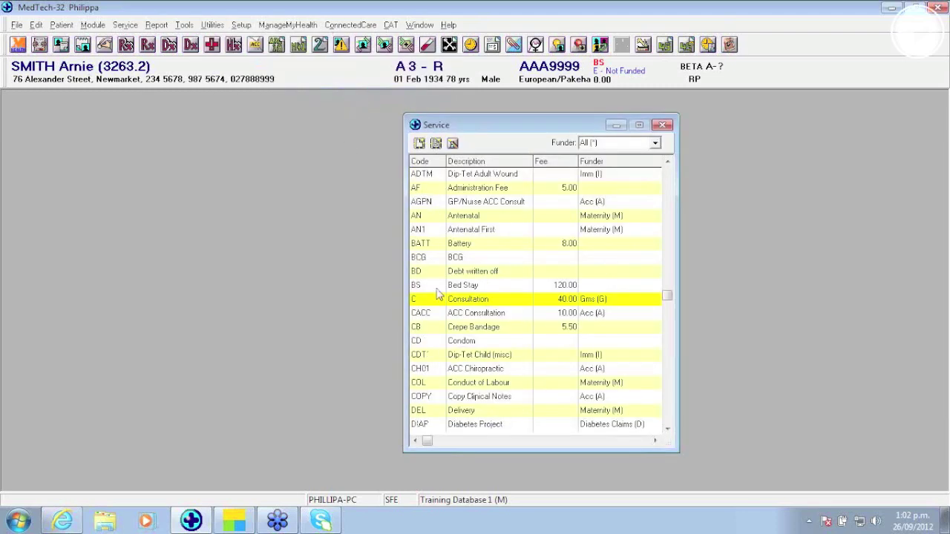
double_click(485, 329)
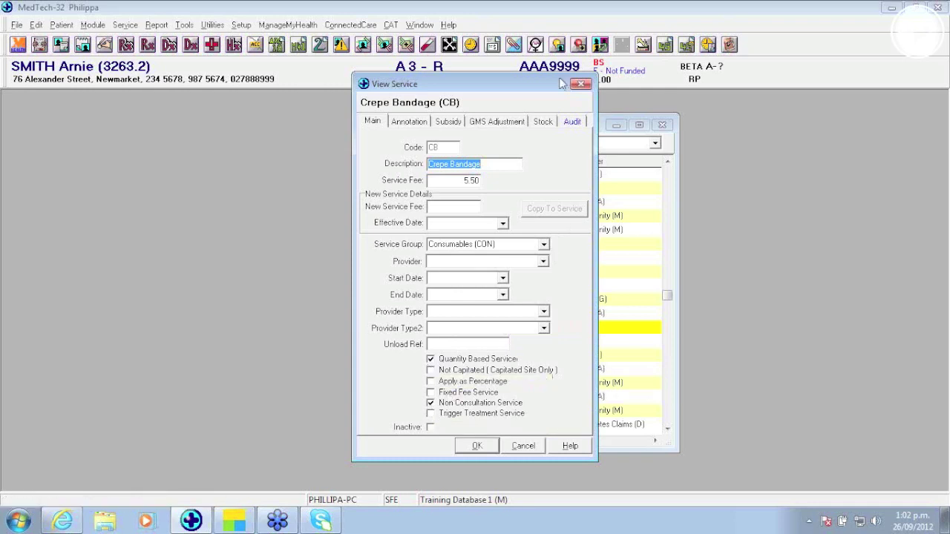
click(543, 121)
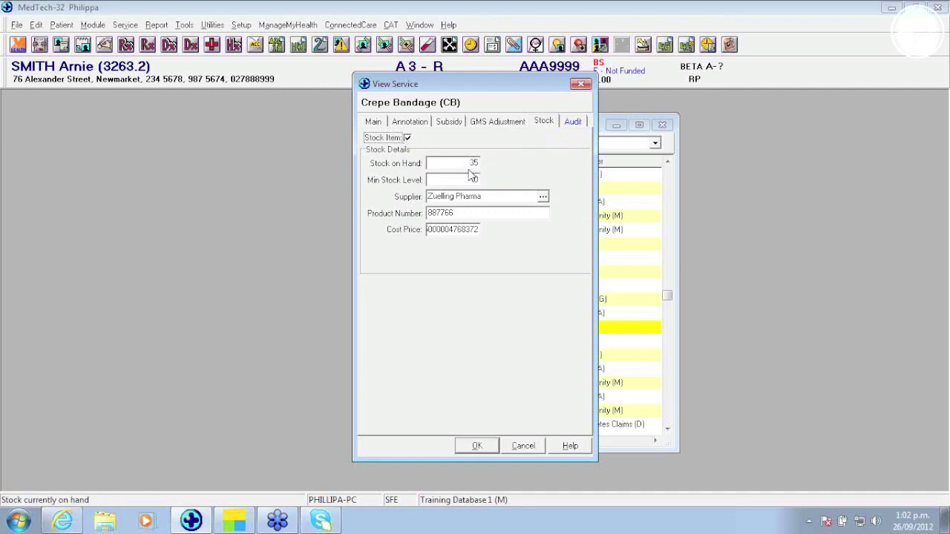
click(474, 179)
text(10)
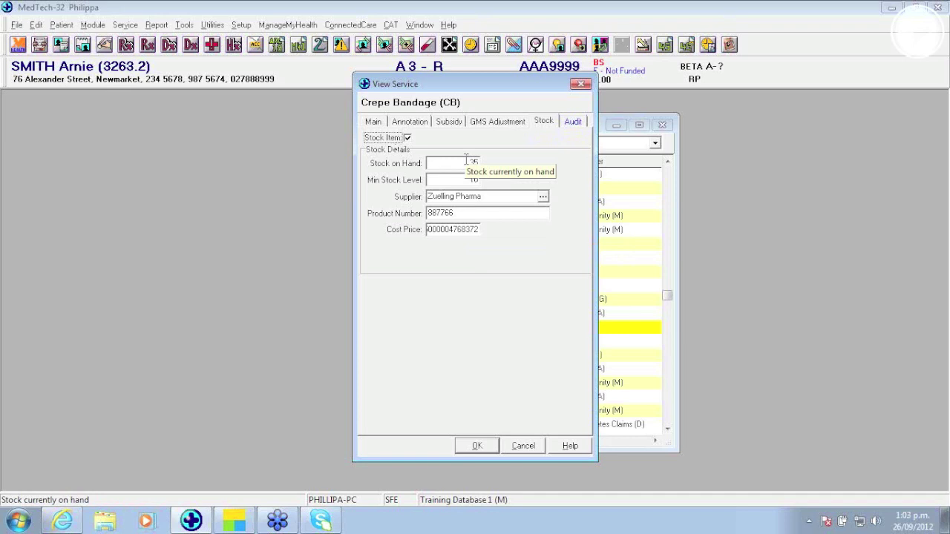
click(477, 446)
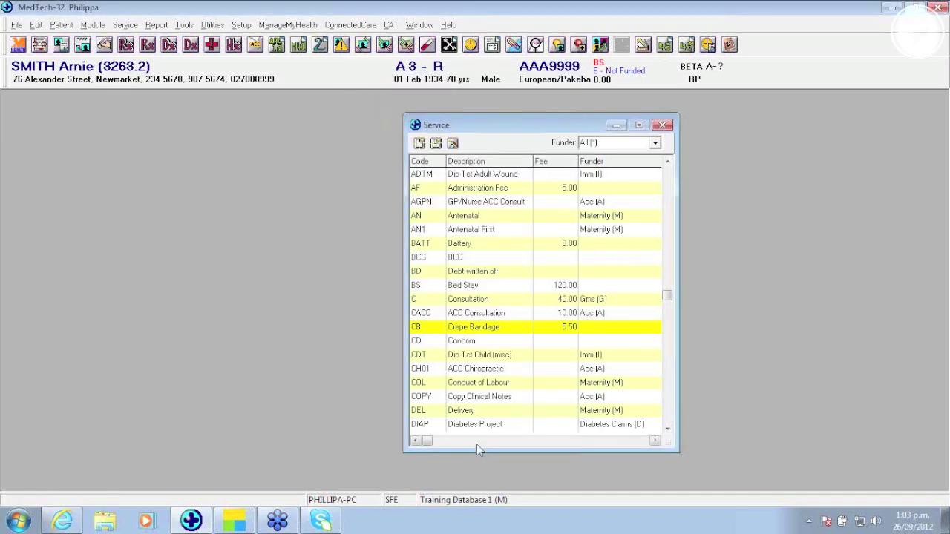
Step: Invoice the patient for 2 Crepe Bandages (service code CB), totalling 11.00
key(ctrl+i)
text(CB)
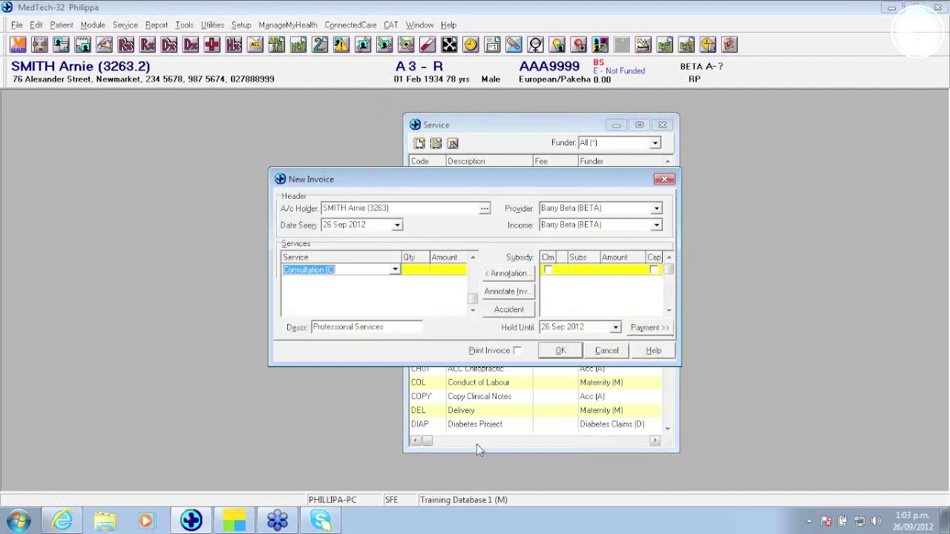
key(Tab)
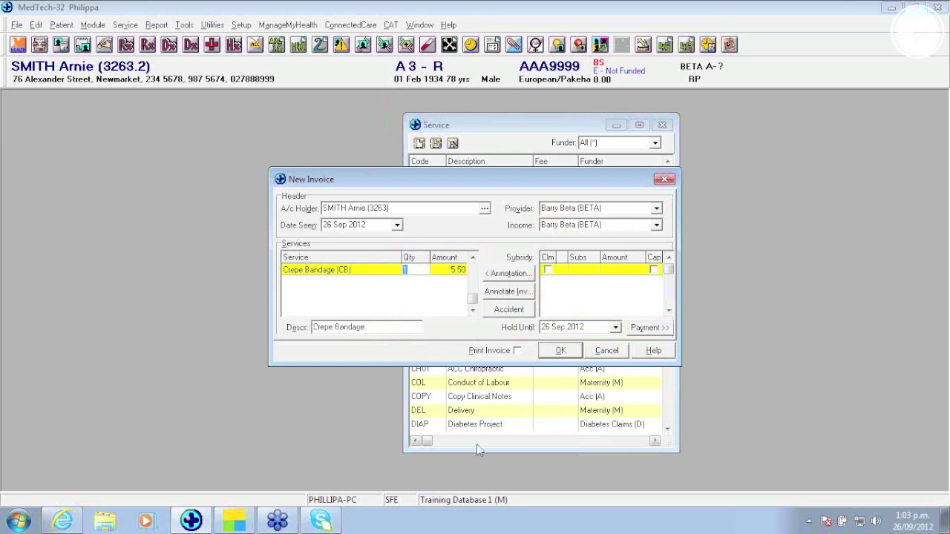
key(Tab)
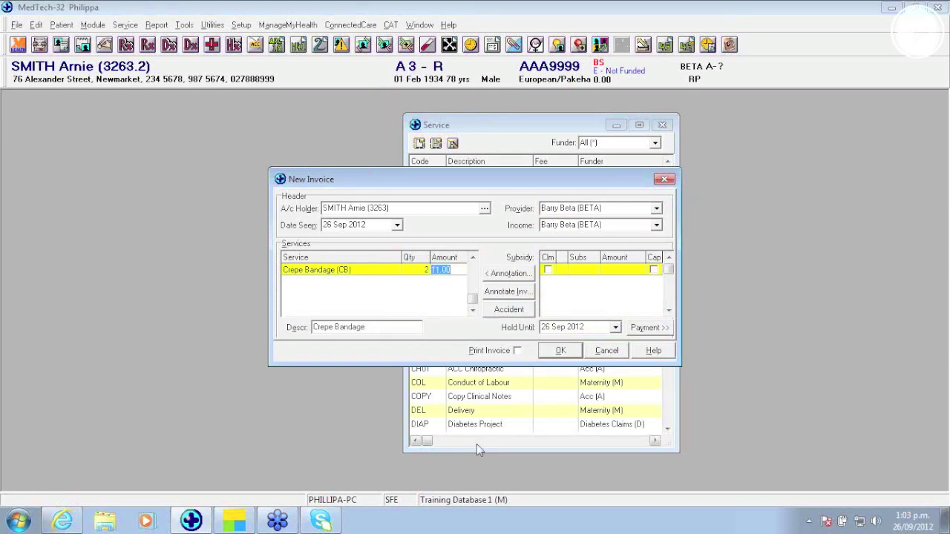
click(567, 356)
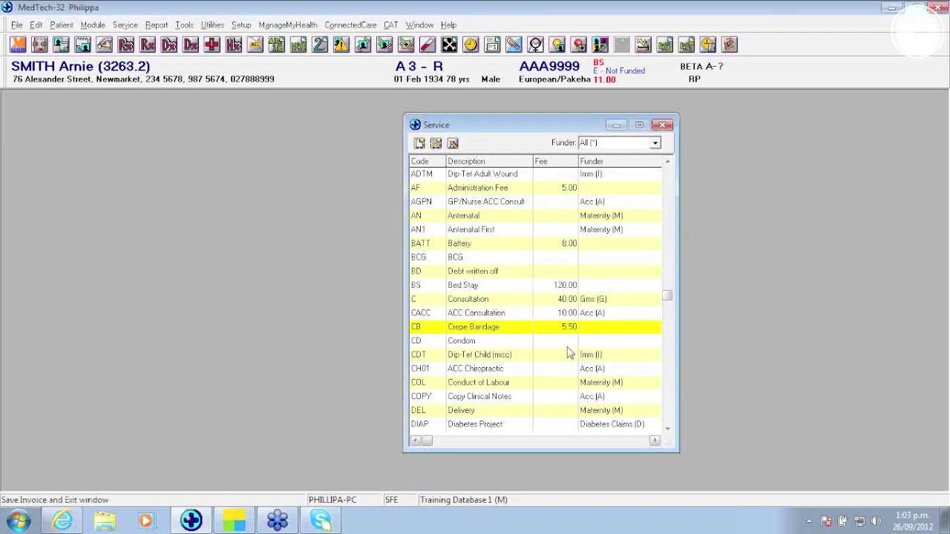
double_click(564, 329)
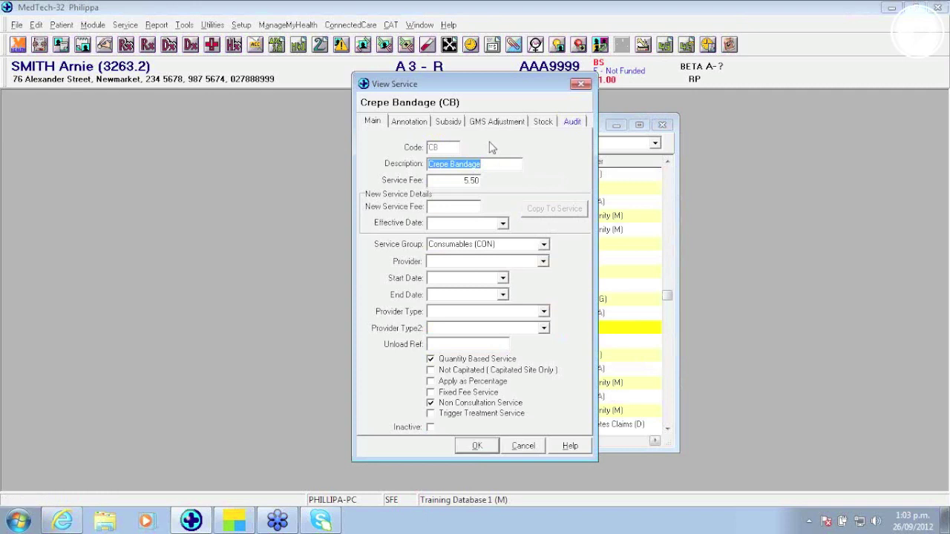
click(542, 122)
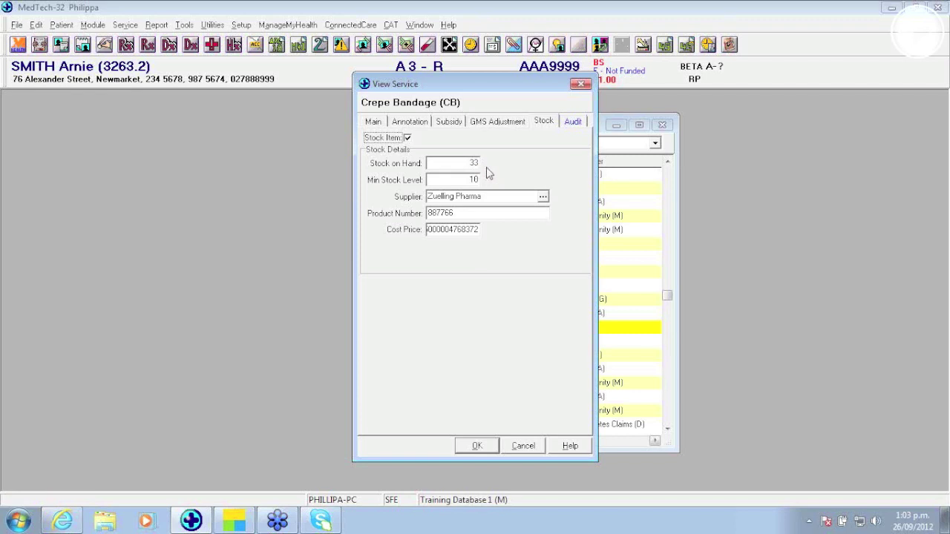
click(523, 447)
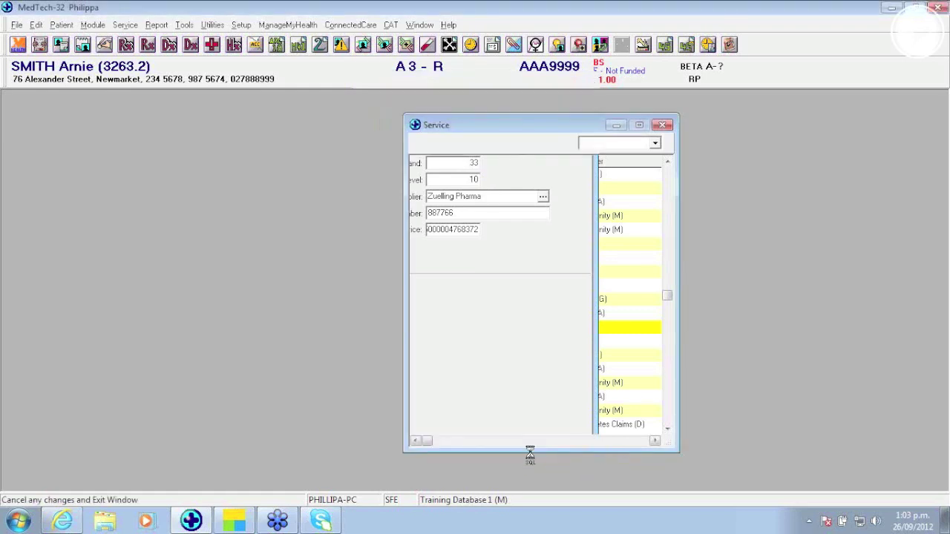
Step: Preview the Stock Order report and its F1 help, cancel it, and close the services list
click(157, 26)
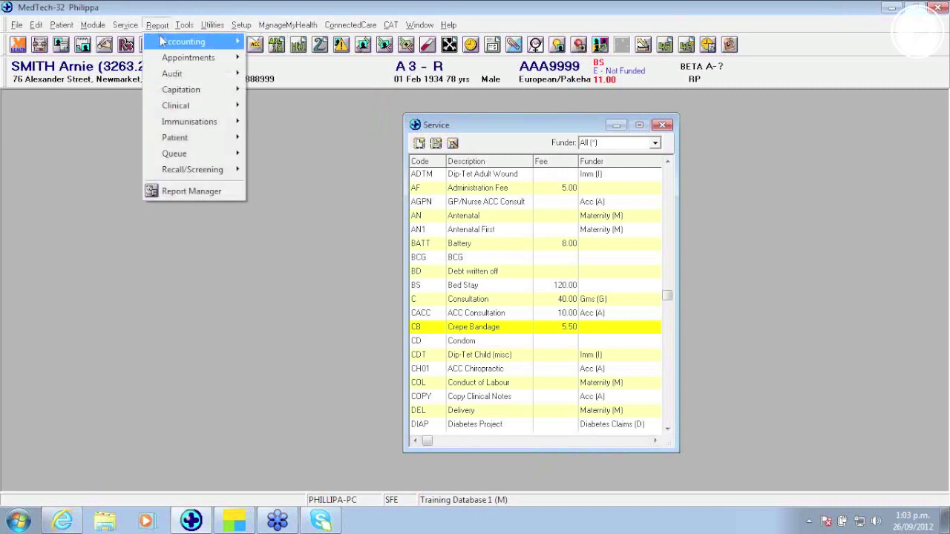
mouse_move(165, 45)
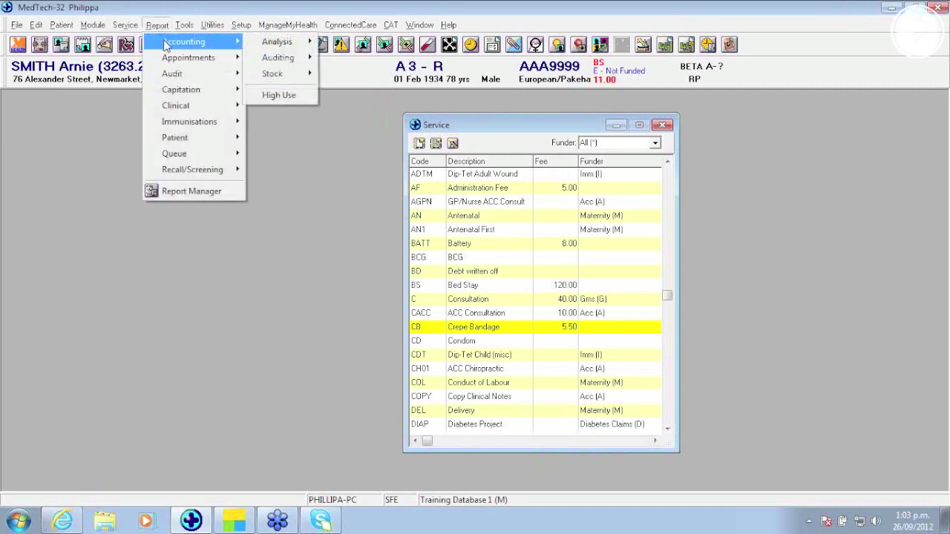
mouse_move(312, 75)
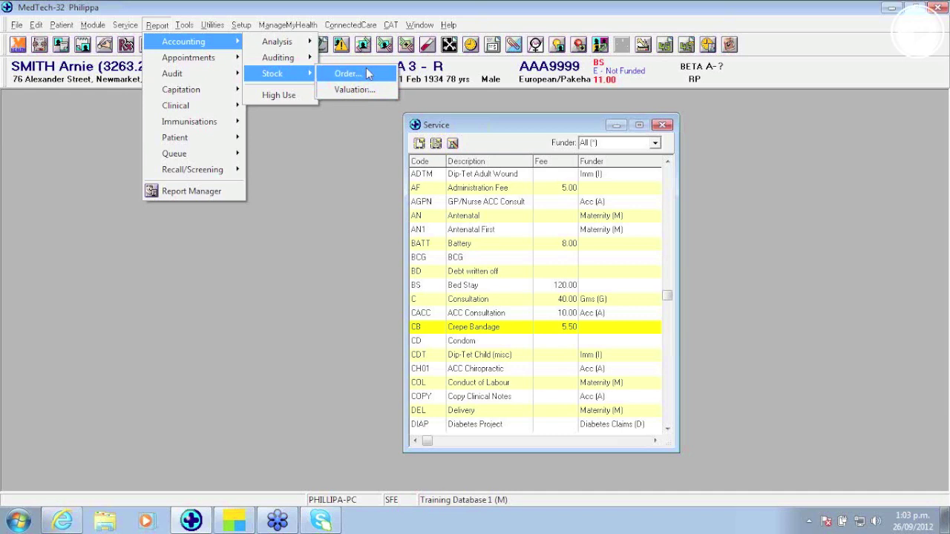
click(348, 73)
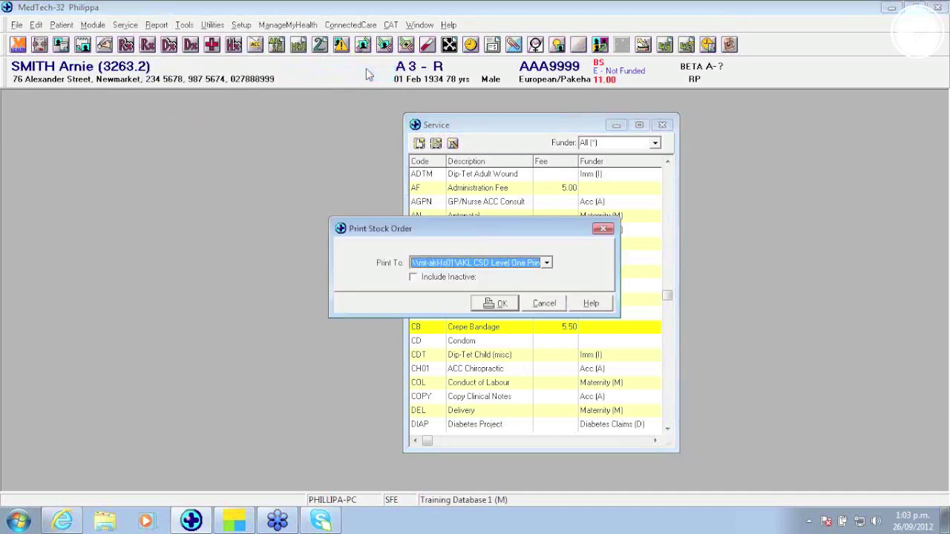
key(F1)
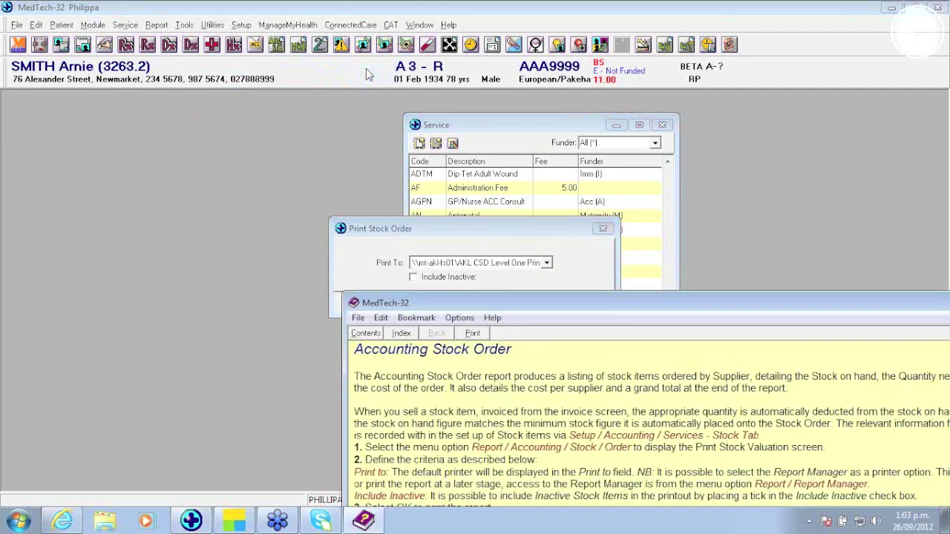
drag(605, 306, 360, 133)
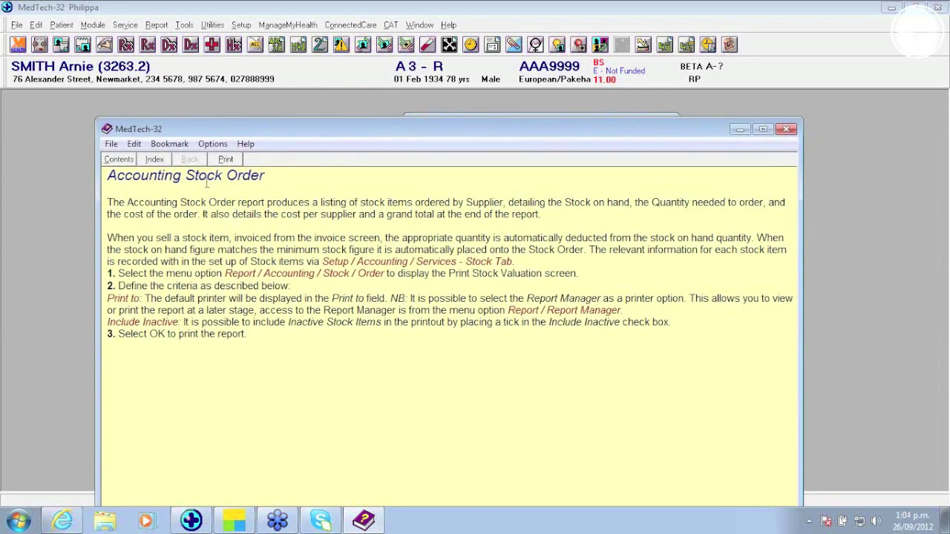
click(788, 129)
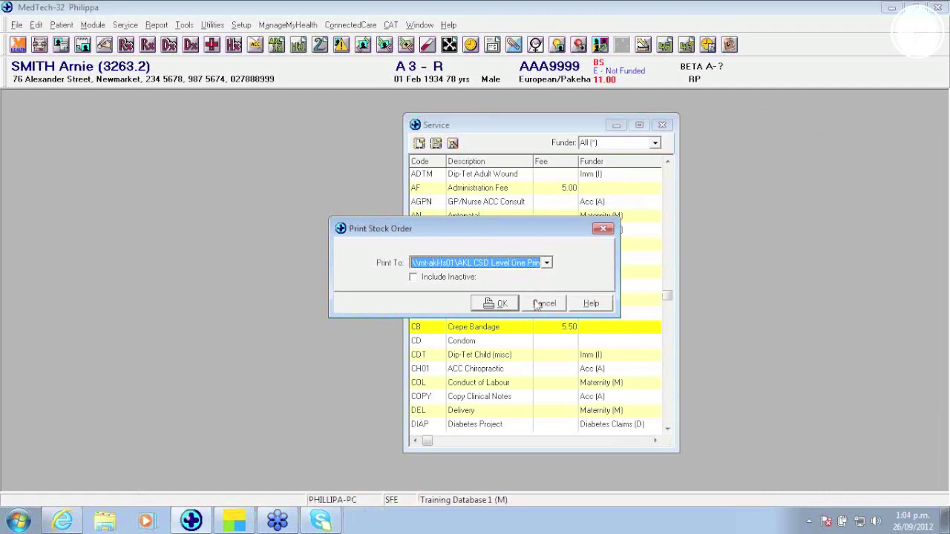
click(542, 303)
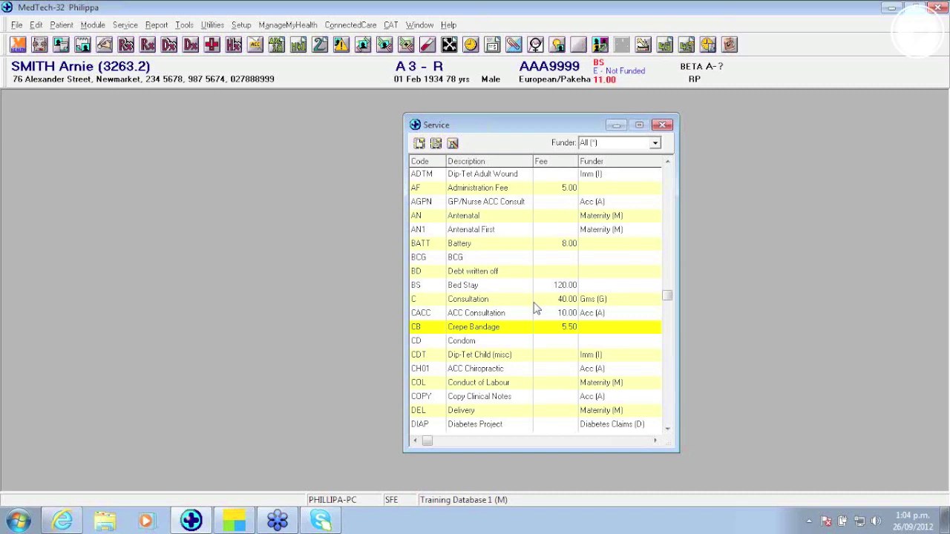
double_click(534, 306)
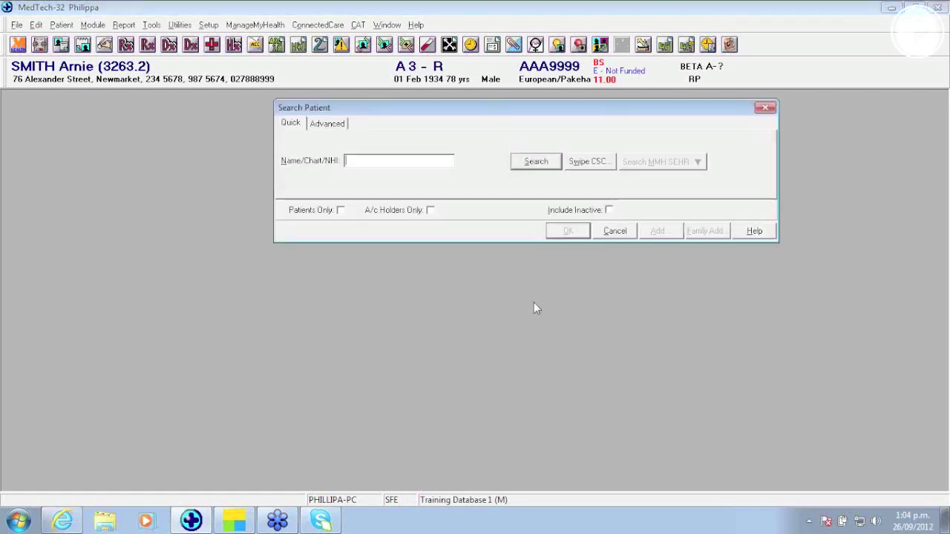
Step: Search for the patient by surname and first name, and open the matching record
text(IVO)
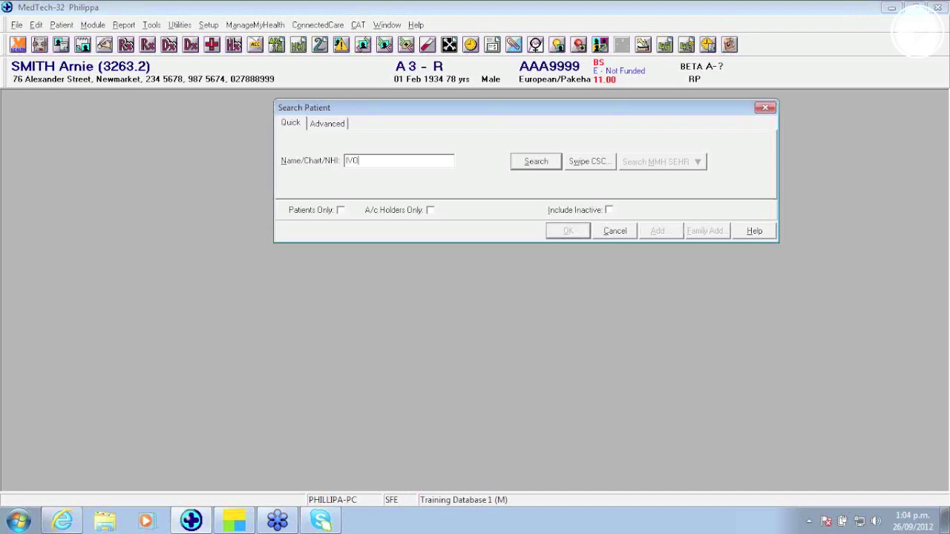
text(R)
text(,le)
key(Return)
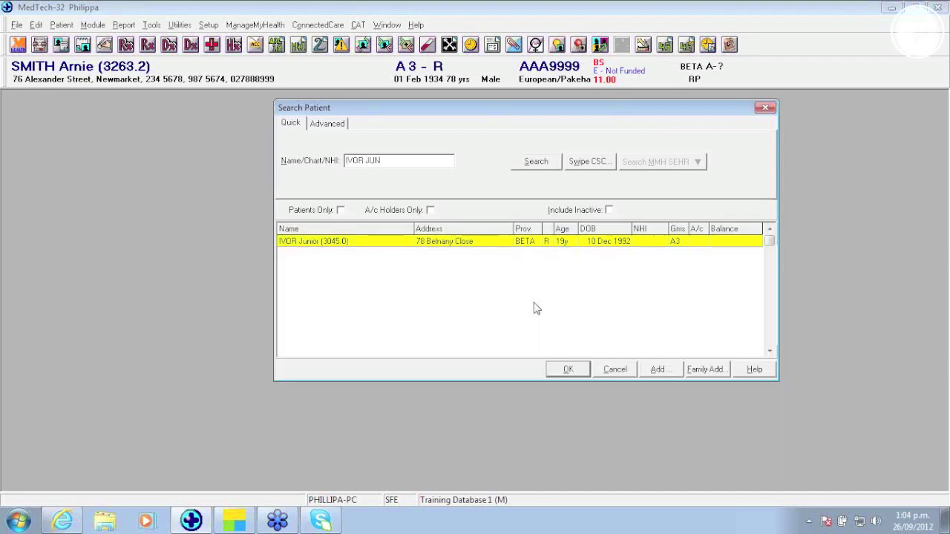
key(Return)
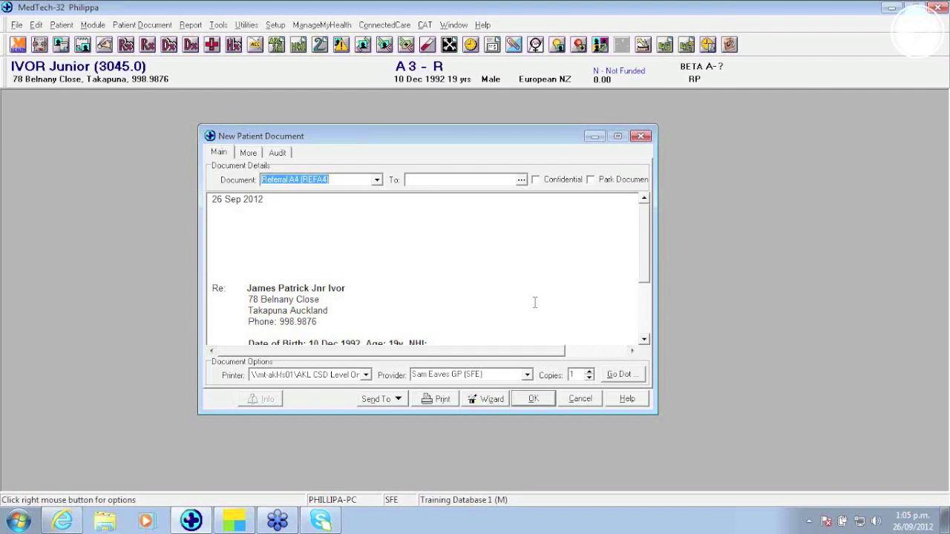
Step: Launch the Document Wizard for the referral and show the patient's Inbox results
click(489, 404)
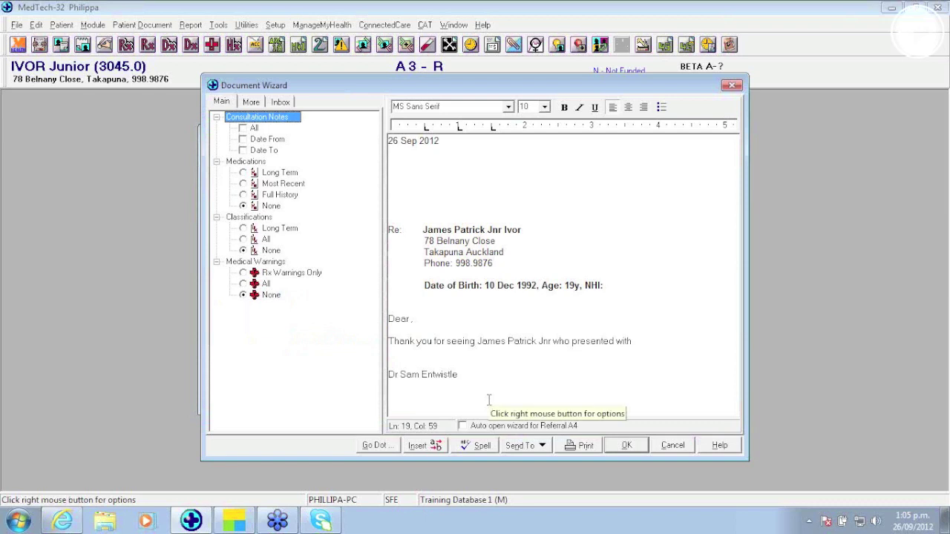
click(279, 103)
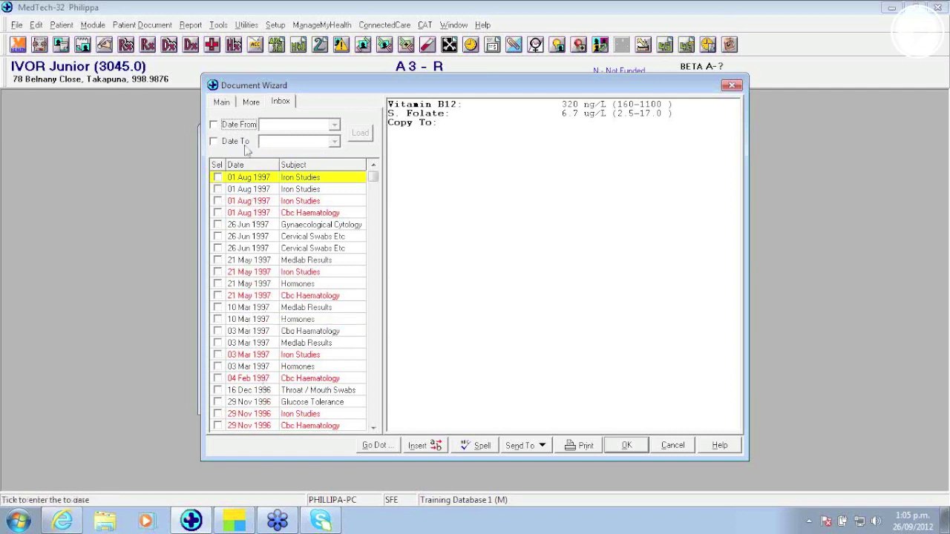
Step: Filter the wizard's inbox results to dates 01.03.97 through 30.05.97 and load them
click(214, 124)
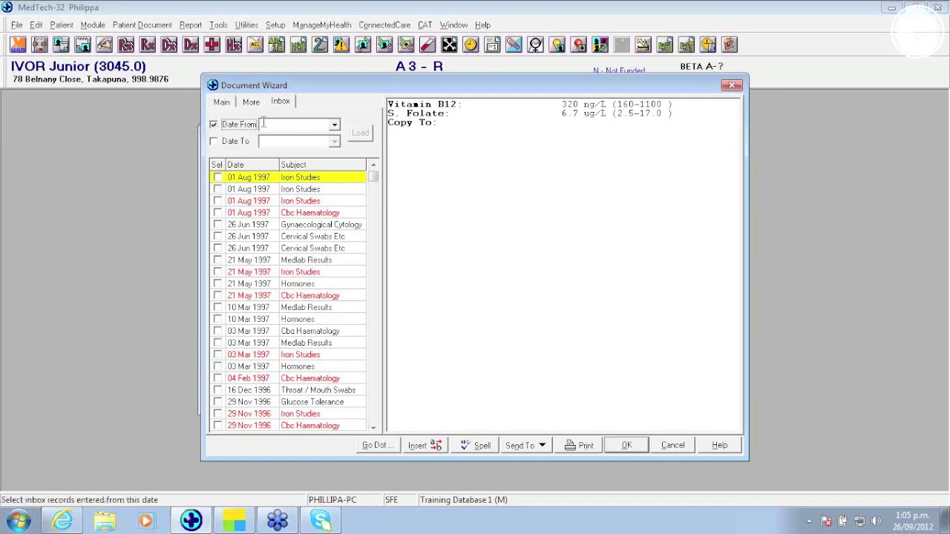
click(269, 126)
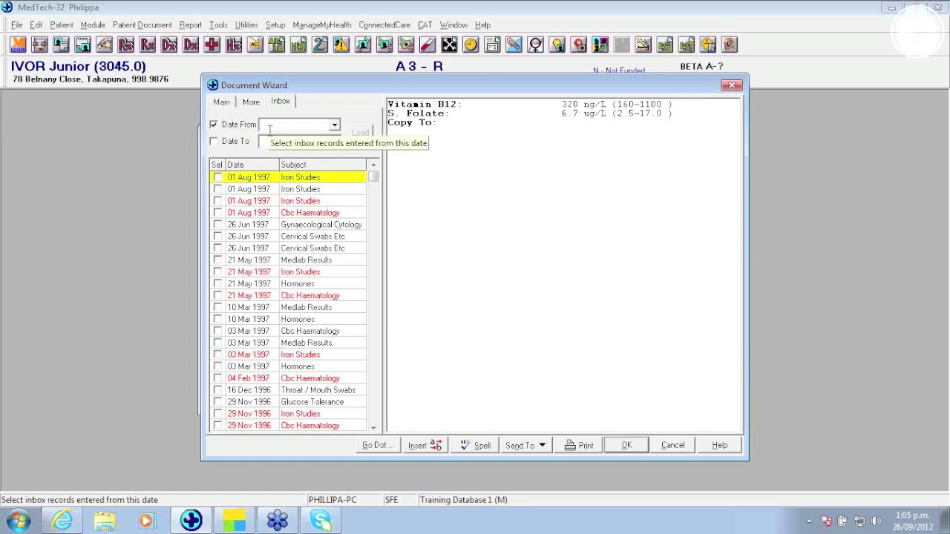
text(01.03.97)
key(Tab)
key(space)
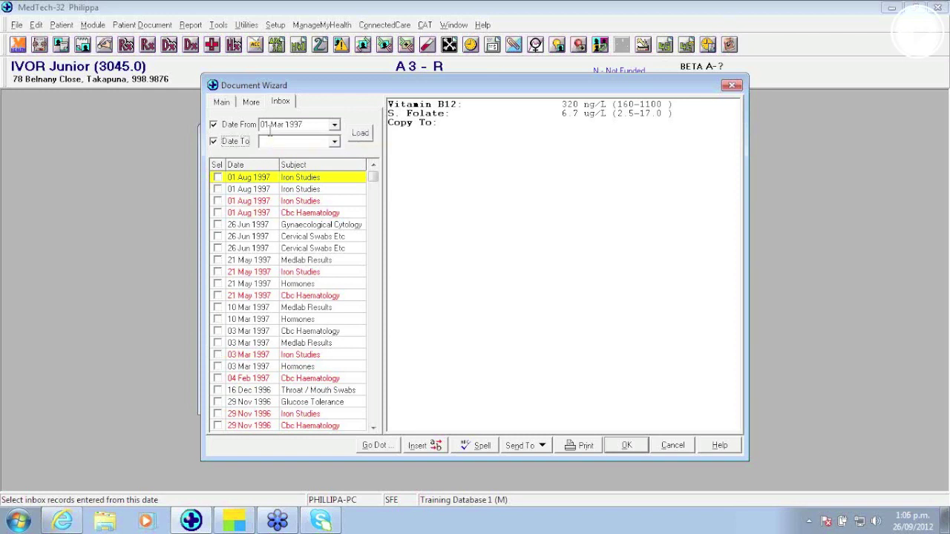
click(268, 142)
text(30)
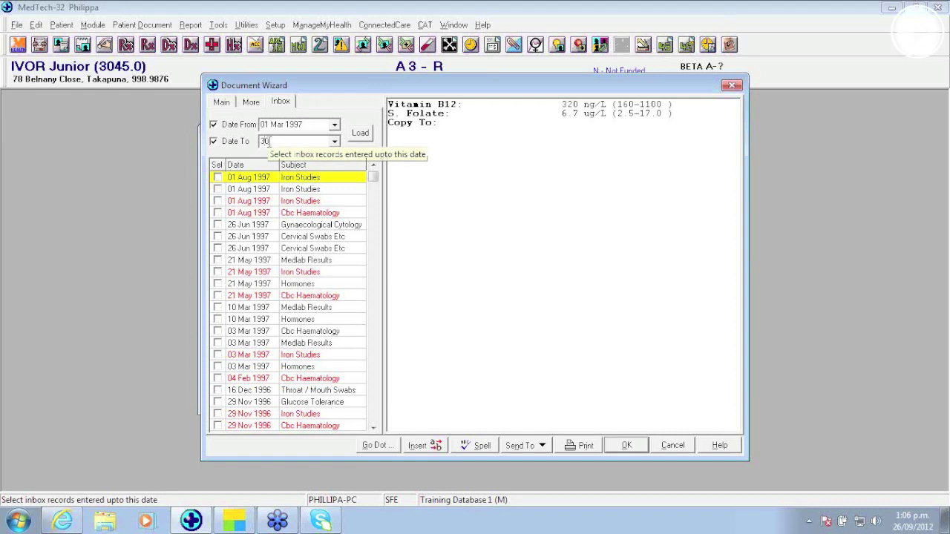
text(.05.97)
click(281, 127)
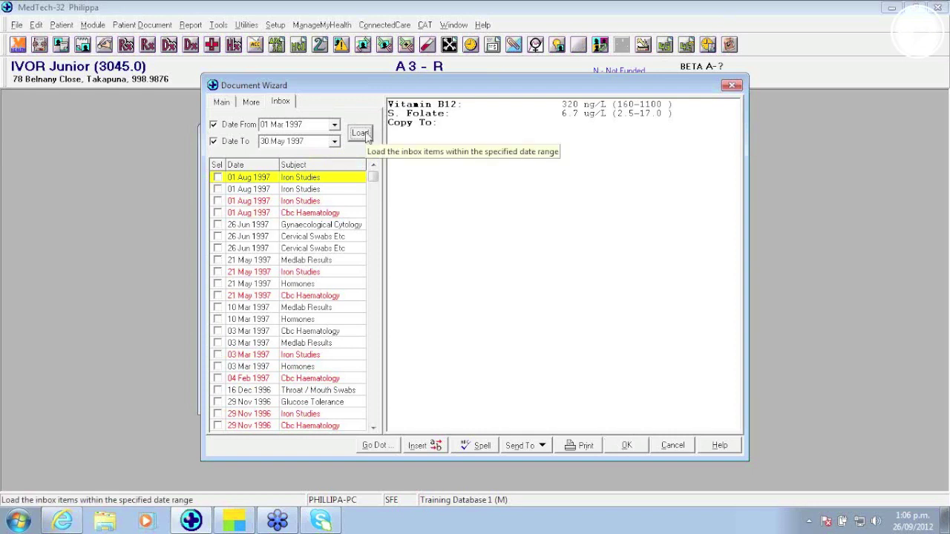
click(361, 134)
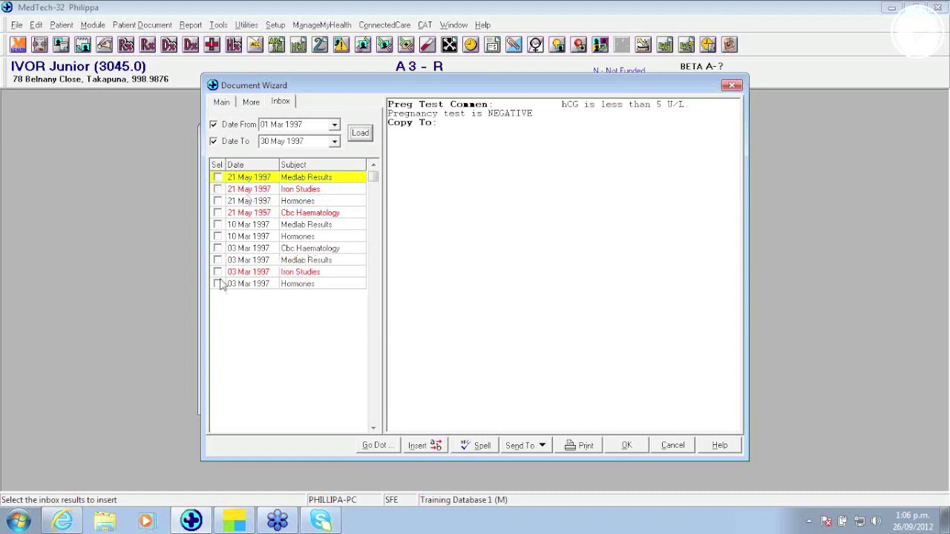
Step: Select and unselect all results, then tick the 21 May Cbc Haematology and 03 Mar Iron Studies rows
right_click(242, 191)
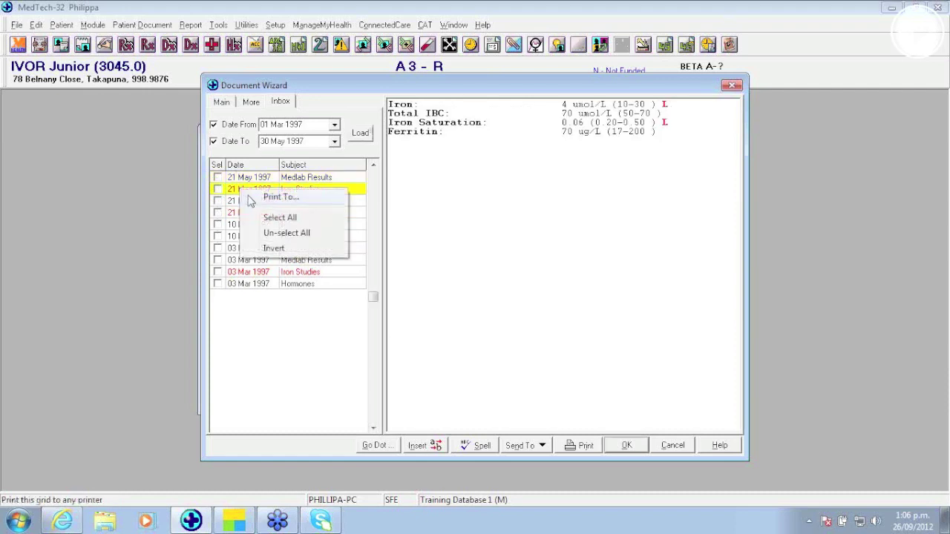
click(269, 219)
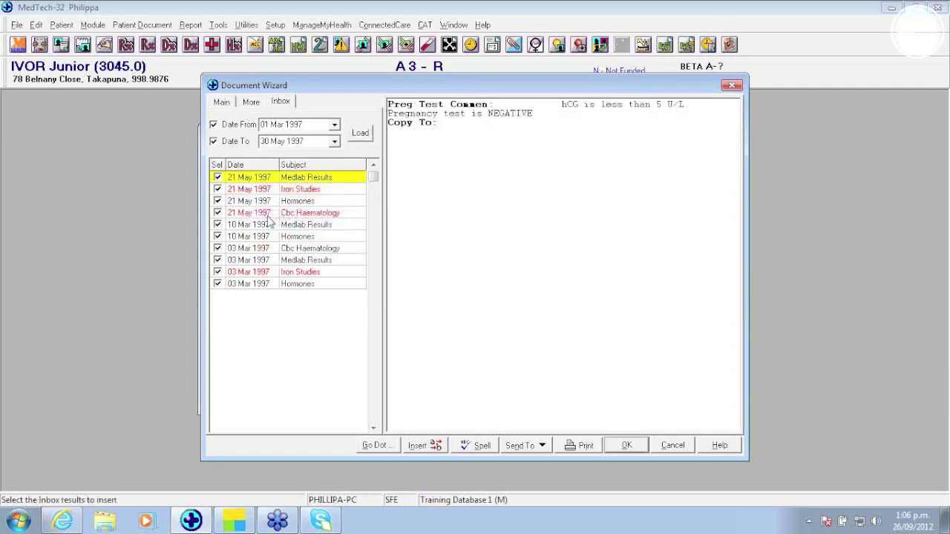
right_click(259, 204)
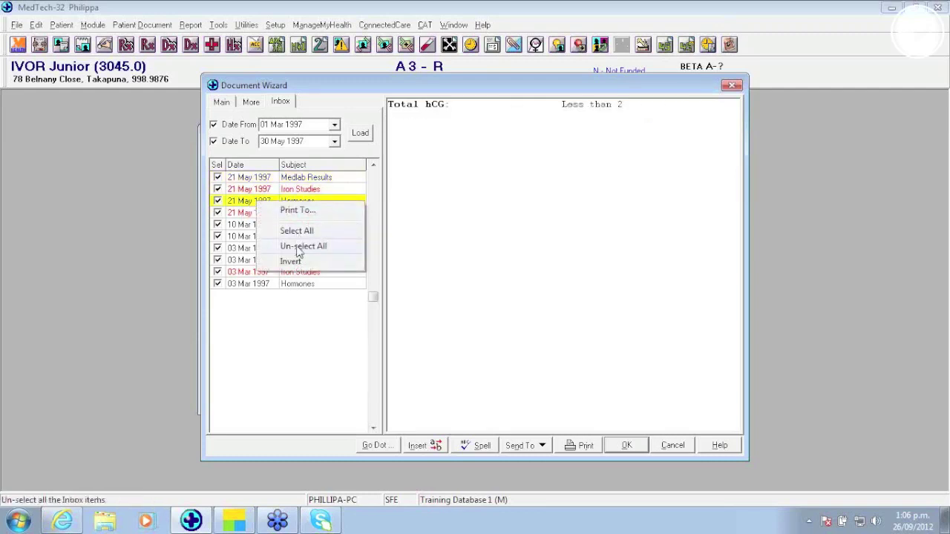
click(299, 249)
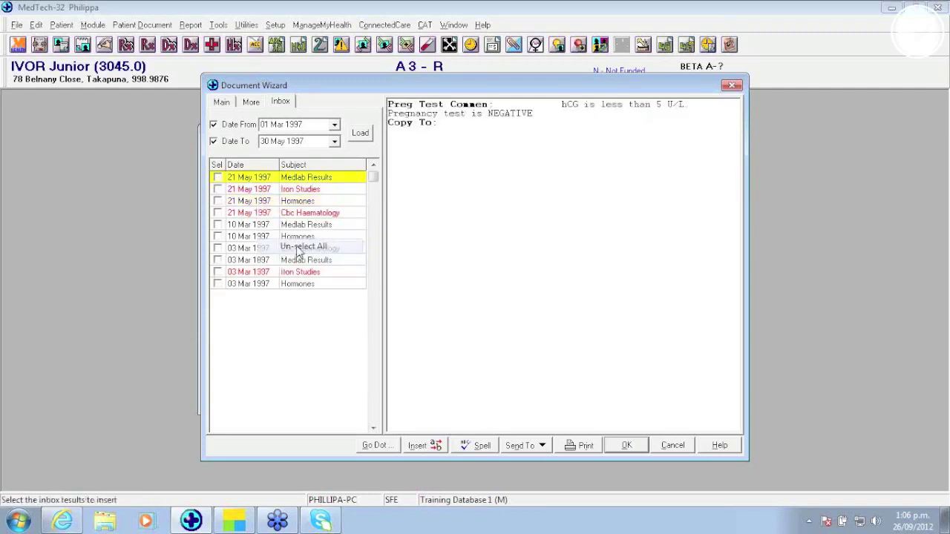
click(217, 213)
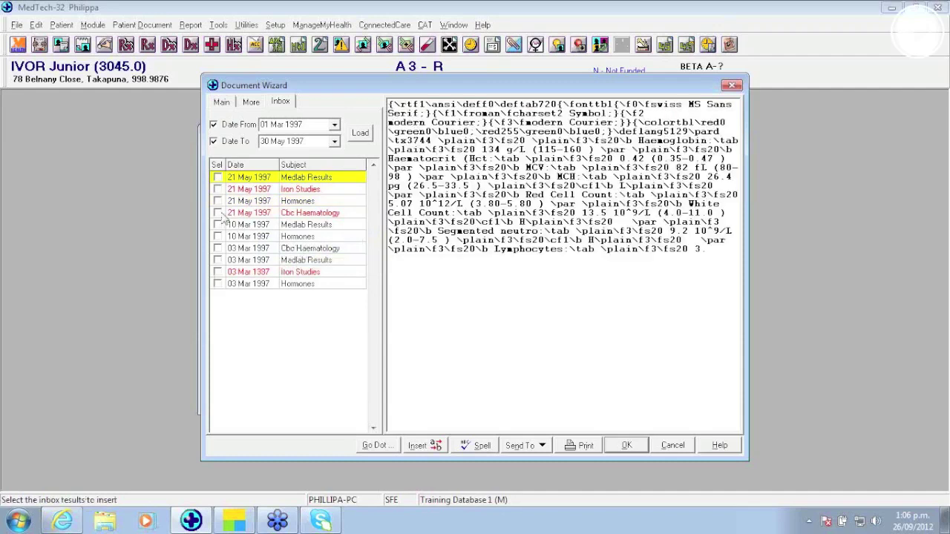
click(217, 272)
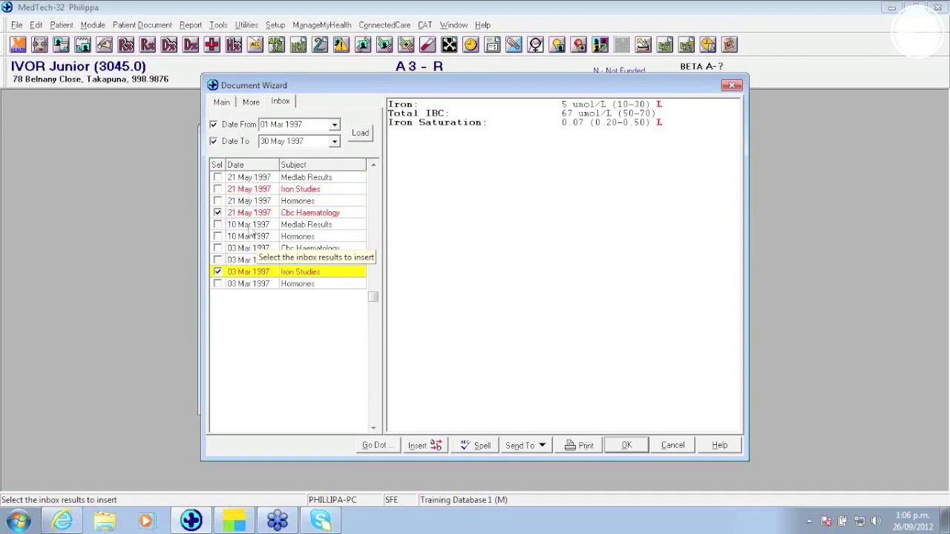
Step: Invert the ticked results, insert them into the referral letter, and return to the Main view
right_click(251, 226)
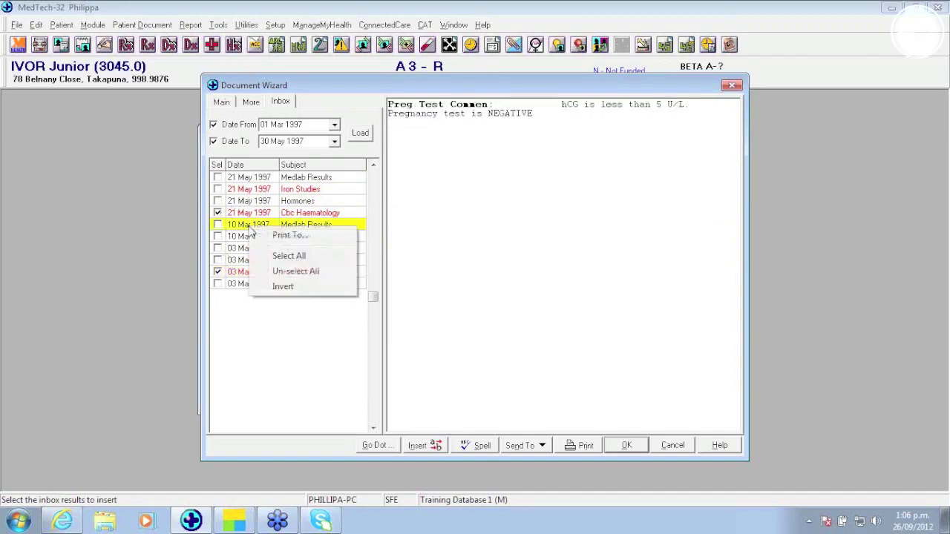
click(283, 287)
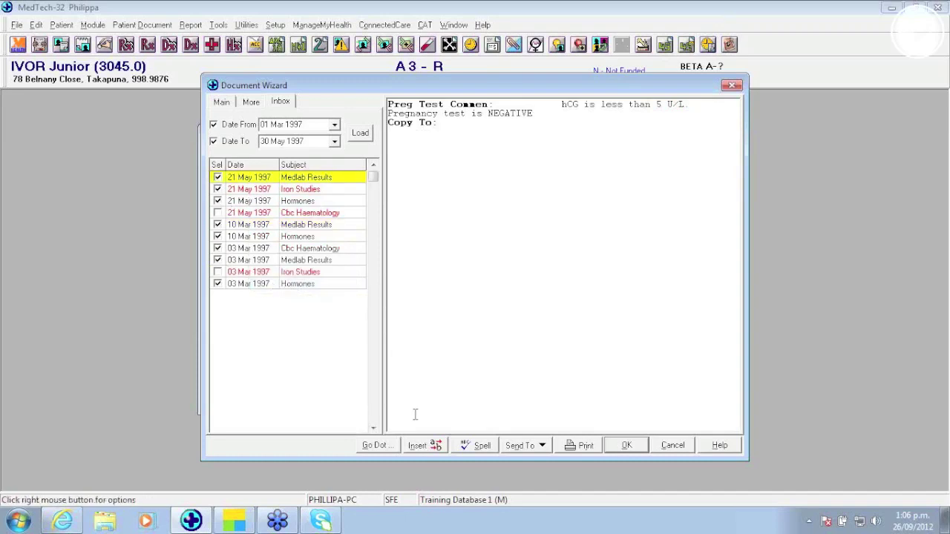
click(420, 446)
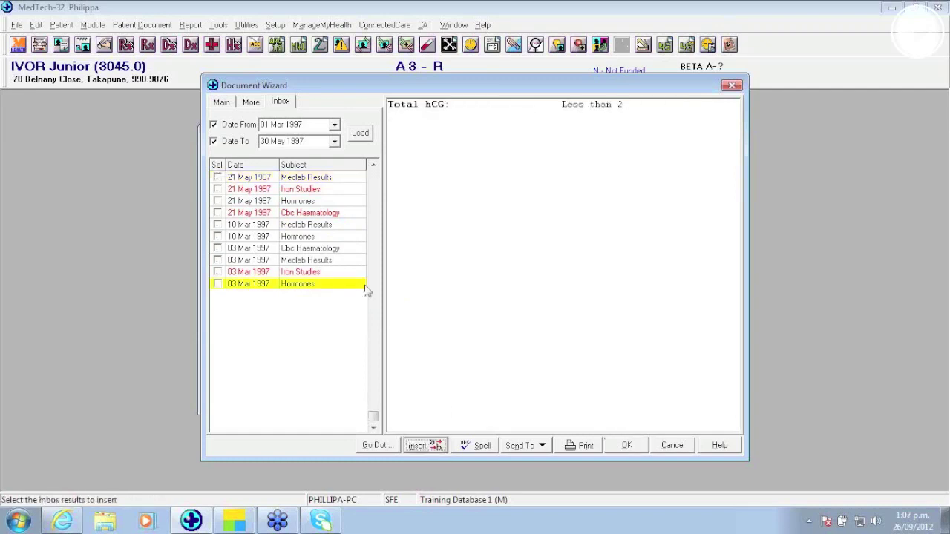
click(221, 103)
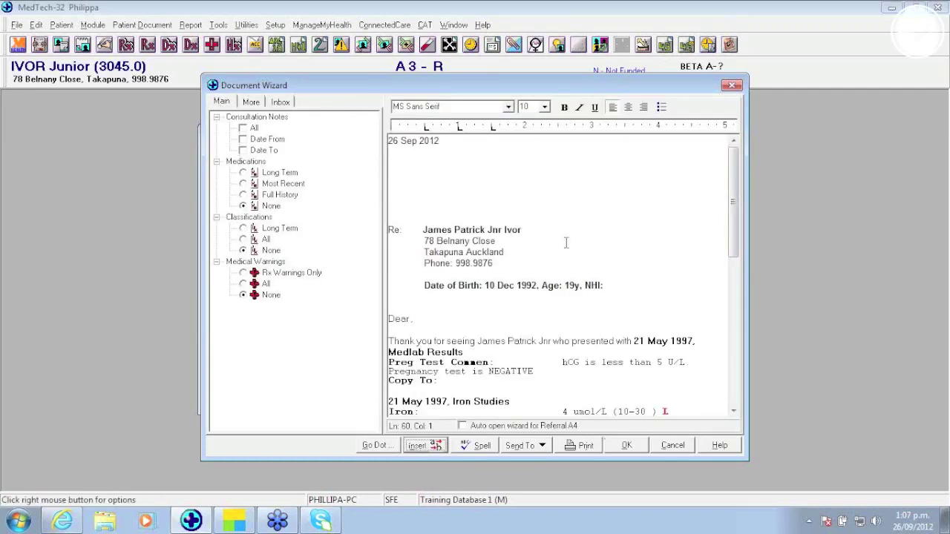
Step: Close the Document Wizard with OK and cancel the New Patient Document
click(639, 452)
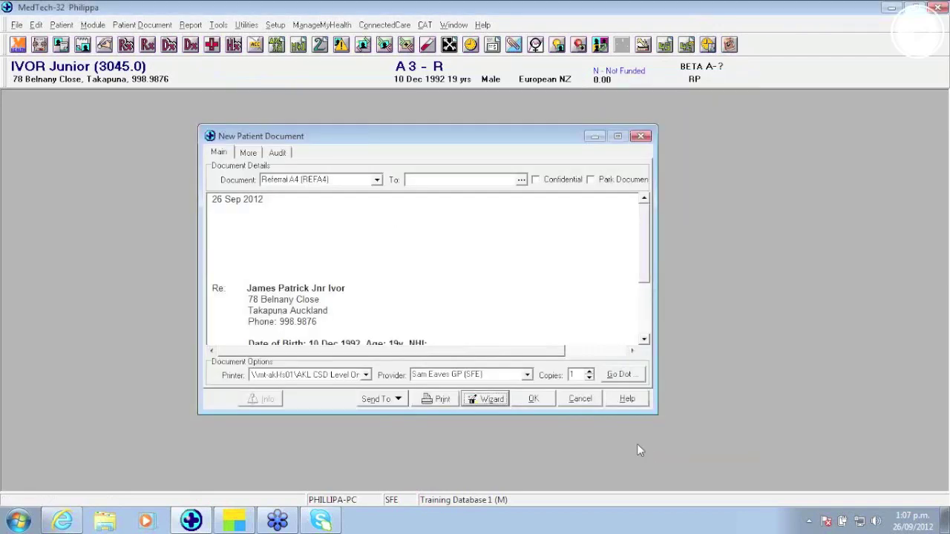
click(578, 400)
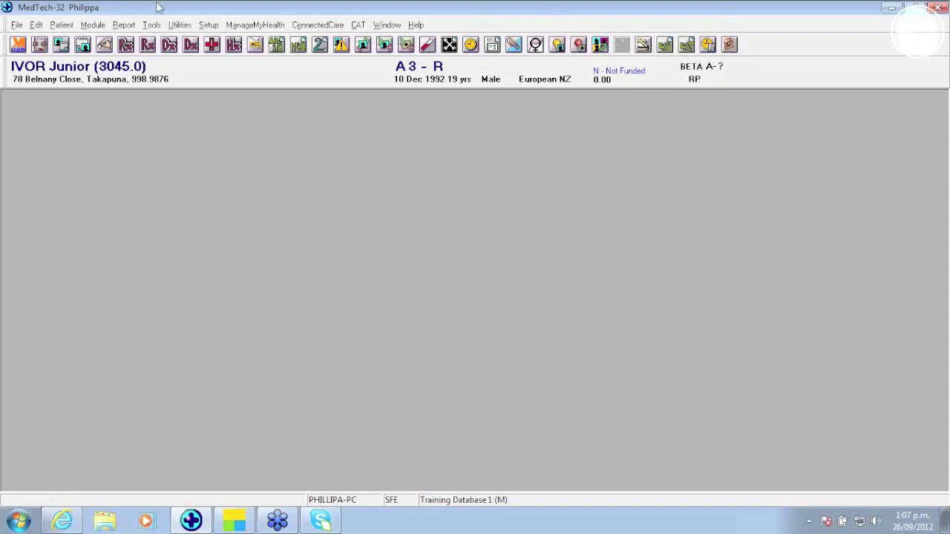
Step: Browse the Module list down to Inbox without choosing anything
click(94, 25)
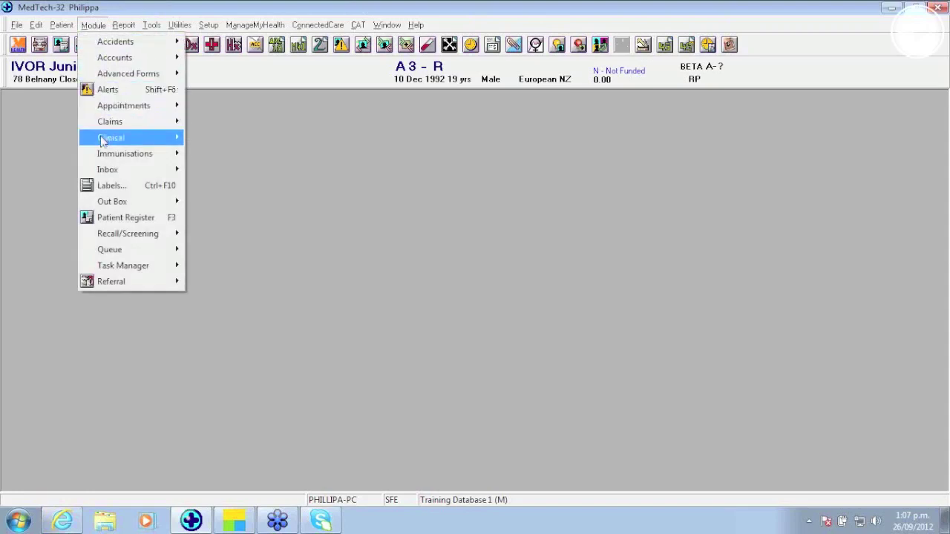
mouse_move(108, 172)
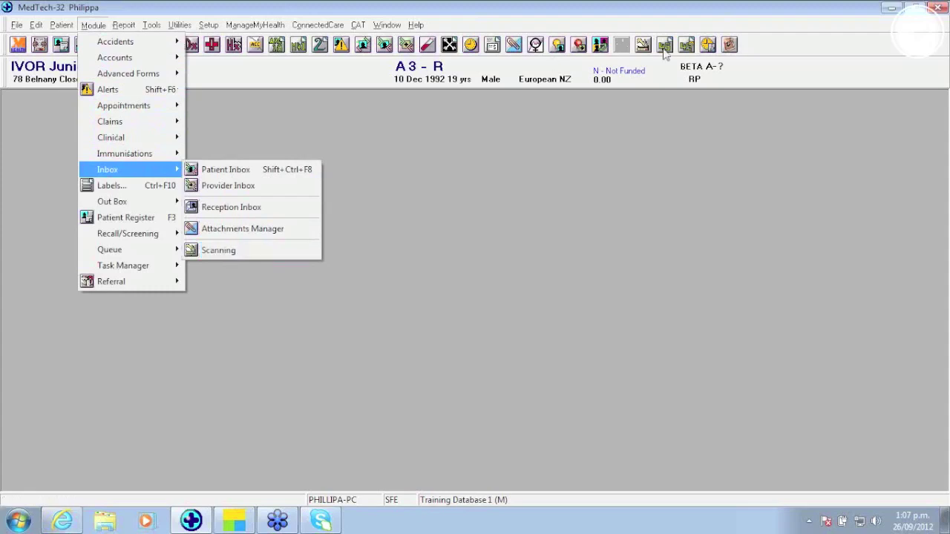
click(519, 111)
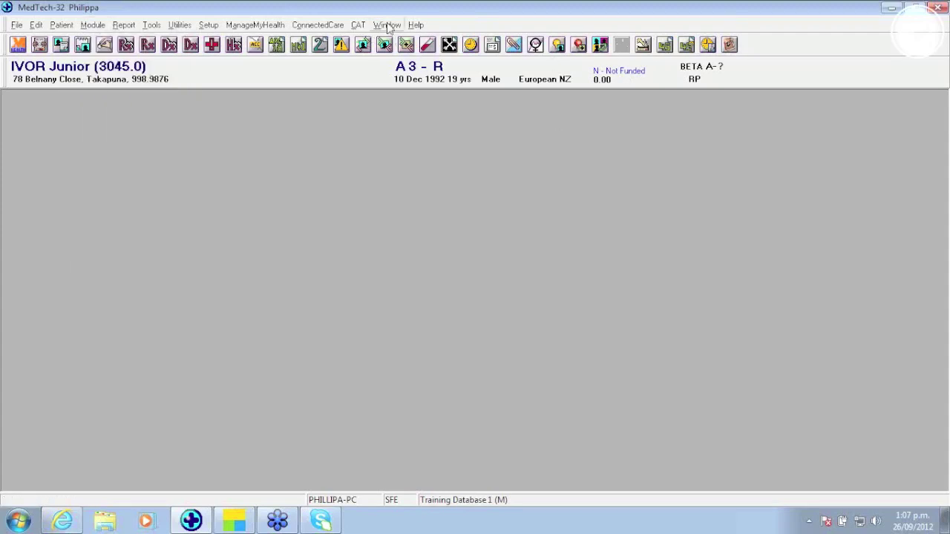
Step: In Tool Bar Setup, move Patient Accidents up two places and save the layout
click(387, 25)
mouse_move(397, 56)
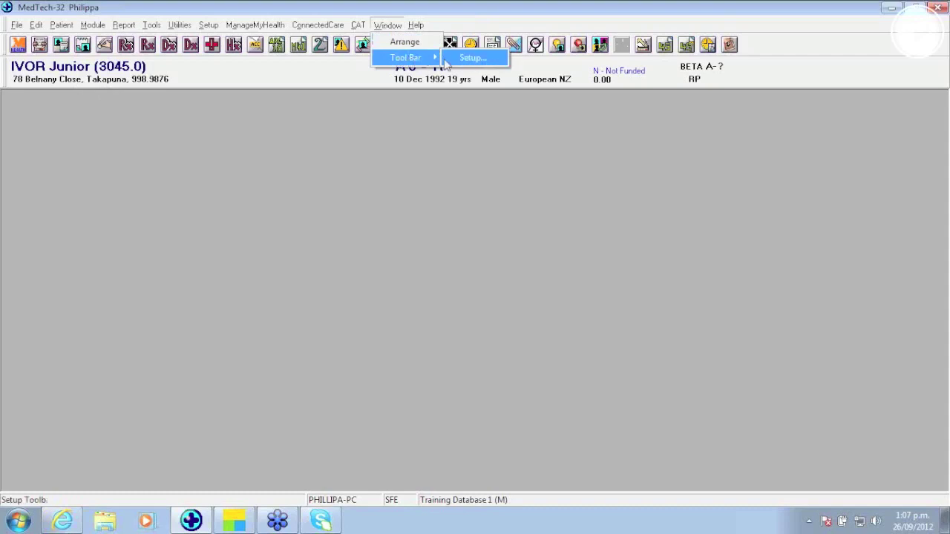
click(468, 60)
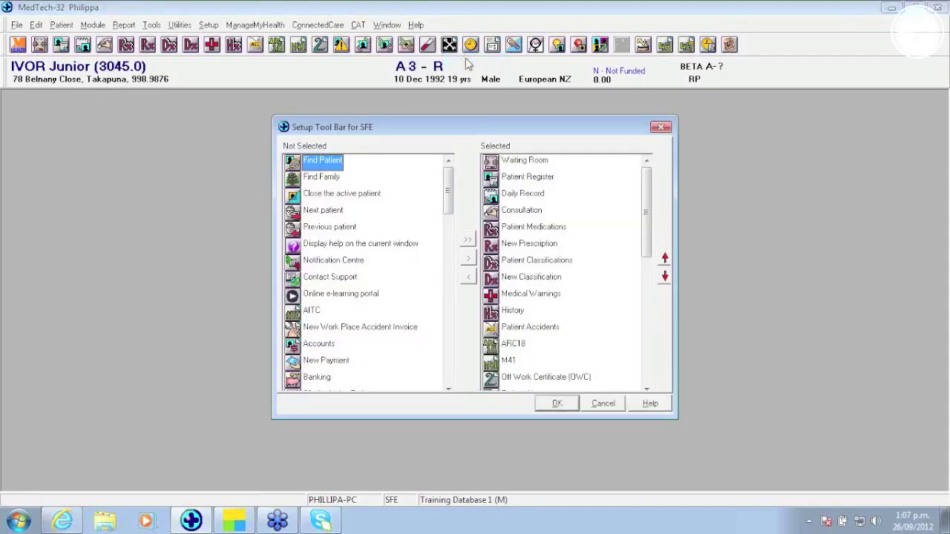
click(314, 213)
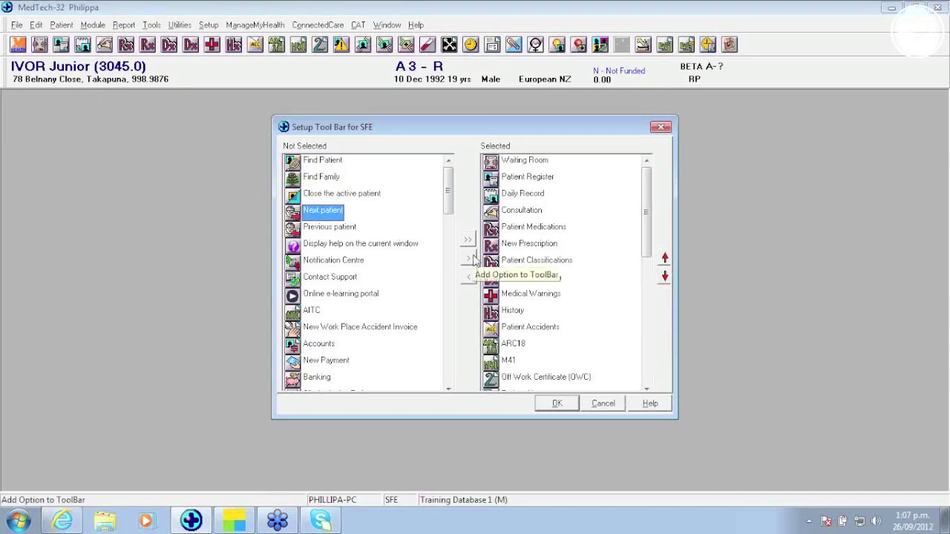
click(514, 330)
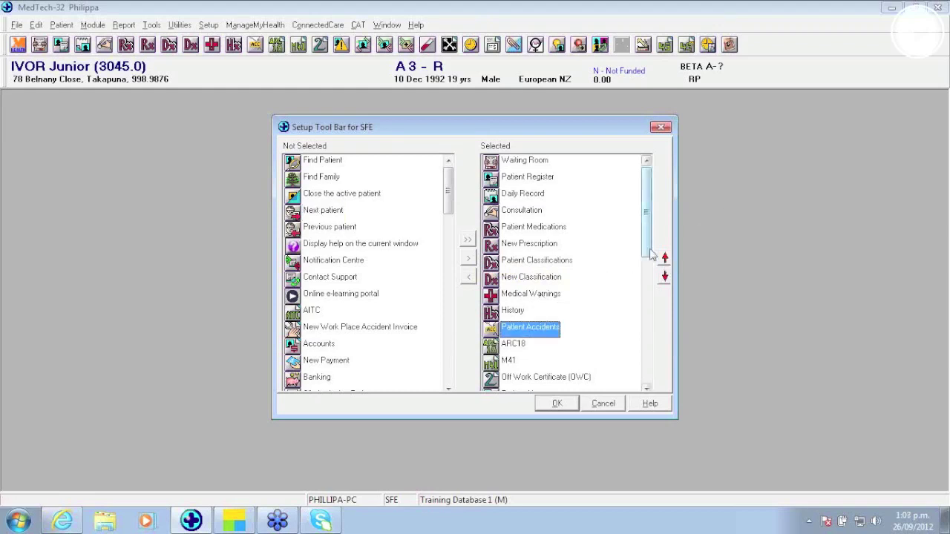
click(665, 257)
click(666, 257)
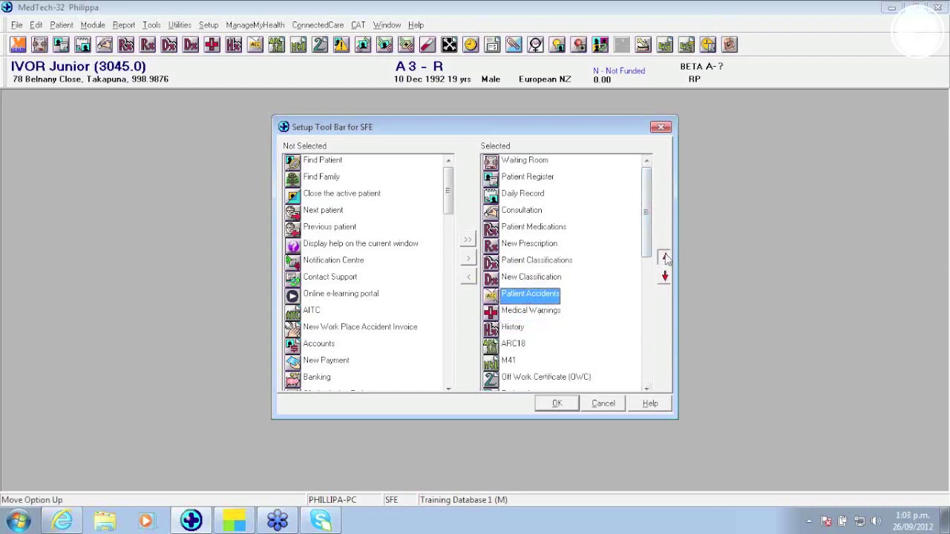
click(647, 388)
click(572, 406)
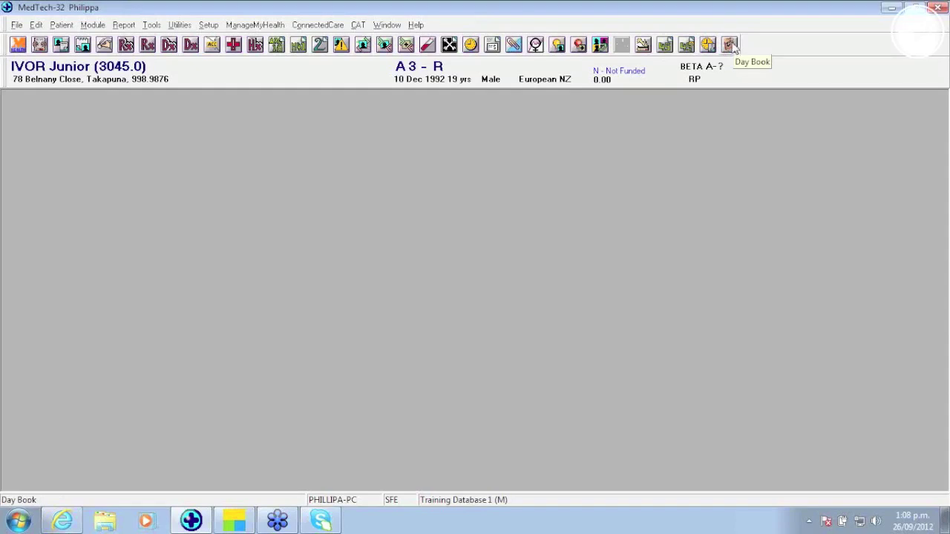
click(731, 45)
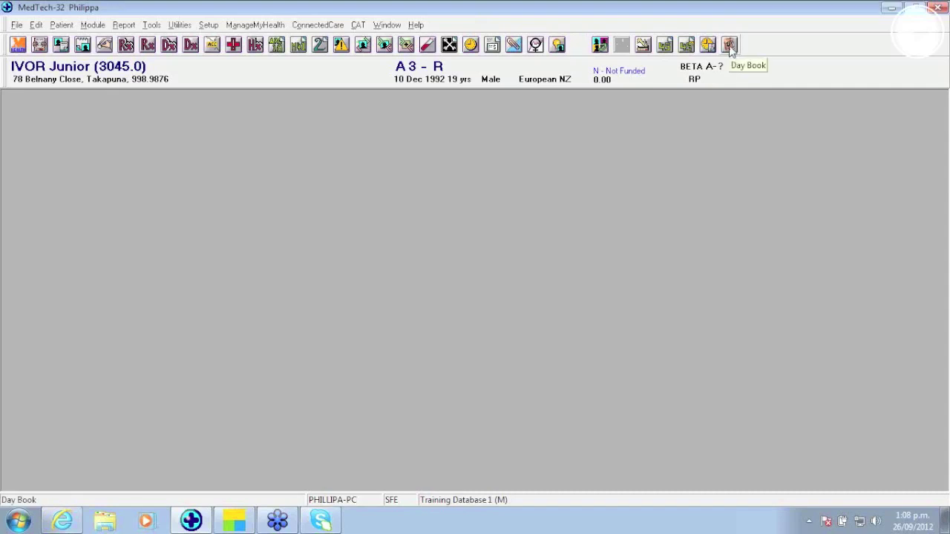
click(122, 26)
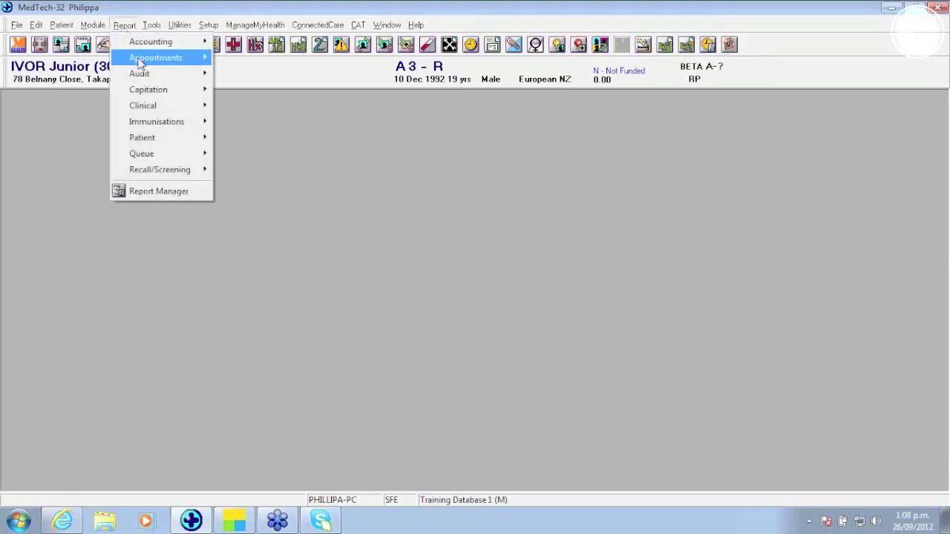
mouse_move(141, 55)
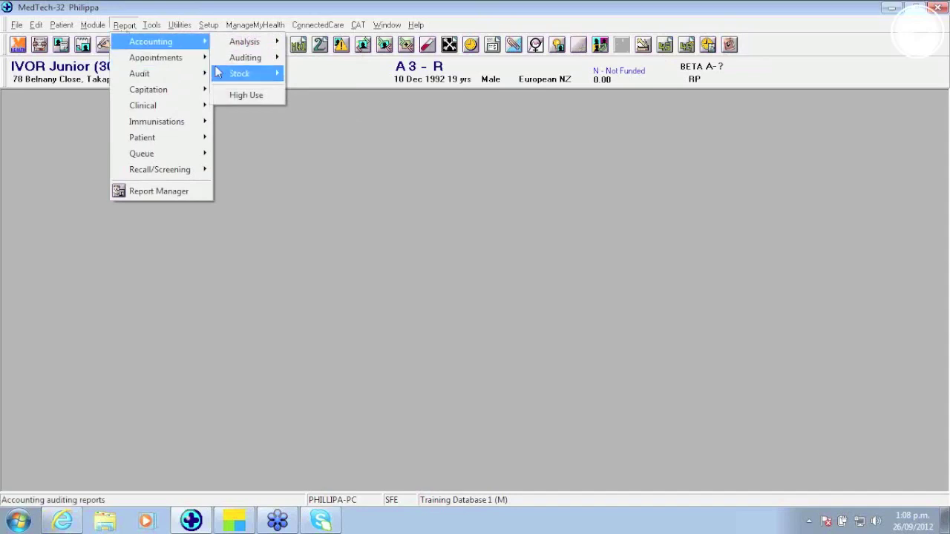
mouse_move(254, 60)
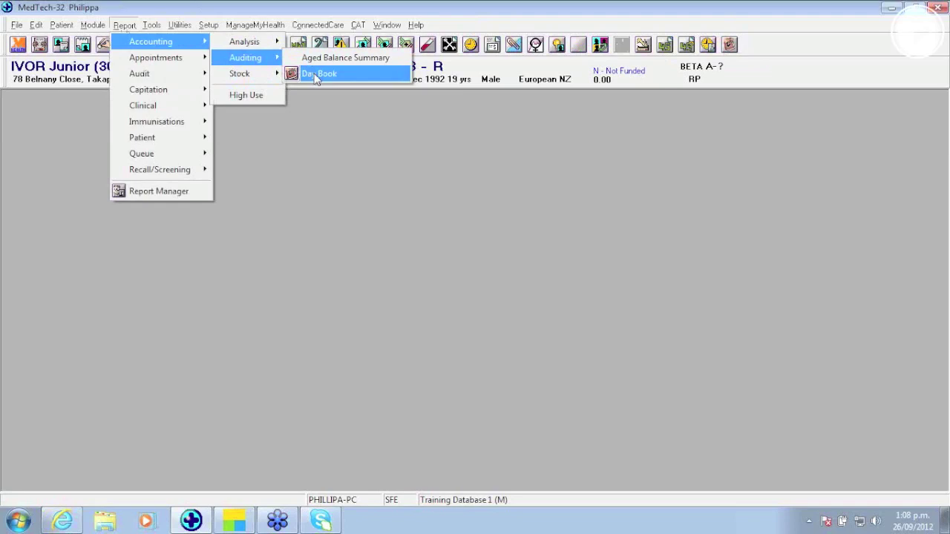
key(Escape)
click(396, 159)
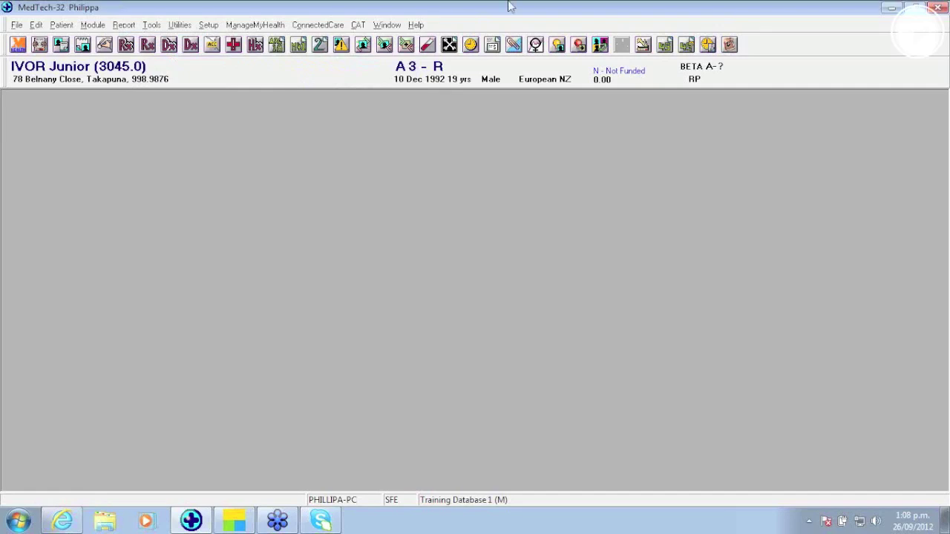
click(415, 25)
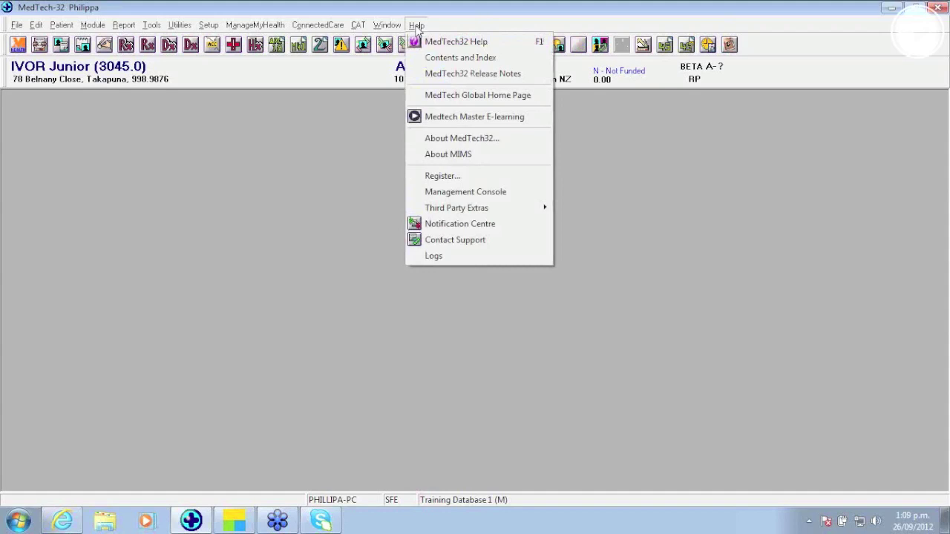
click(460, 240)
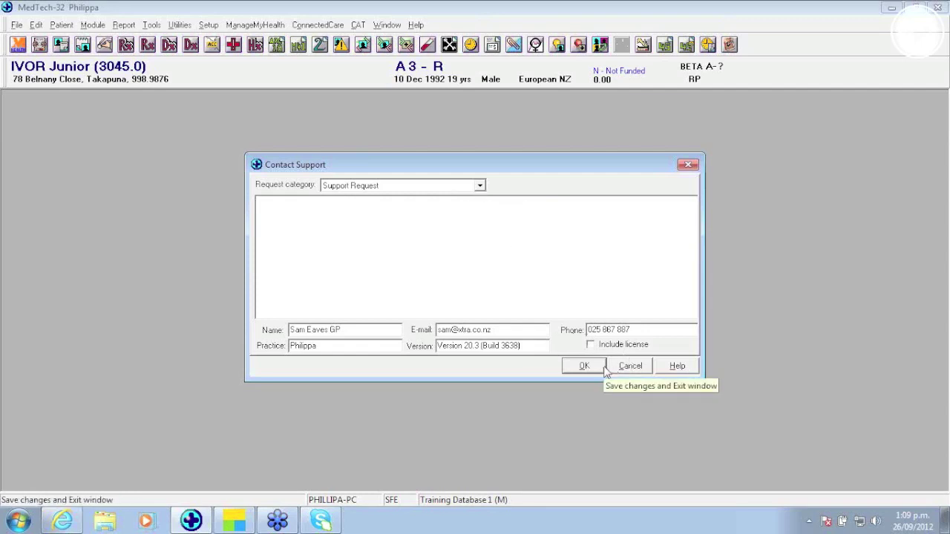
click(479, 185)
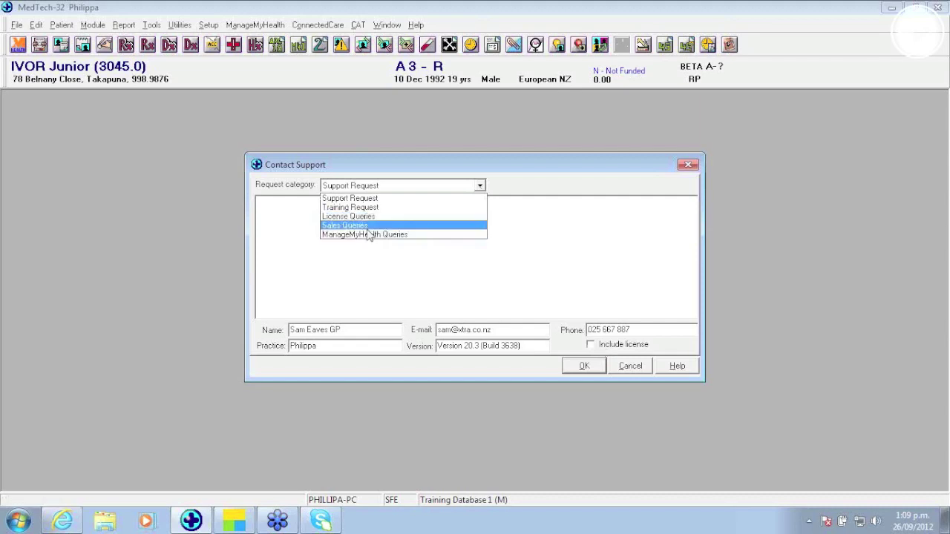
click(630, 365)
click(630, 365)
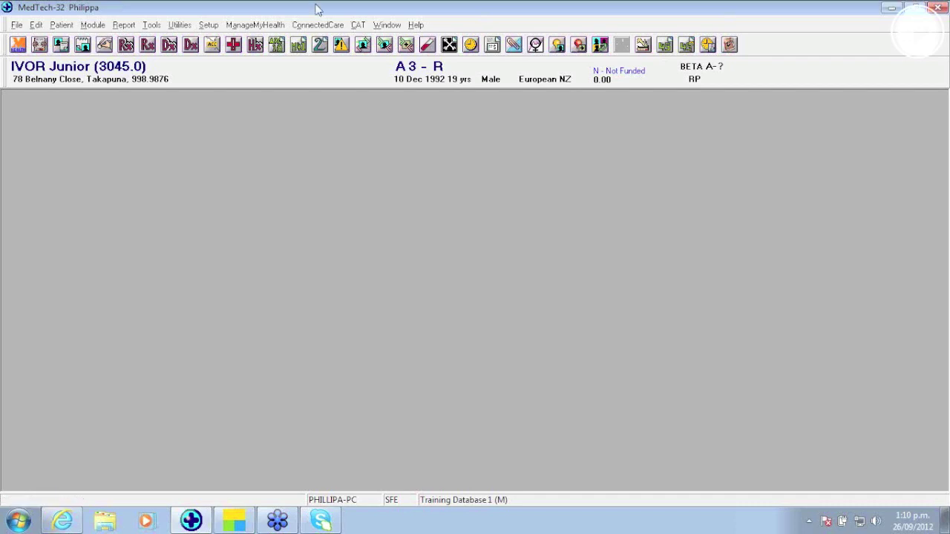
Step: Open the Attachments Manager from the Inbox module and start a new linked file
click(96, 26)
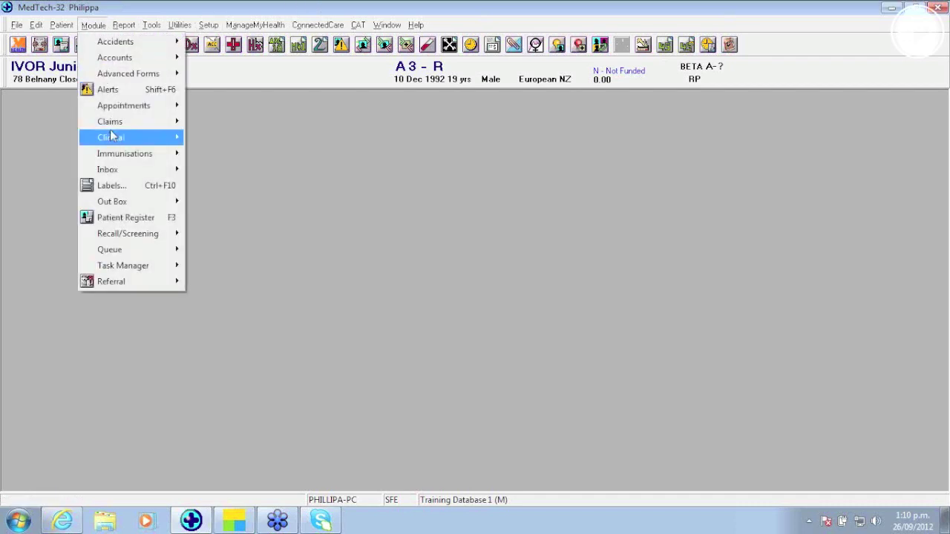
mouse_move(115, 171)
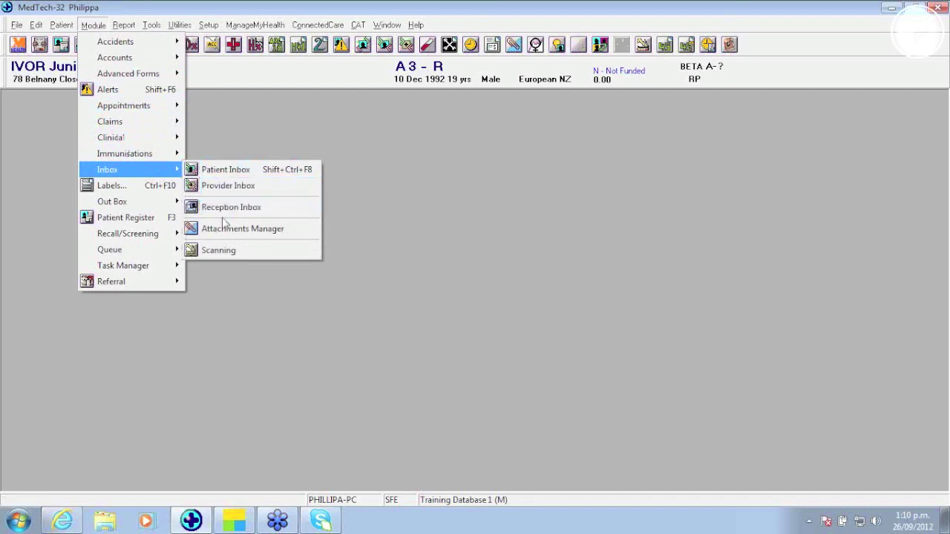
click(223, 229)
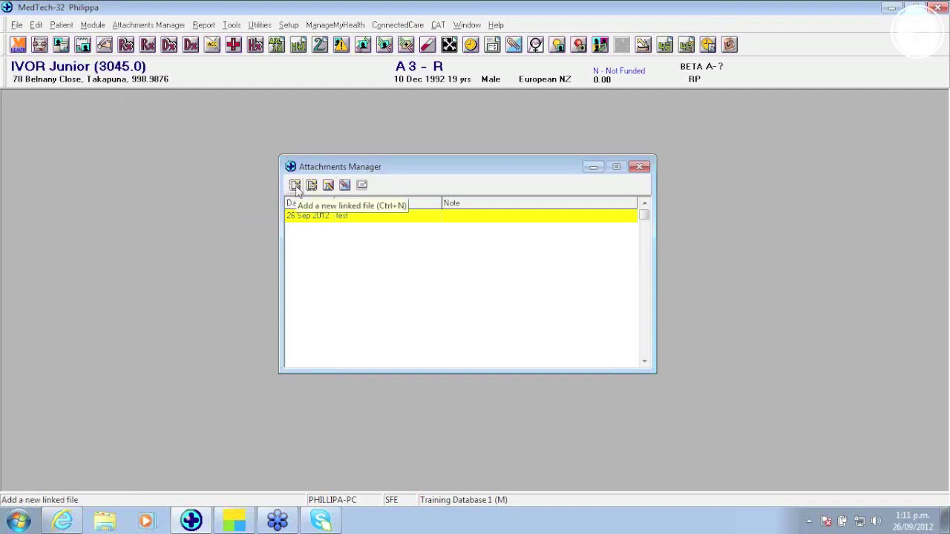
click(294, 185)
drag(618, 238, 637, 239)
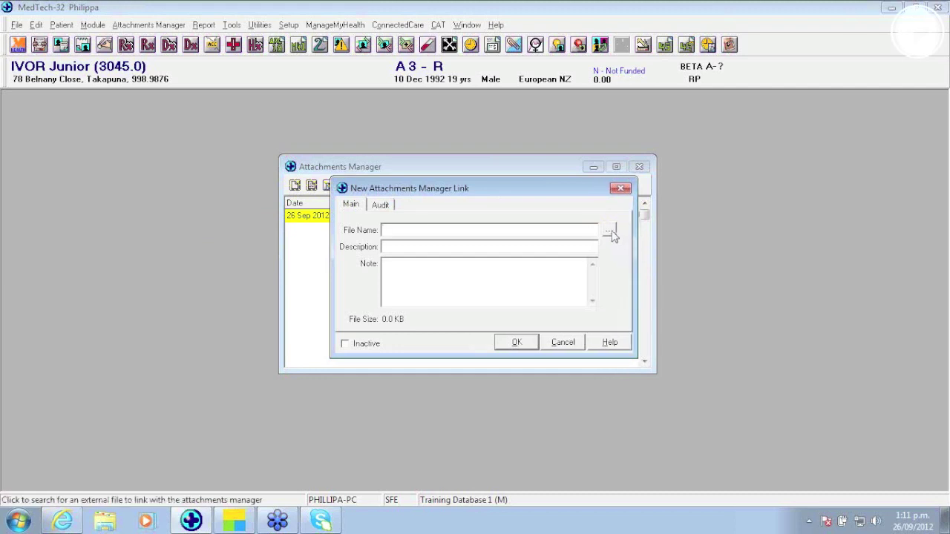
Step: Browse through Users and the home folder to My Pictures and choose Desert.jpg
click(610, 232)
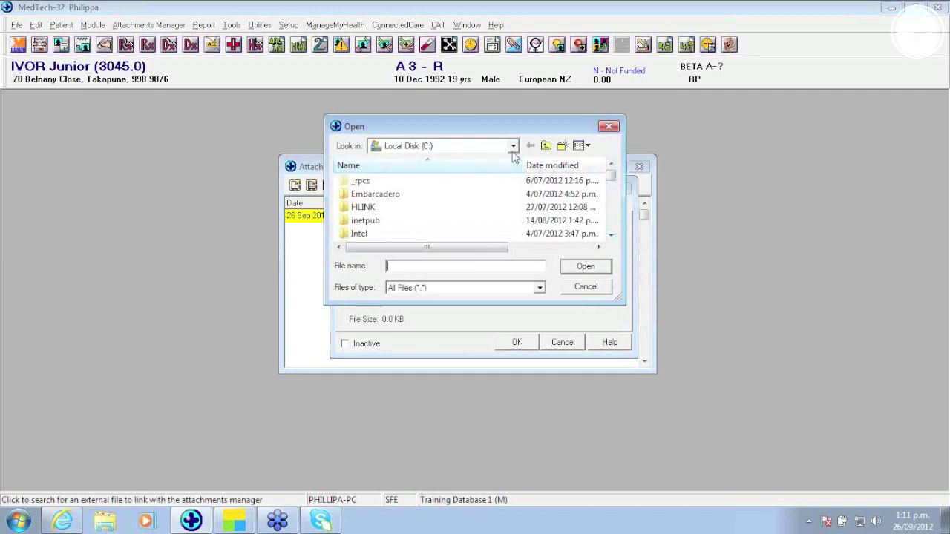
click(611, 235)
click(611, 235)
click(611, 235)
click(611, 235)
click(611, 234)
double_click(361, 208)
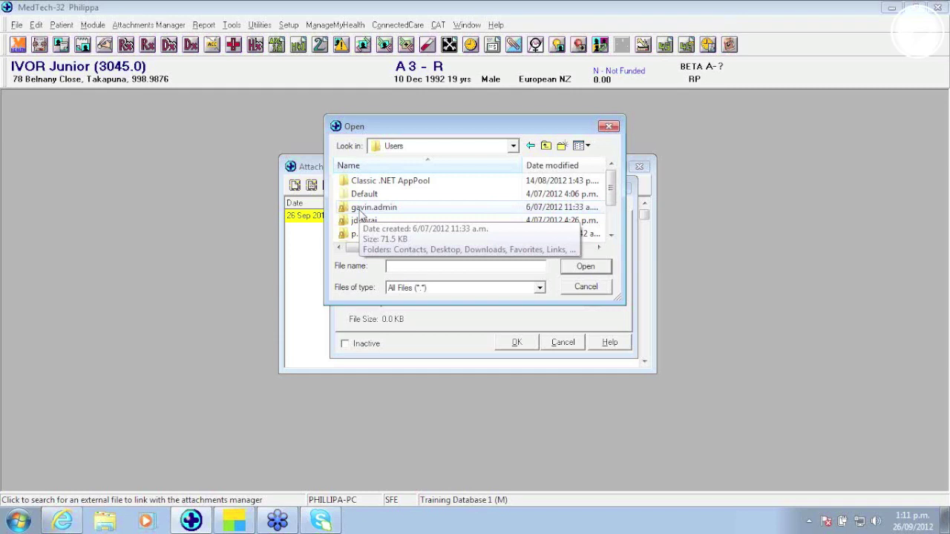
double_click(353, 234)
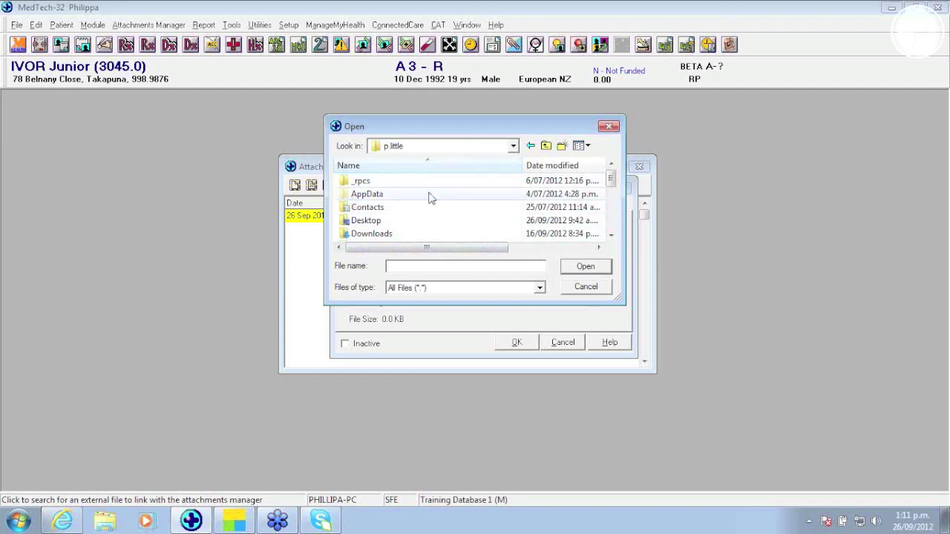
click(612, 236)
click(612, 236)
click(612, 236)
click(613, 236)
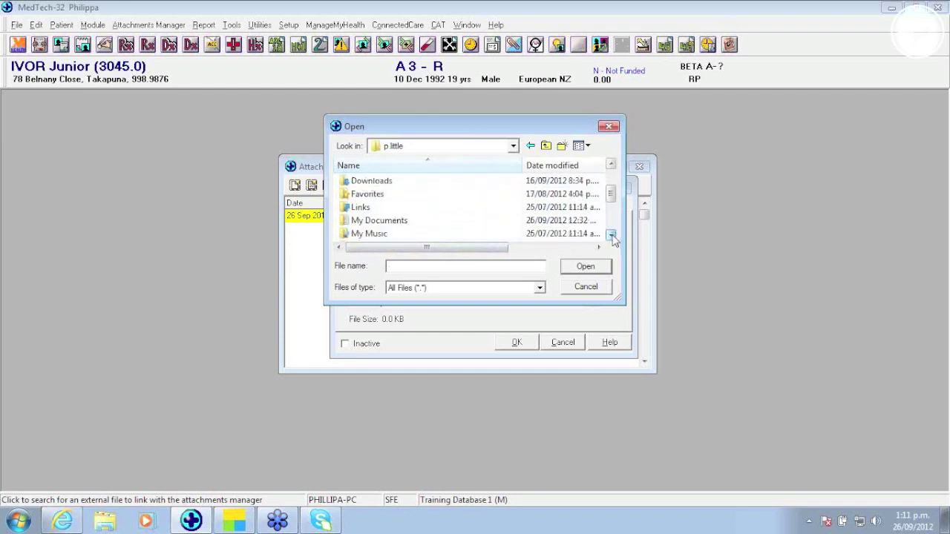
double_click(415, 222)
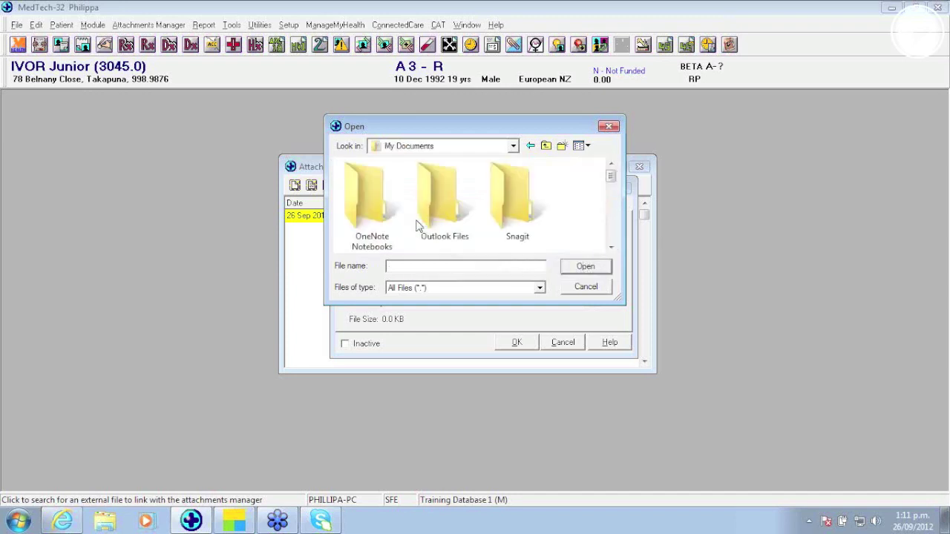
click(611, 247)
click(611, 247)
click(611, 247)
click(611, 247)
click(611, 247)
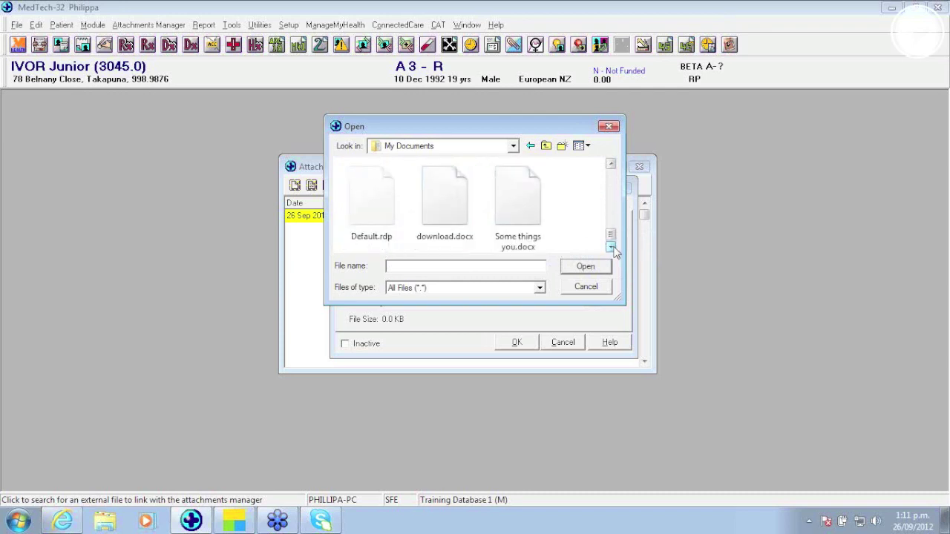
click(548, 146)
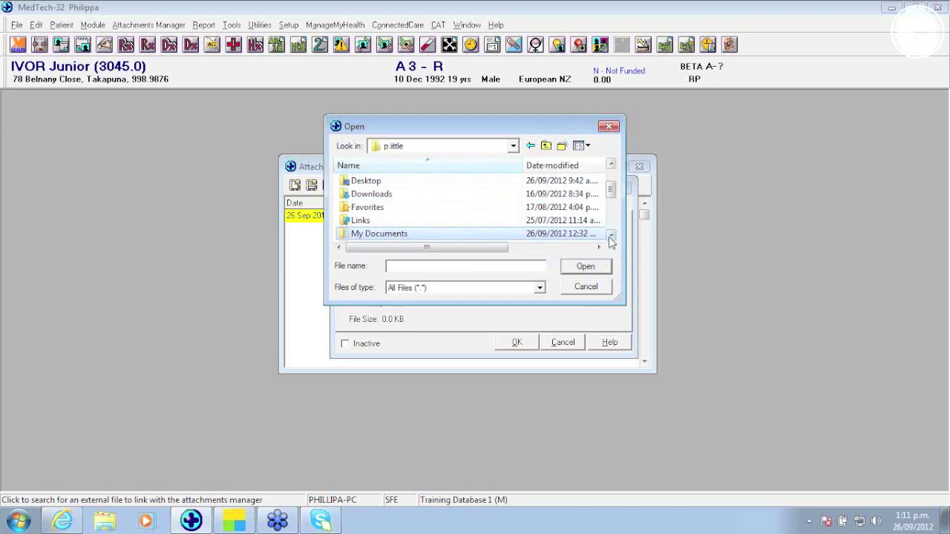
click(611, 237)
click(610, 236)
click(611, 237)
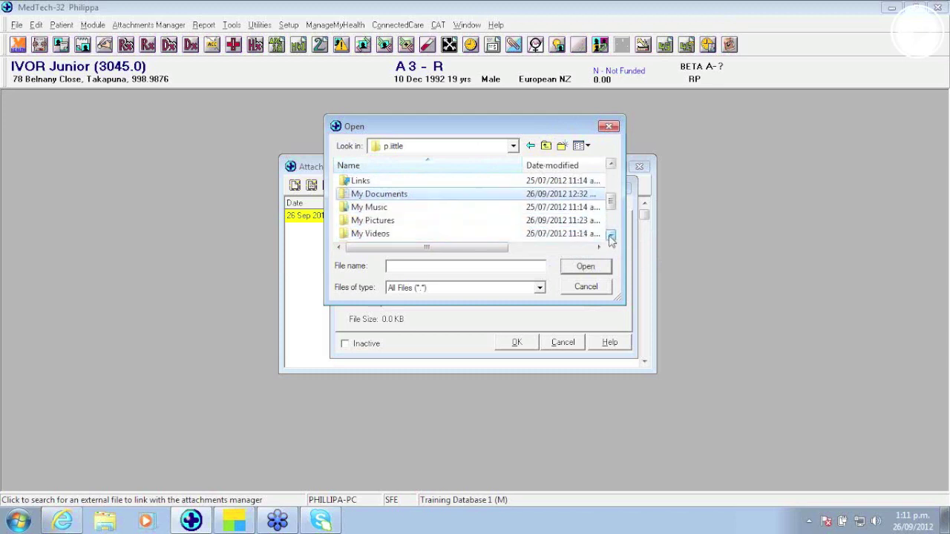
double_click(375, 220)
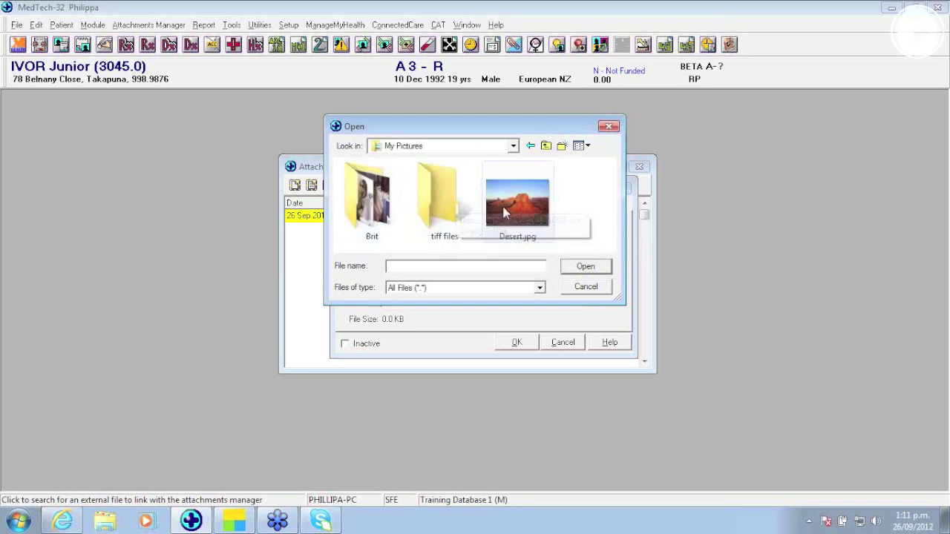
click(525, 202)
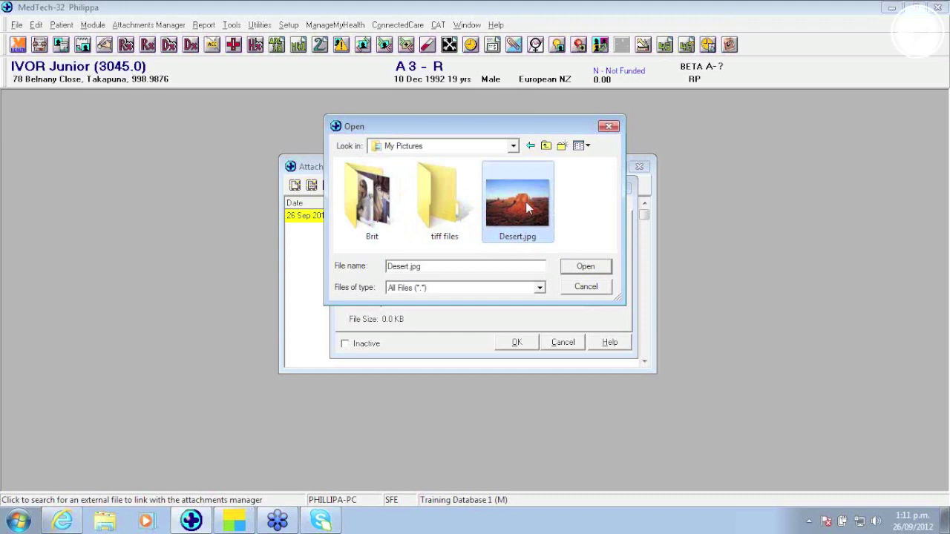
click(585, 267)
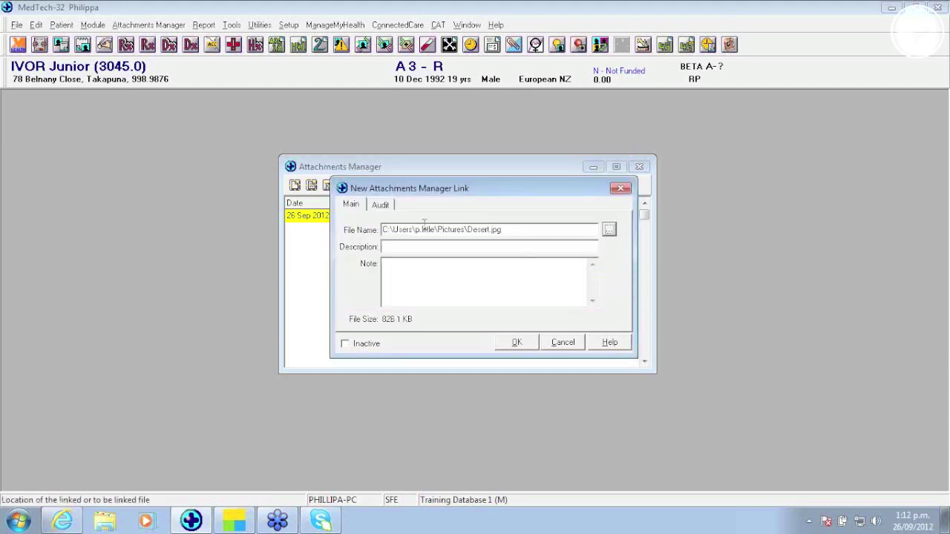
Step: Give the link the description 'test2' and save the attachment
click(404, 245)
text(tes)
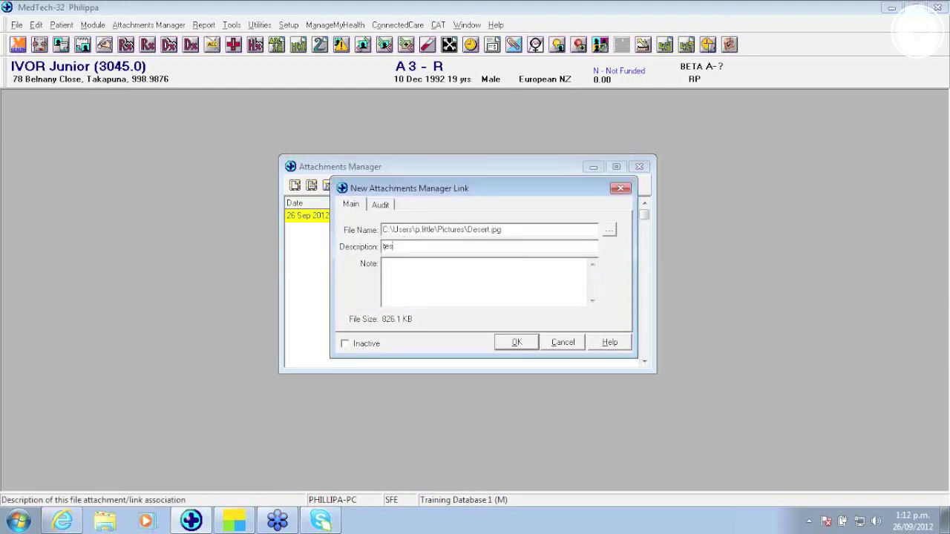
text(t2)
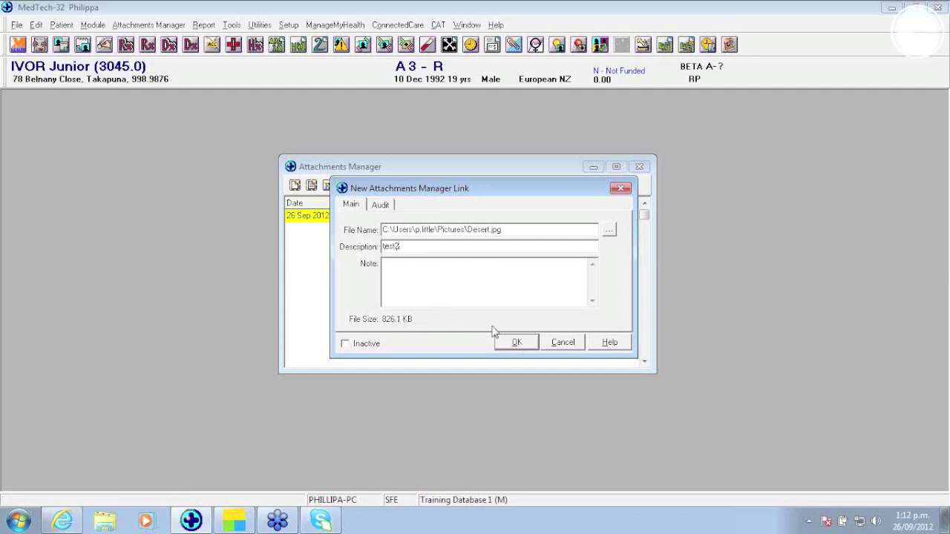
click(515, 342)
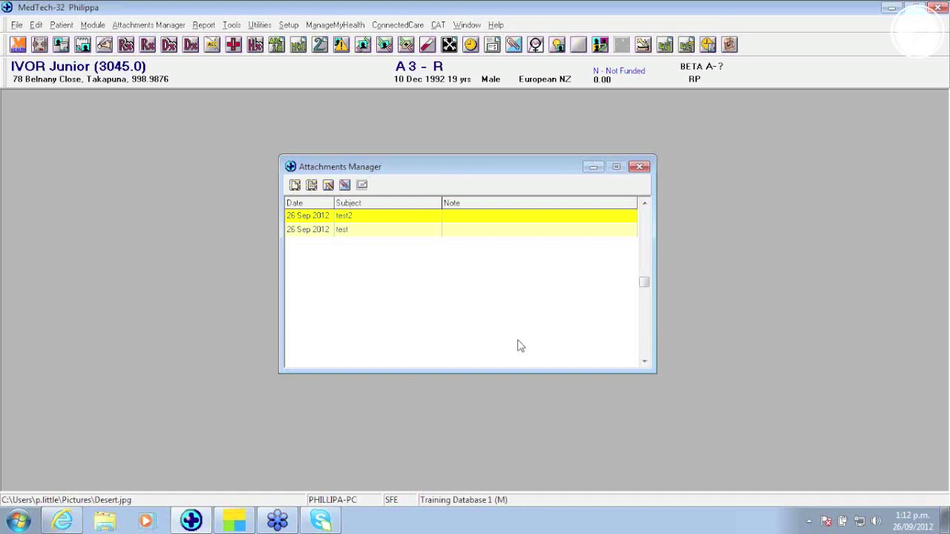
Step: View the test2 attachment's picture, then close the viewer and the Attachments Manager
double_click(354, 218)
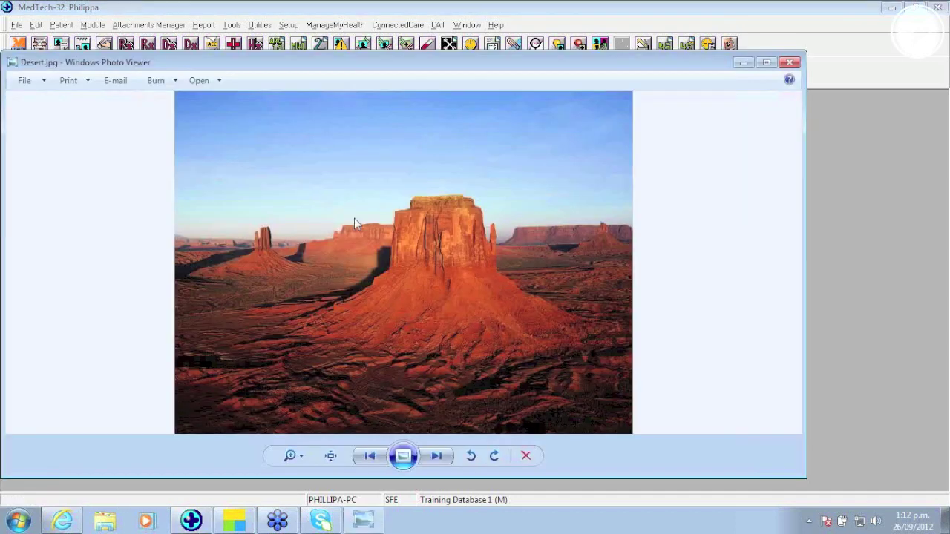
click(791, 64)
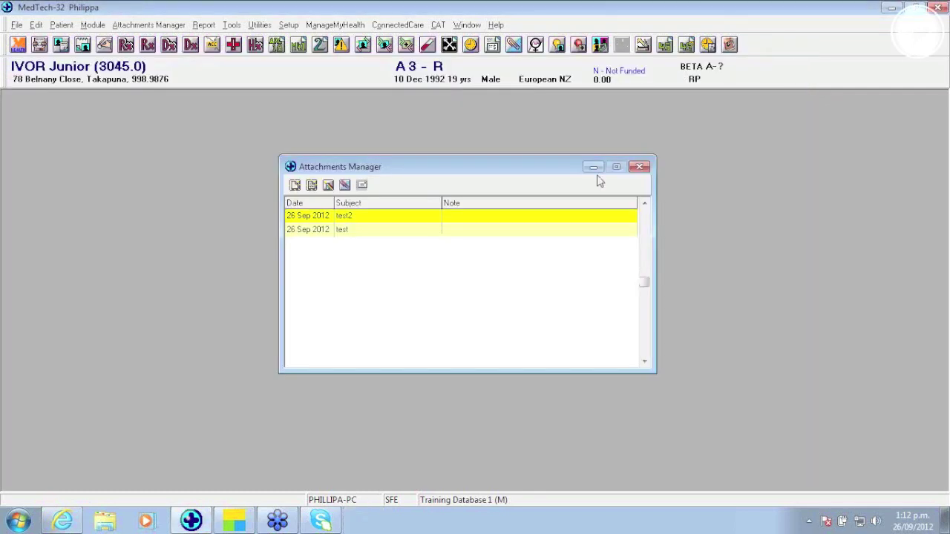
click(640, 166)
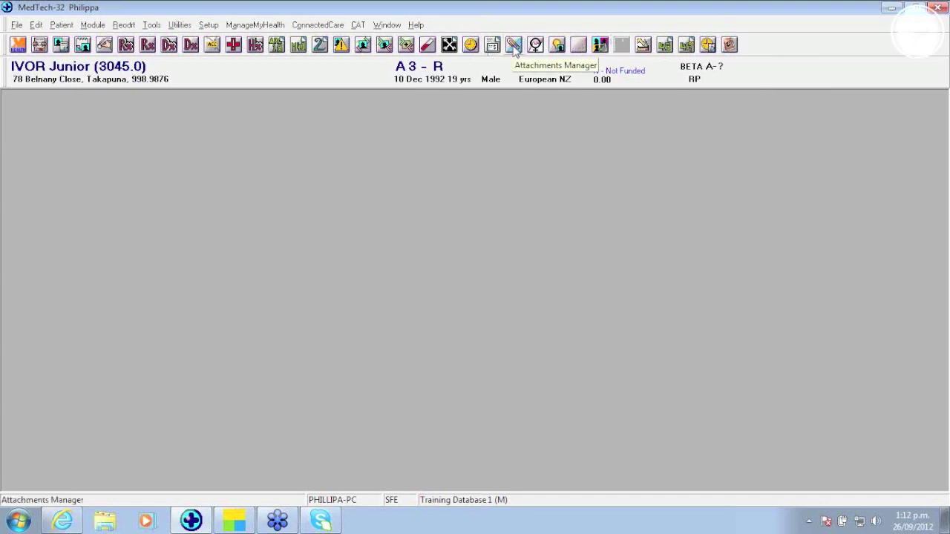
Step: From the daily record's Inbox, reopen the attachments list and close it again
click(514, 46)
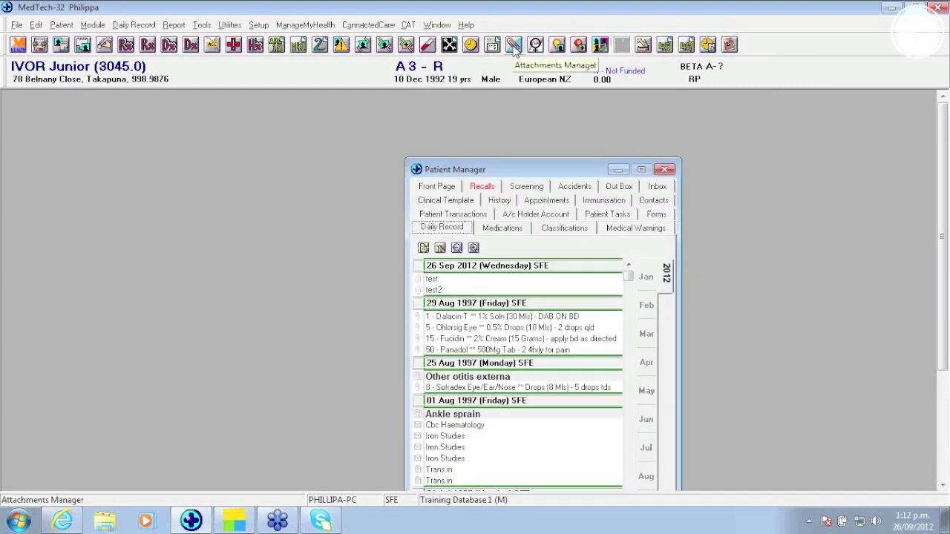
click(657, 186)
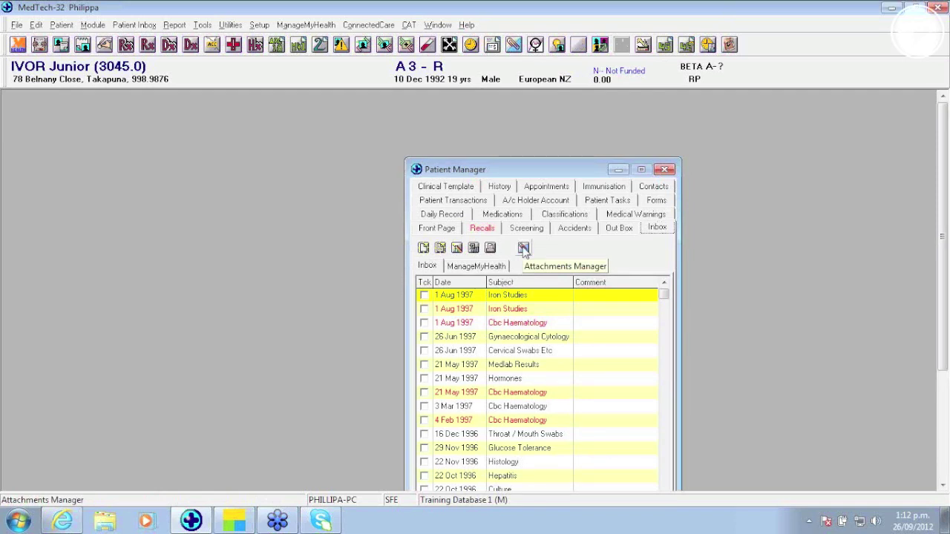
click(524, 248)
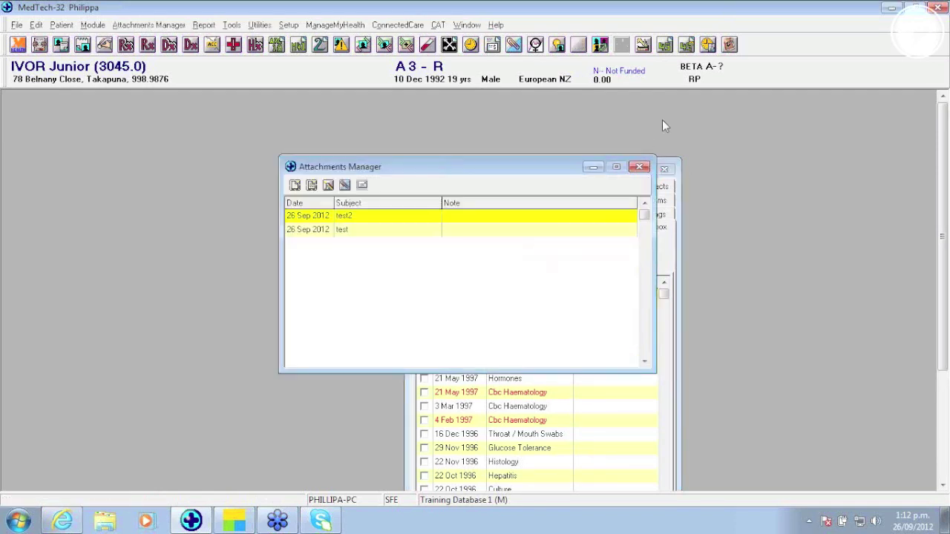
click(639, 166)
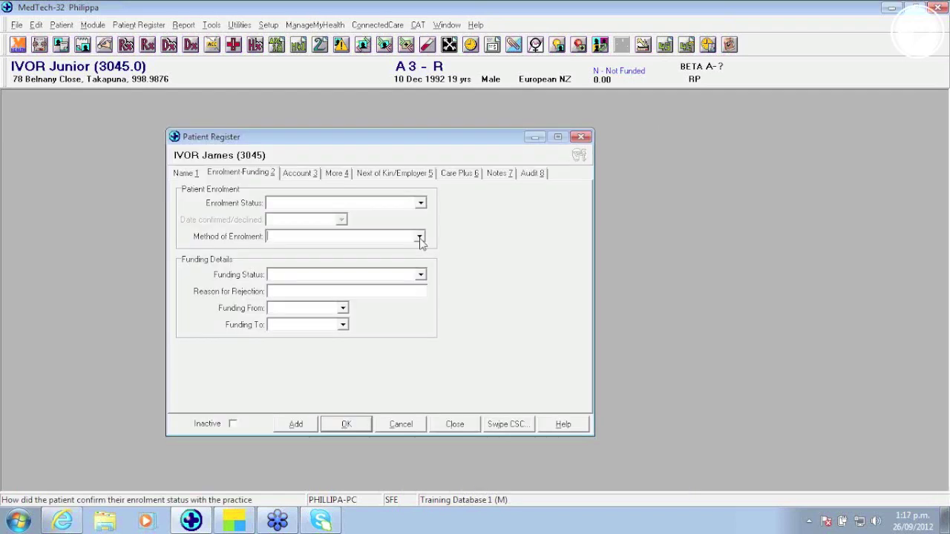
Step: Close the Patient Register dialog
click(456, 423)
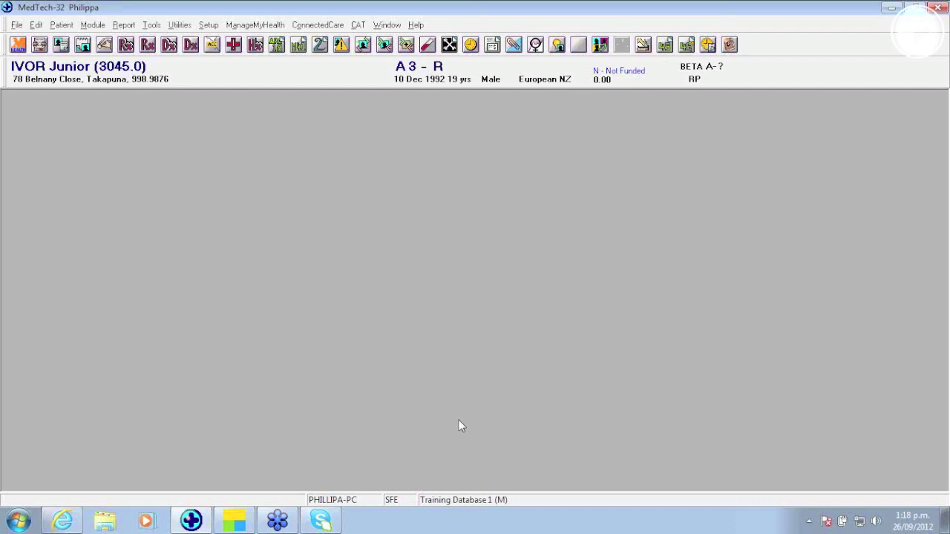
key(ctrl+i)
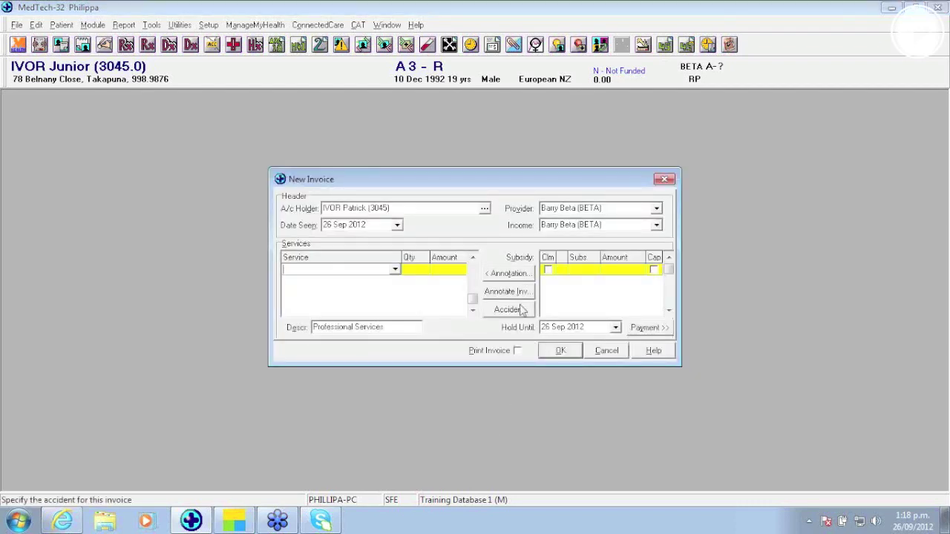
click(510, 275)
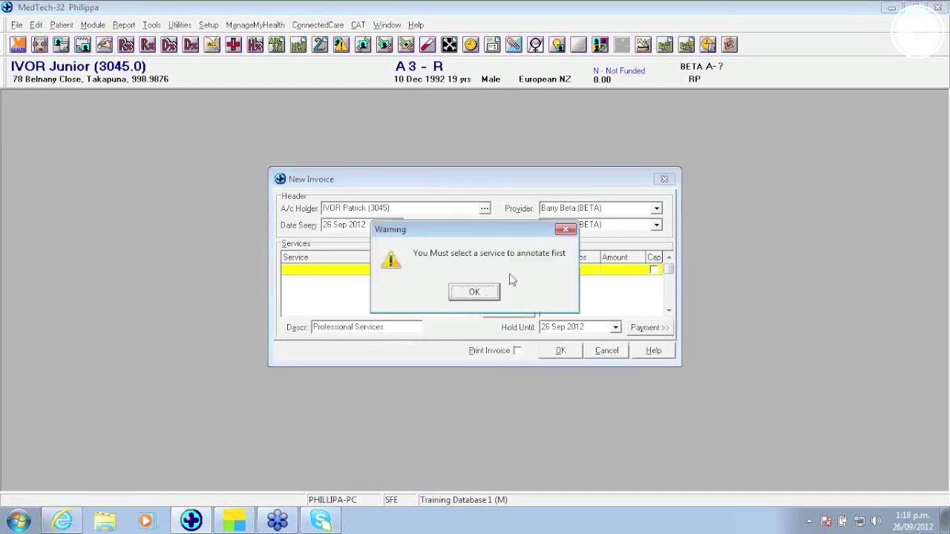
click(472, 292)
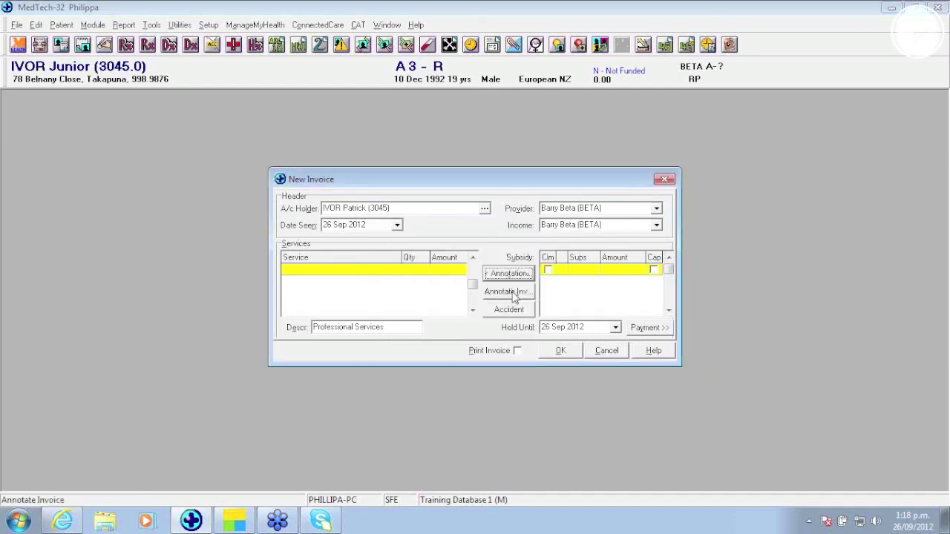
click(513, 292)
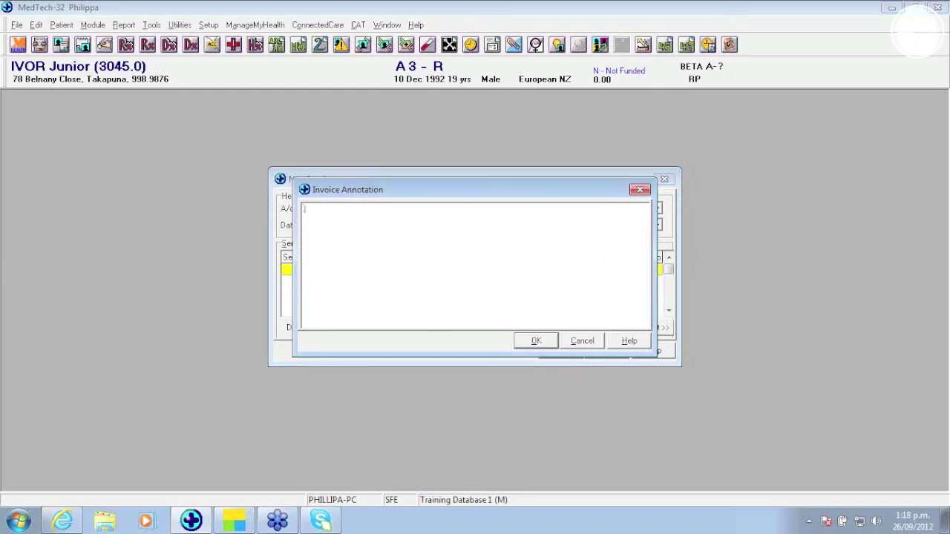
text(to)
key(F3)
click(582, 346)
click(605, 351)
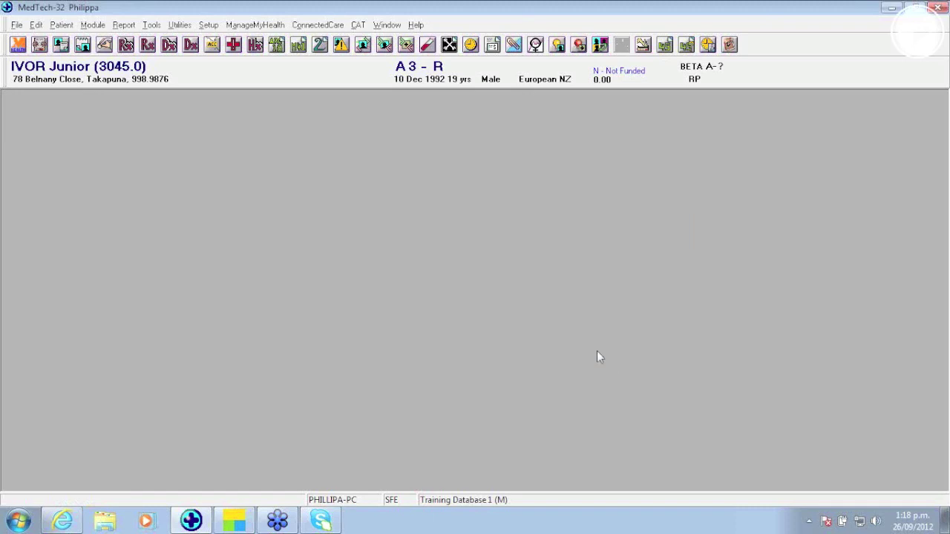
Step: In a Referral A4 document, expand .lc to Long Consultation and .bn to the back examination sentence
key(Down)
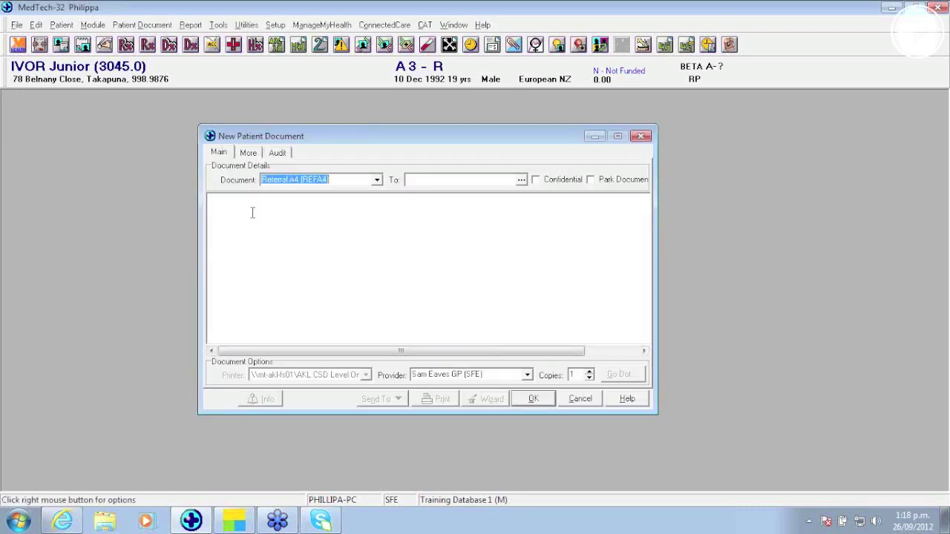
click(261, 220)
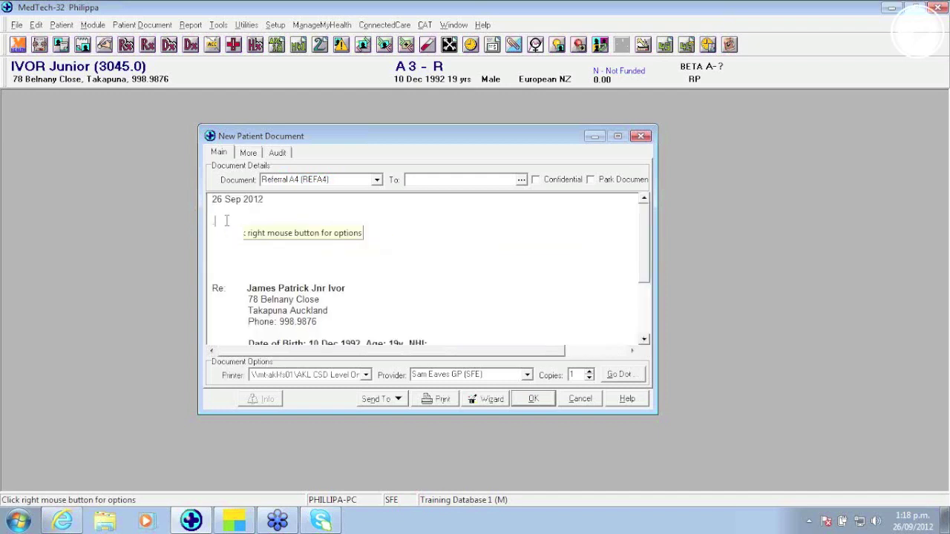
text(.lc)
key(space)
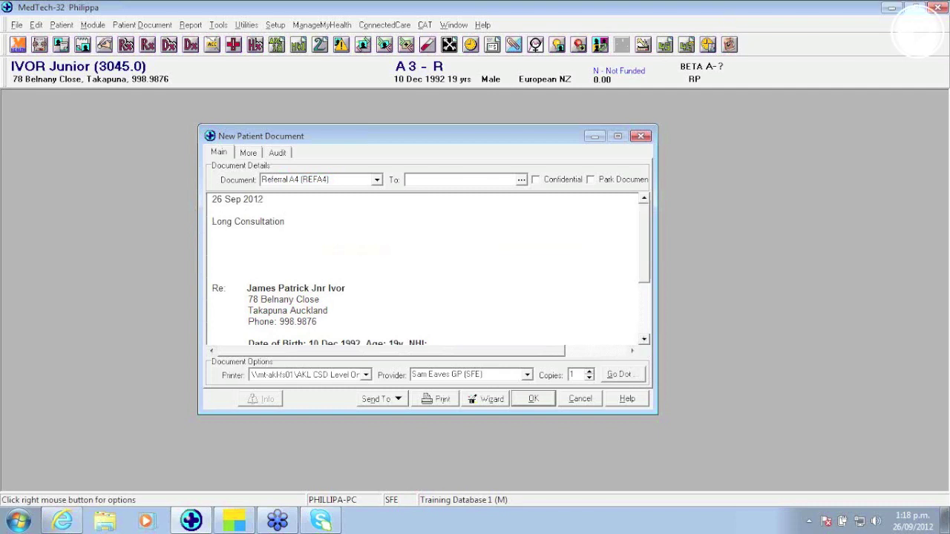
key(Return)
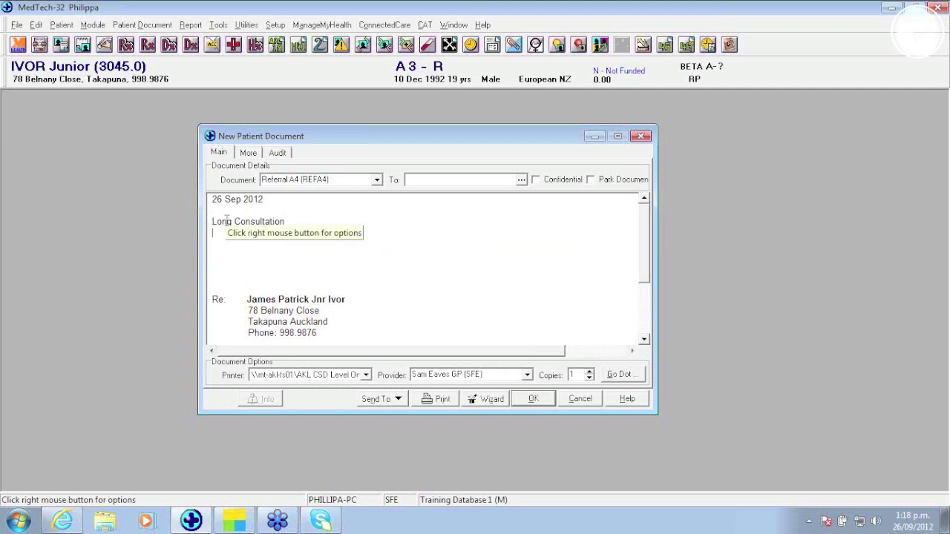
text(.bn)
key(space)
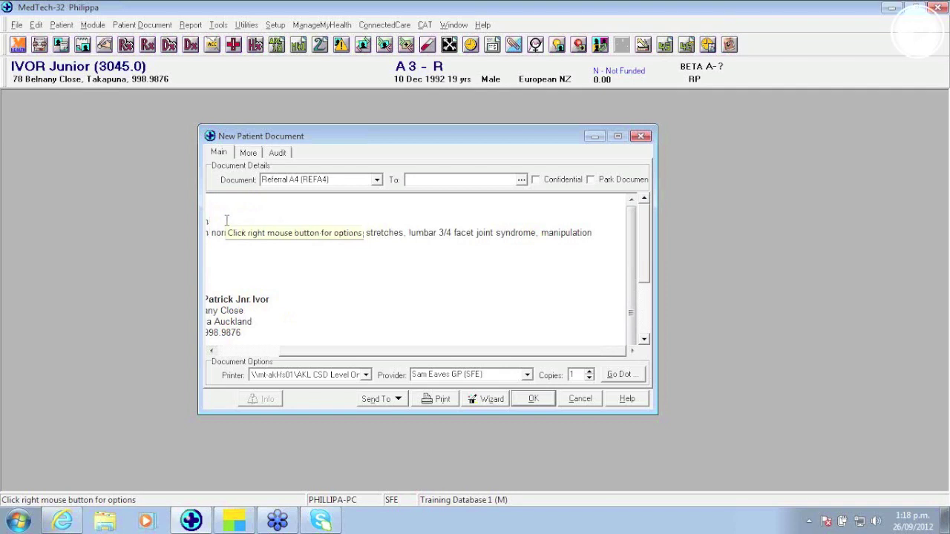
key(Return)
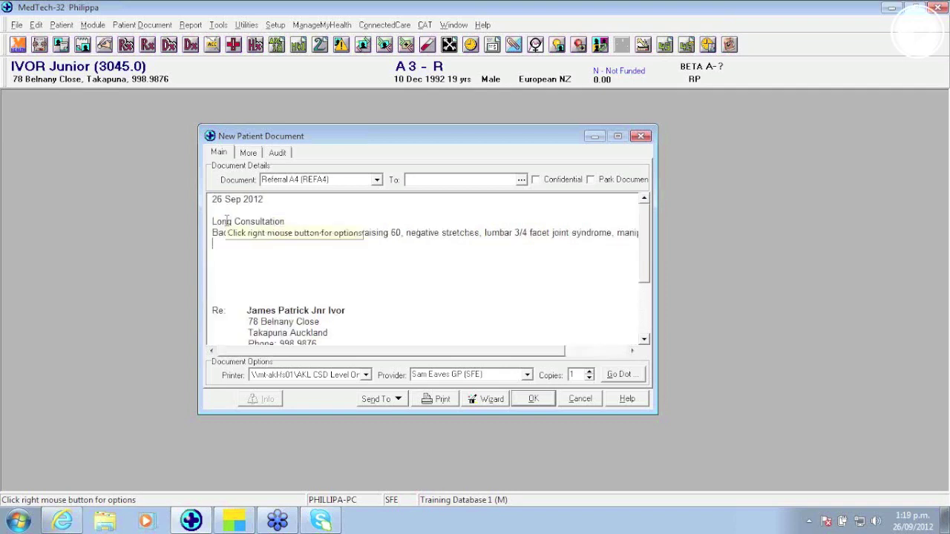
Step: Discard the referral, expand the back examination keyword in a new consultation's Subjective, then close it
click(581, 400)
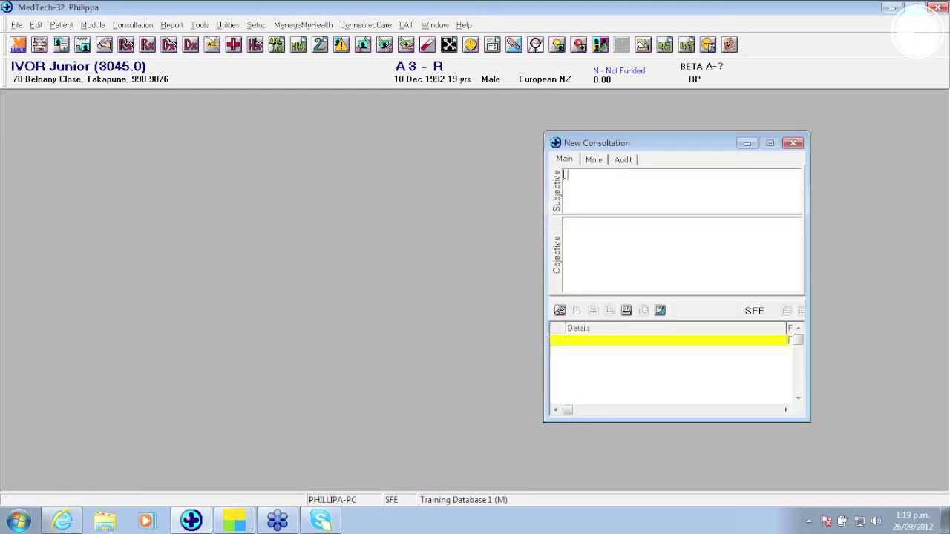
text(Back exar)
key(Return)
text(stretches.)
click(794, 143)
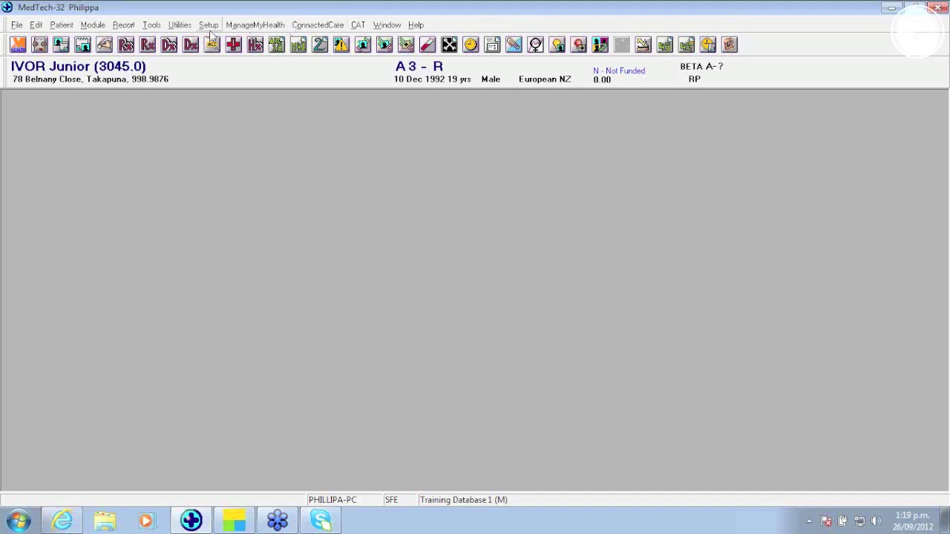
Step: Open Setup > Clinical > Keyword and view then close its F1 help
click(209, 26)
mouse_move(236, 122)
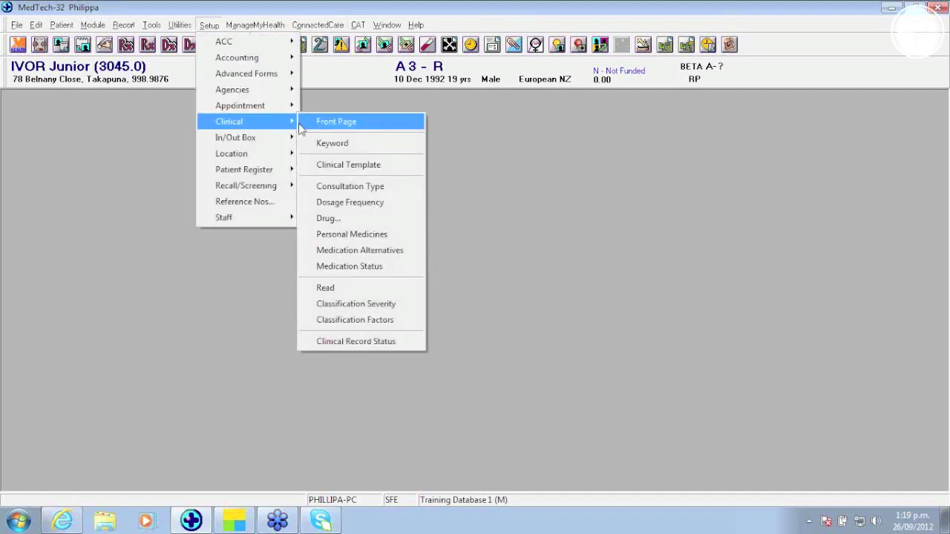
click(338, 145)
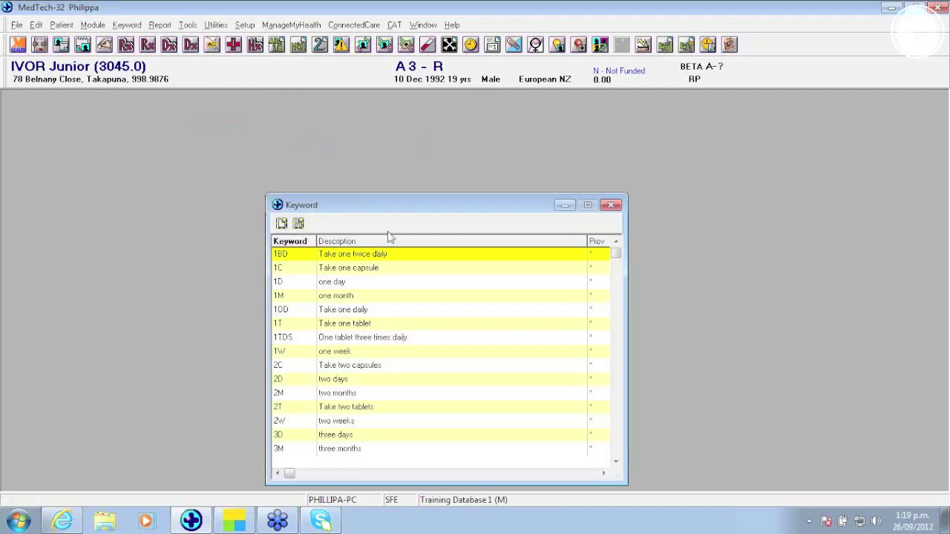
drag(401, 208, 383, 126)
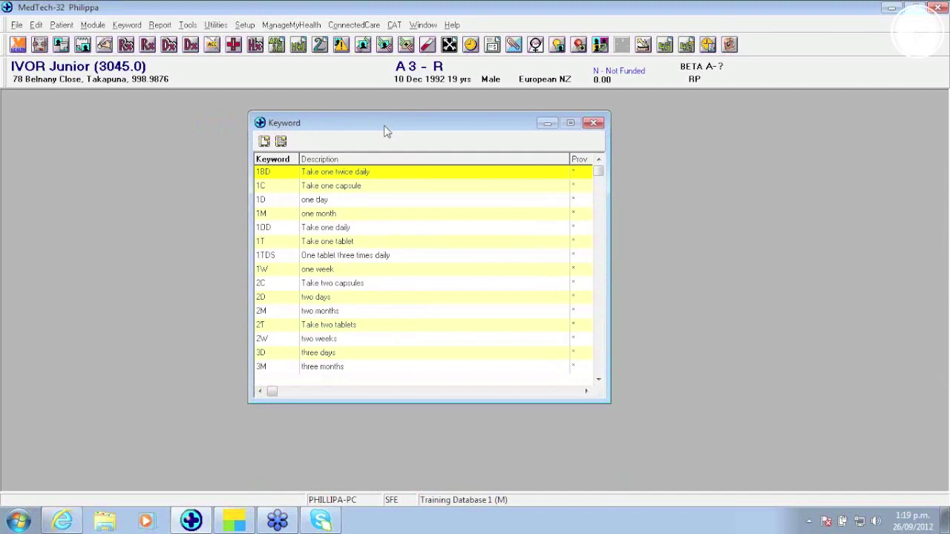
key(F1)
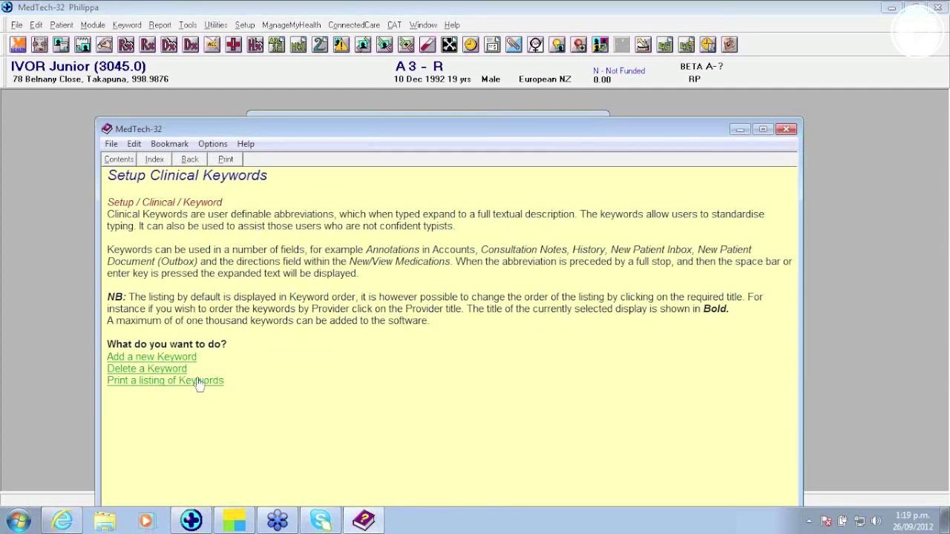
click(787, 132)
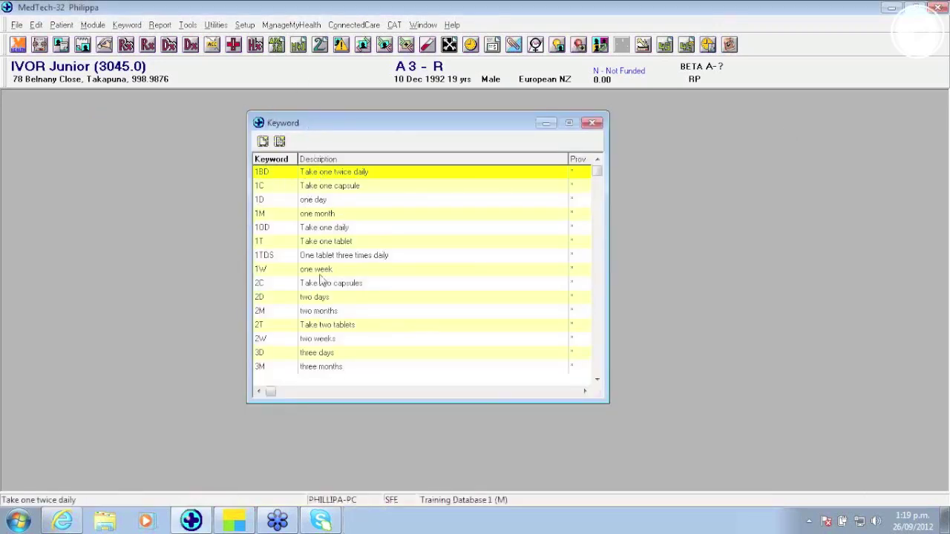
Step: Look up the LC Long Consultation and BN back examination keywords, then start a new keyword
click(317, 315)
key(l)
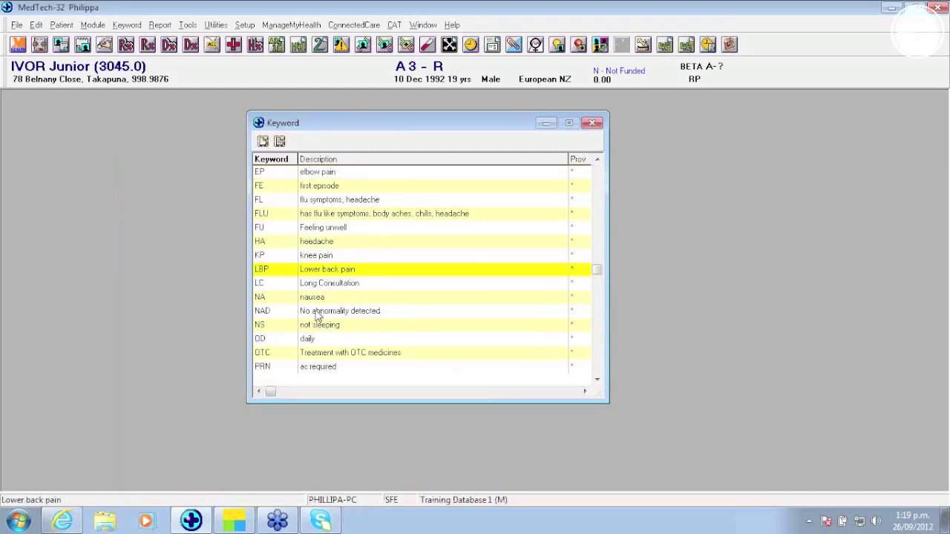
click(323, 285)
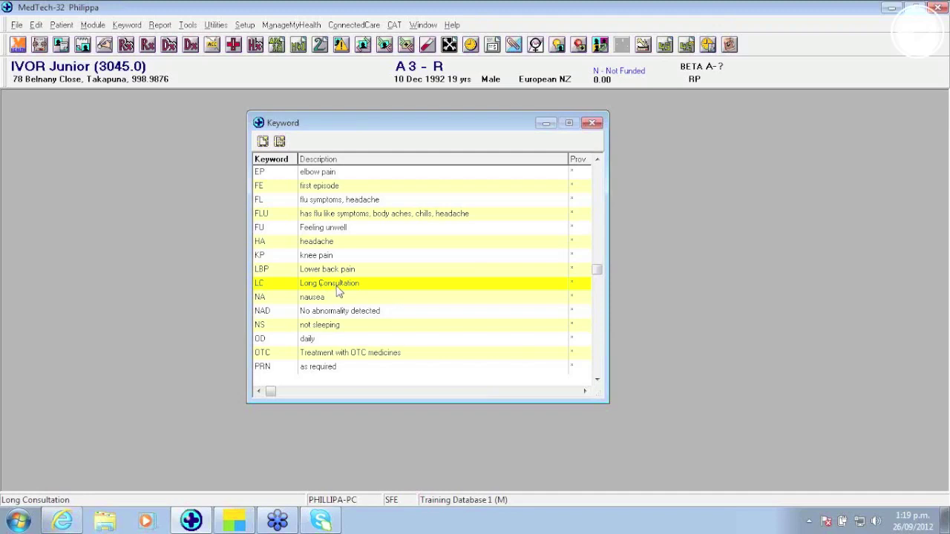
key(b)
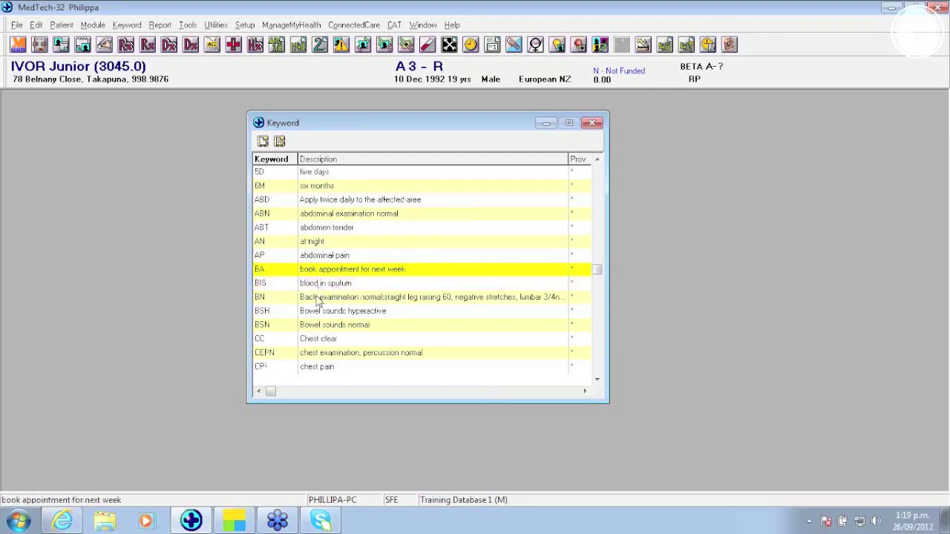
click(262, 298)
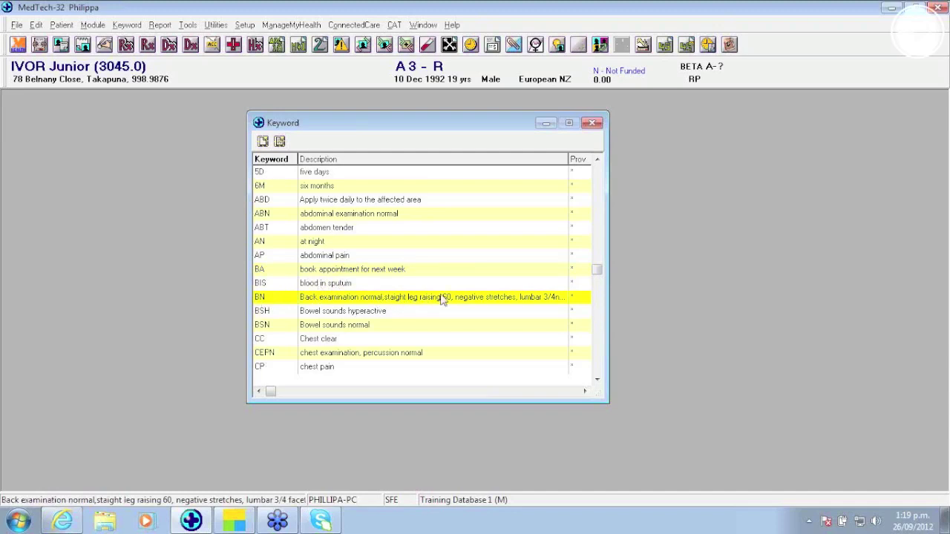
click(263, 143)
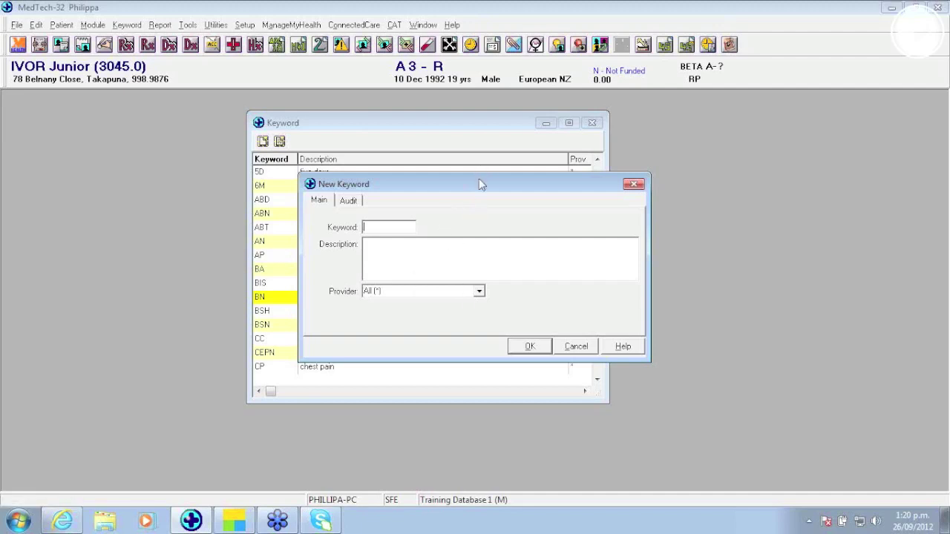
Step: Cancel the New Keyword form and open Appointment Book 1 with F3
drag(468, 185, 388, 143)
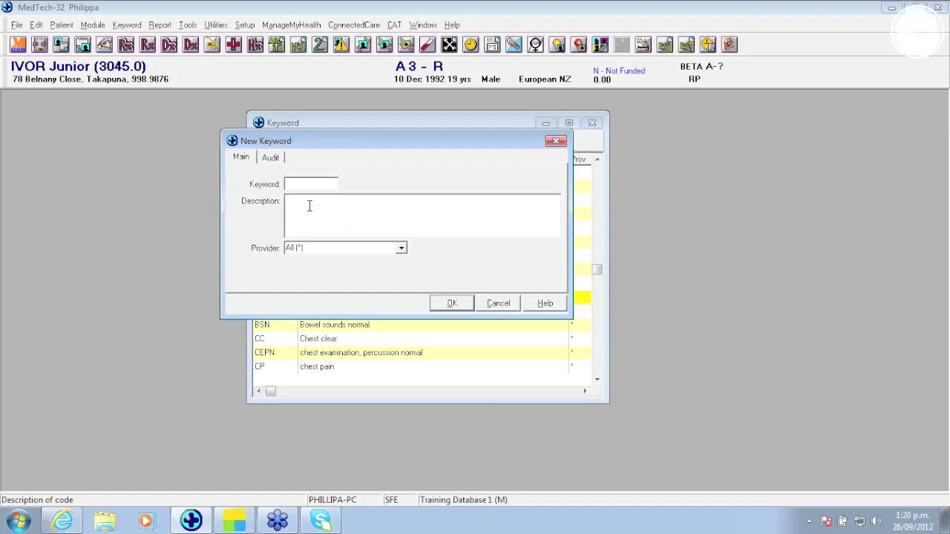
click(498, 305)
key(F3)
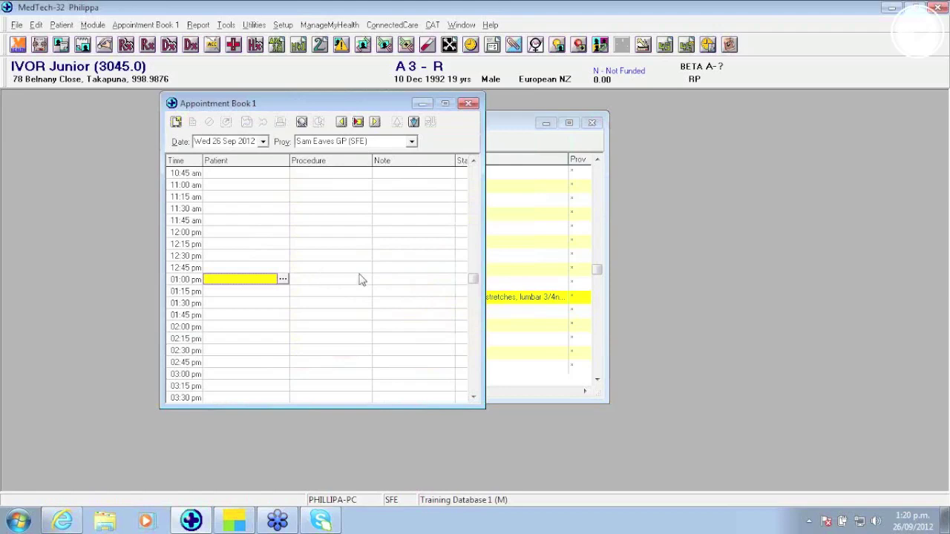
Step: Add the note 'Long Consultation' to the 01:00 pm slot
click(390, 281)
click(392, 287)
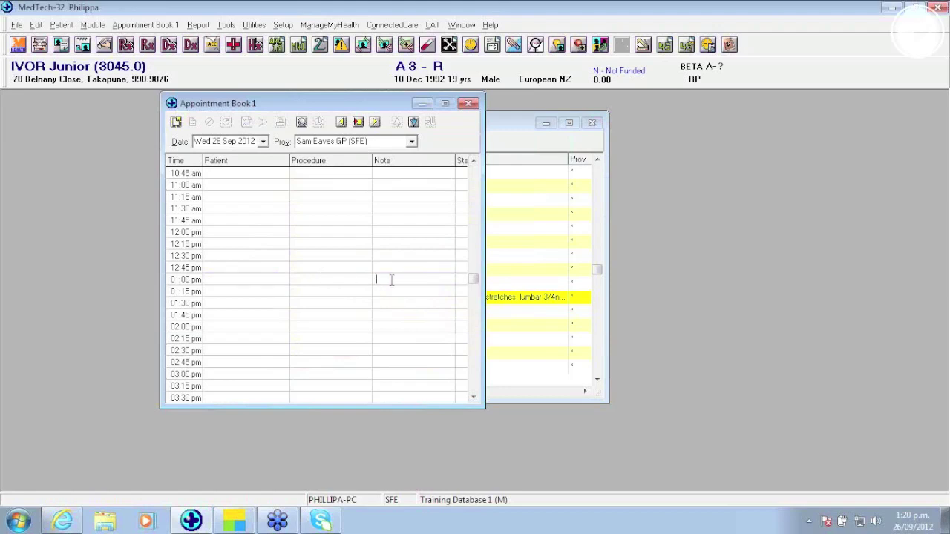
text(Long Consultation)
Step: Book the 11:00 am patient with procedure Drivers Medical
click(255, 184)
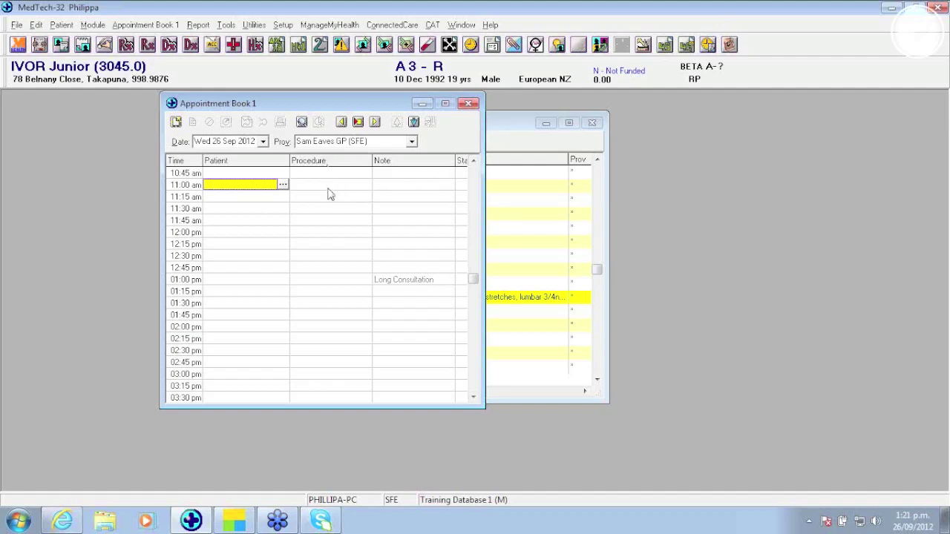
key(Return)
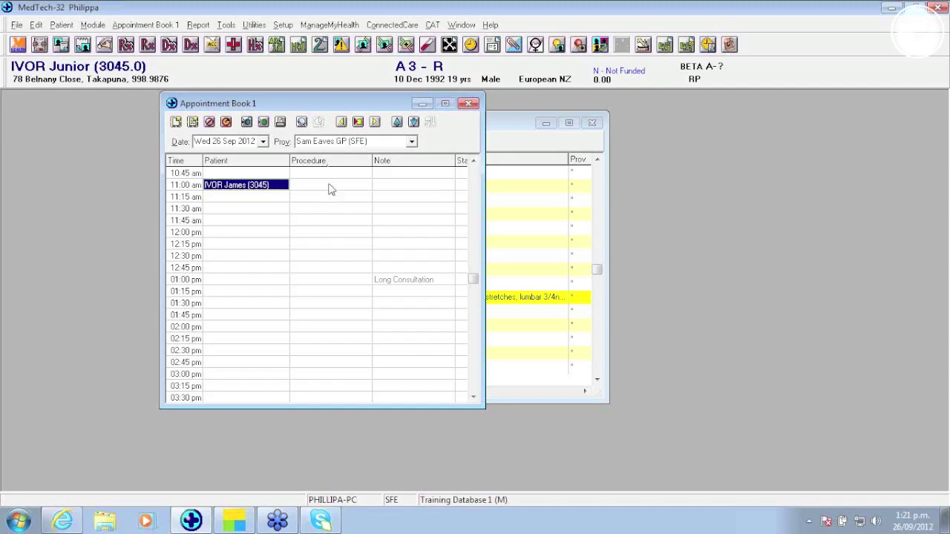
click(329, 186)
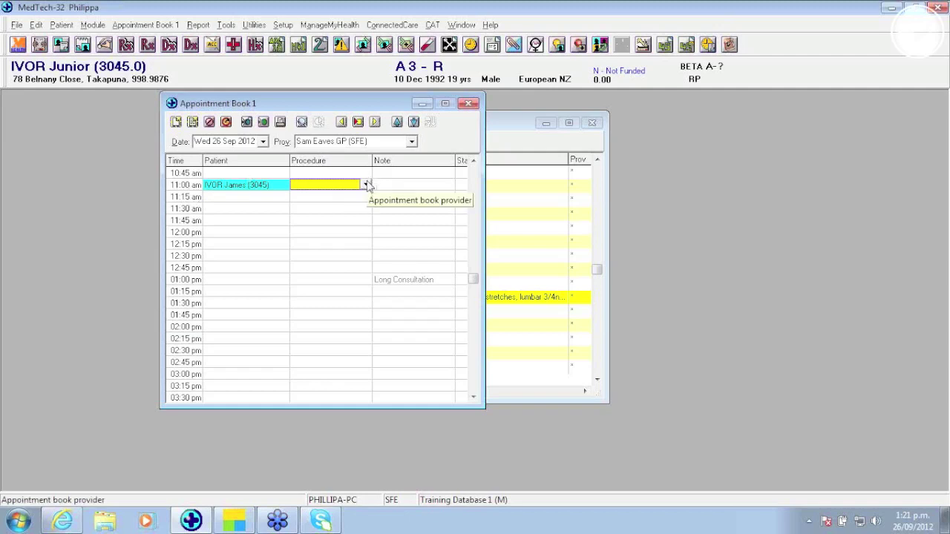
click(366, 185)
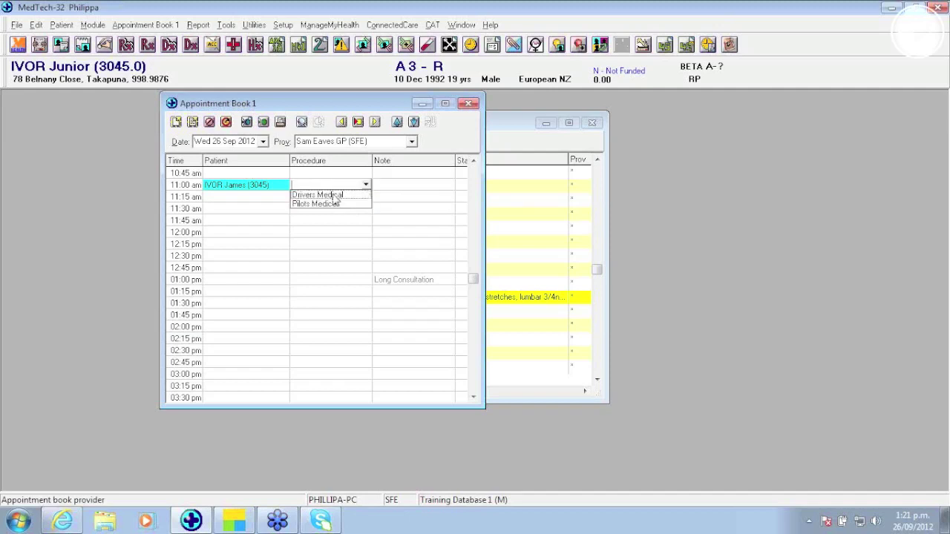
click(334, 195)
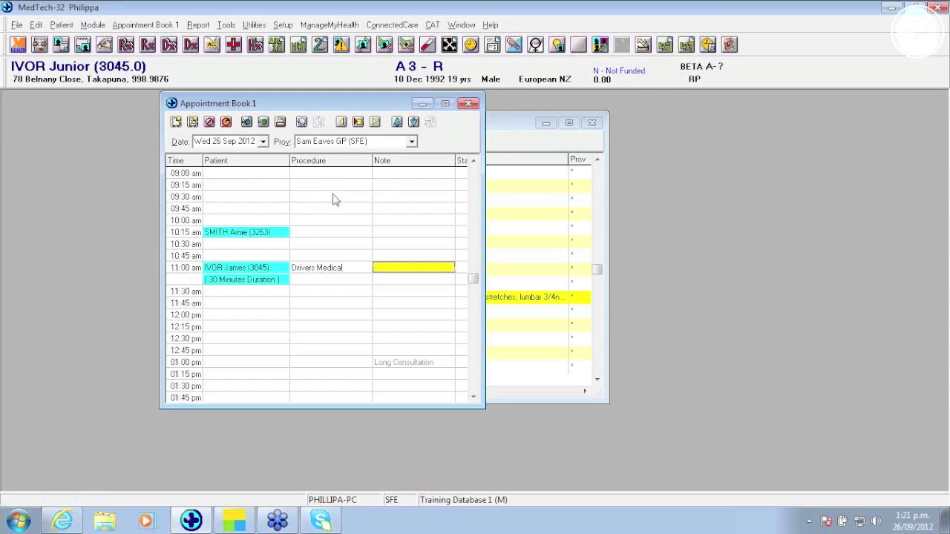
Step: Book a patient found by name search at 11:45 am for a Pilots Medical
click(212, 304)
text(mouse)
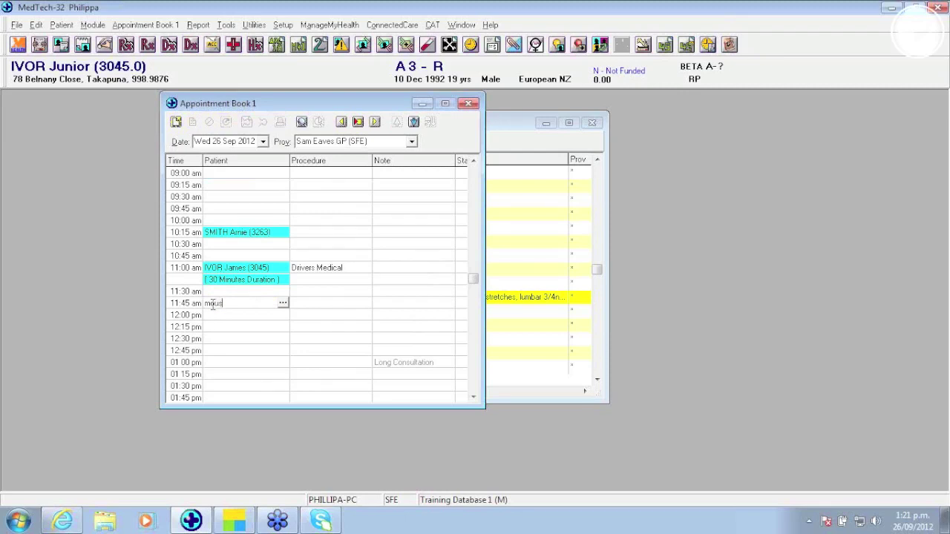
key(Return)
key(Return)
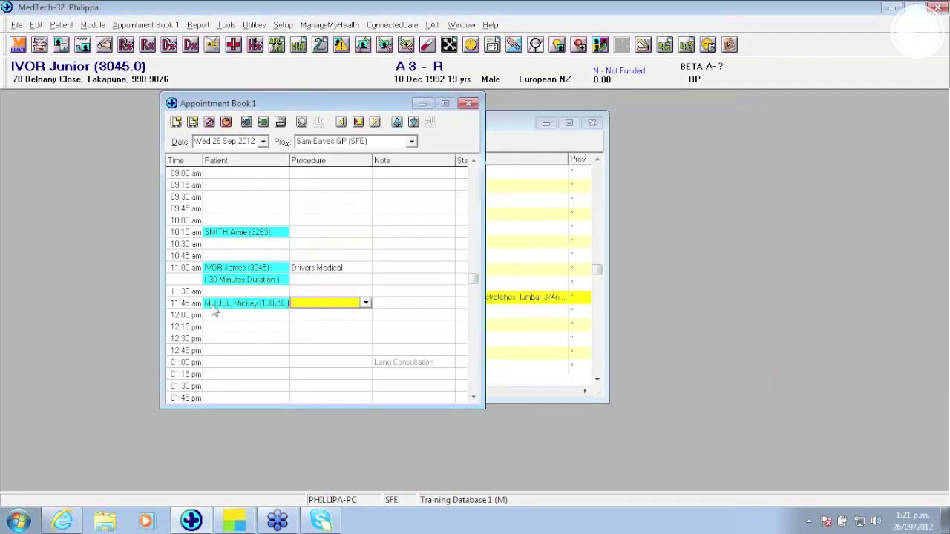
click(366, 303)
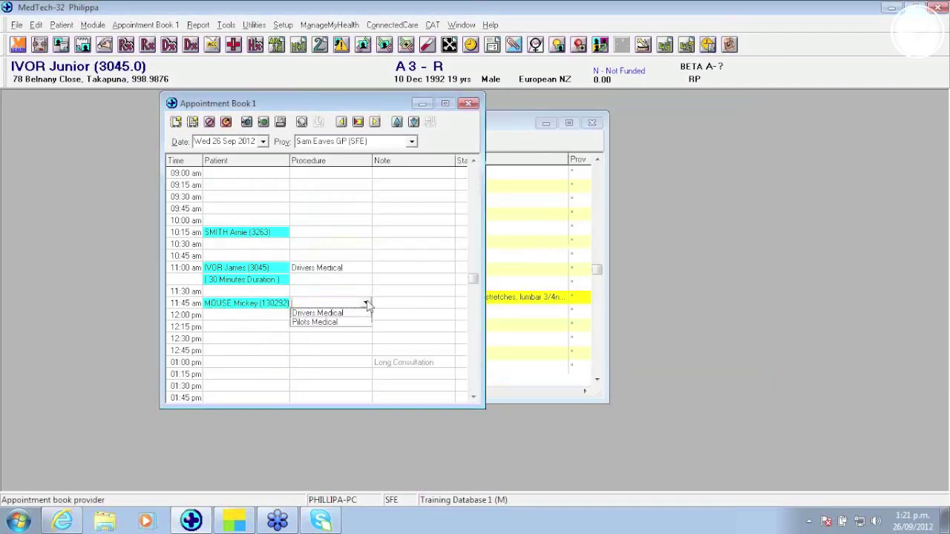
click(335, 322)
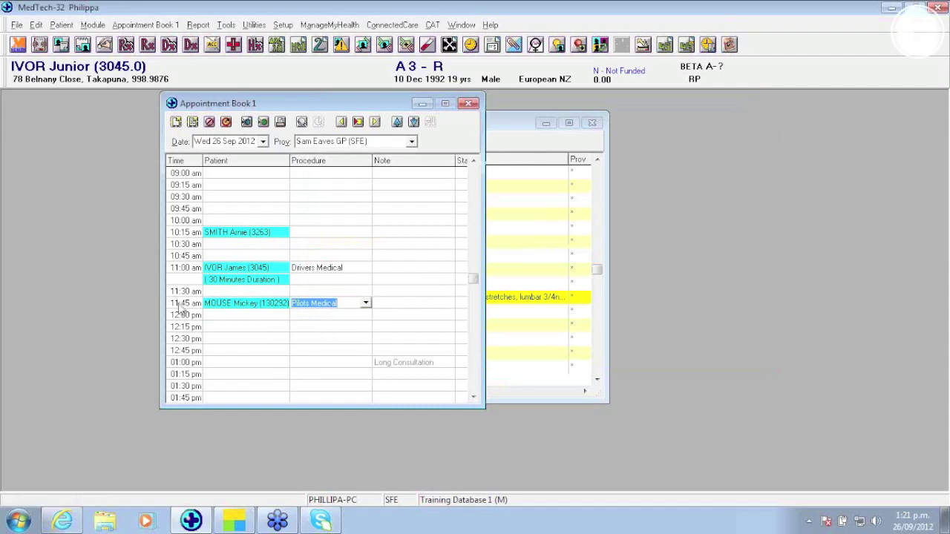
key(Return)
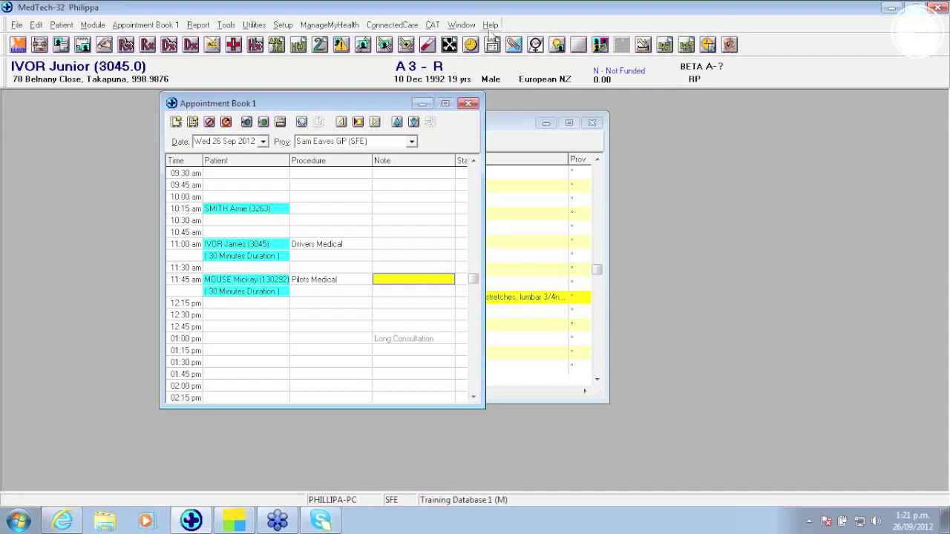
click(490, 25)
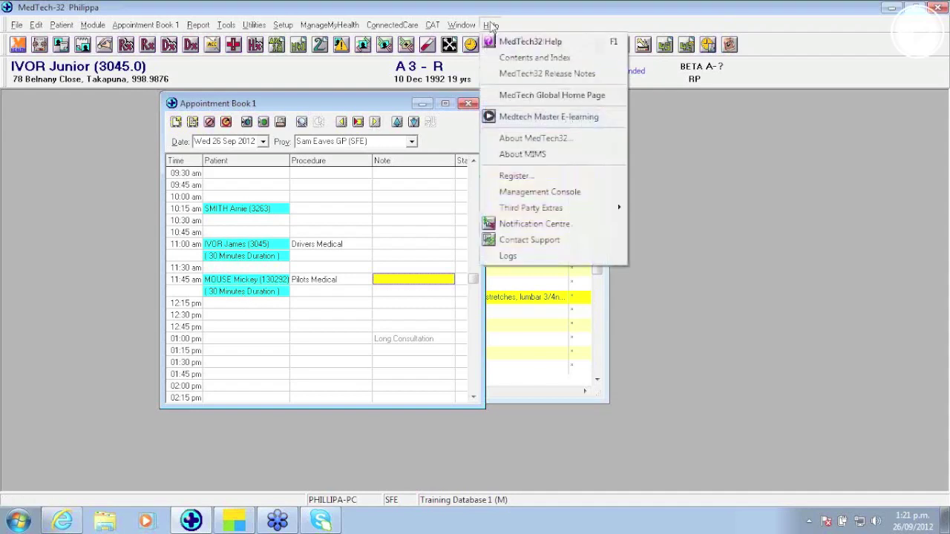
click(515, 176)
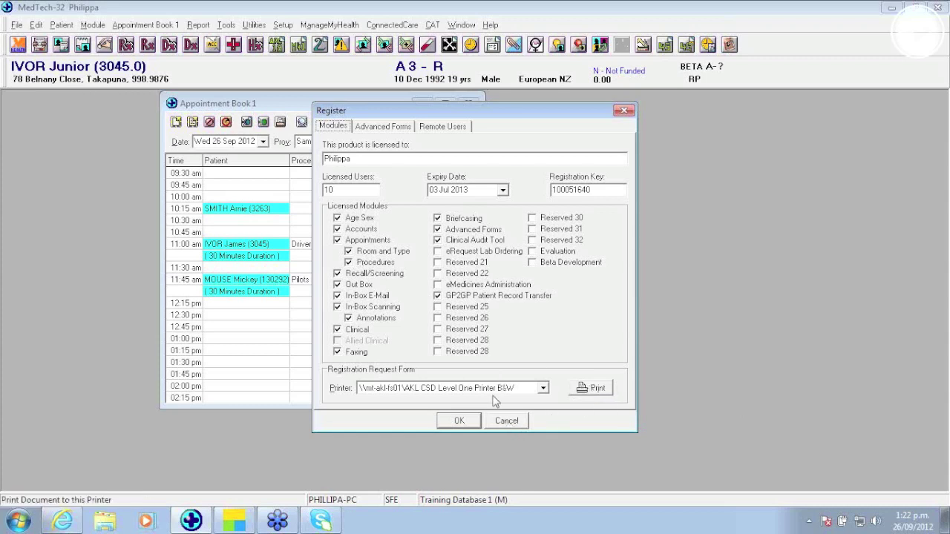
click(512, 419)
click(282, 24)
Step: View the Drivers Medical procedure details (all genders and providers, 00:30 duration), then cancel without changes
mouse_move(300, 109)
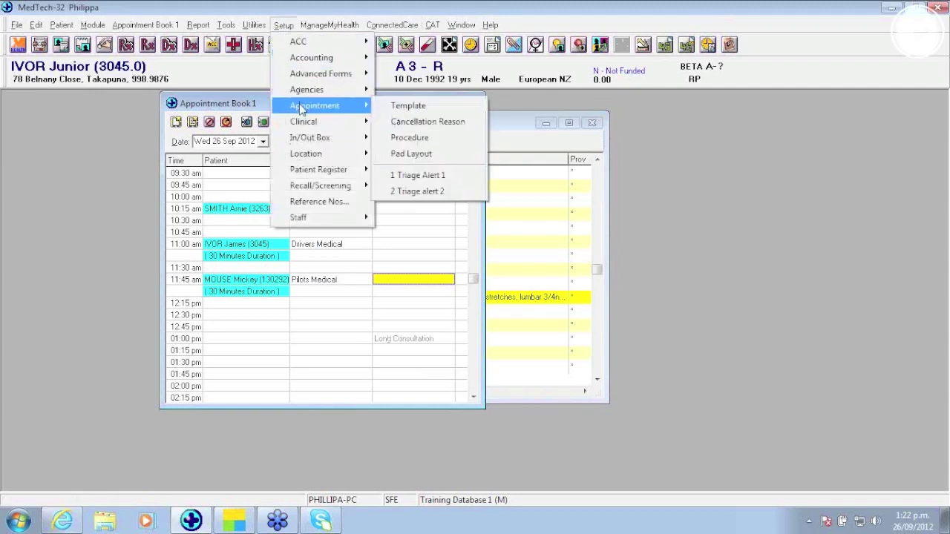
click(414, 137)
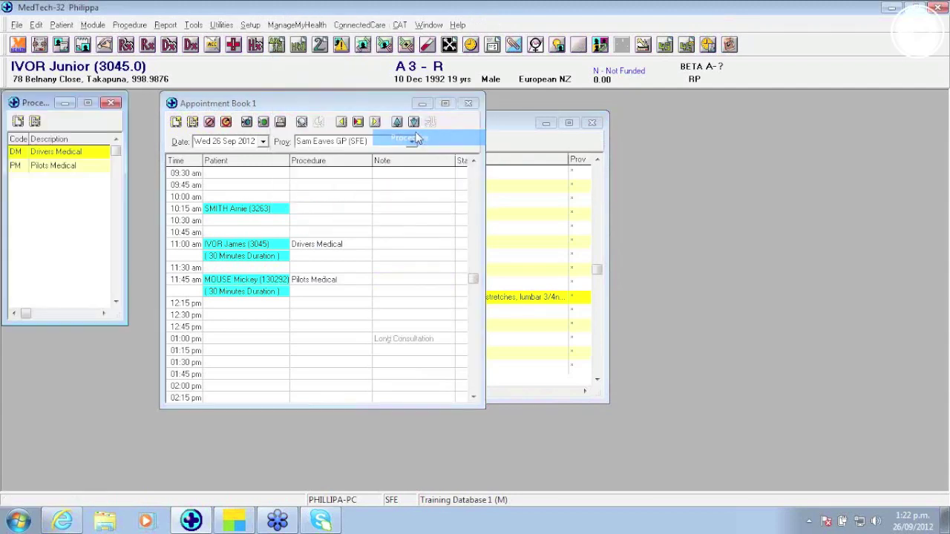
double_click(59, 153)
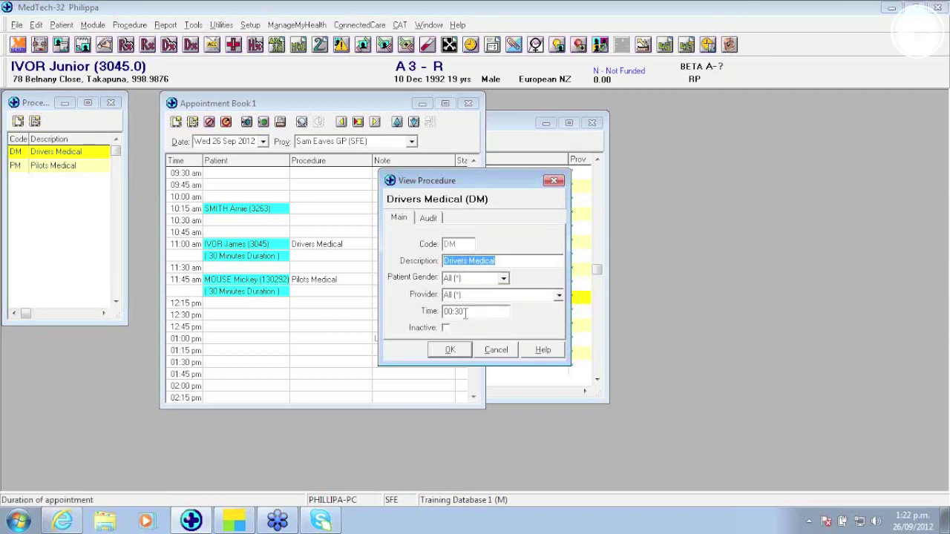
click(506, 353)
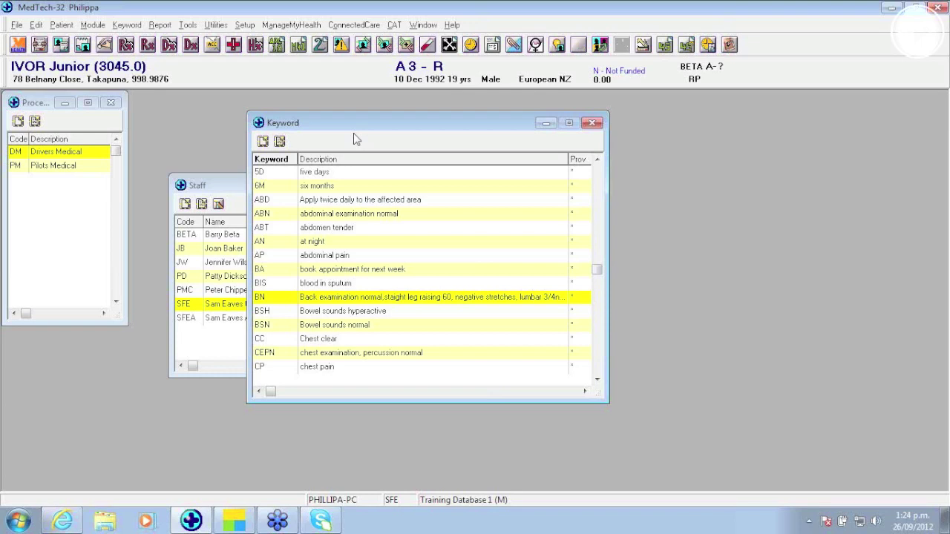
Step: Close the Keyword list, discard the new invoice, and cancel the A/c Holder Account filter
click(592, 123)
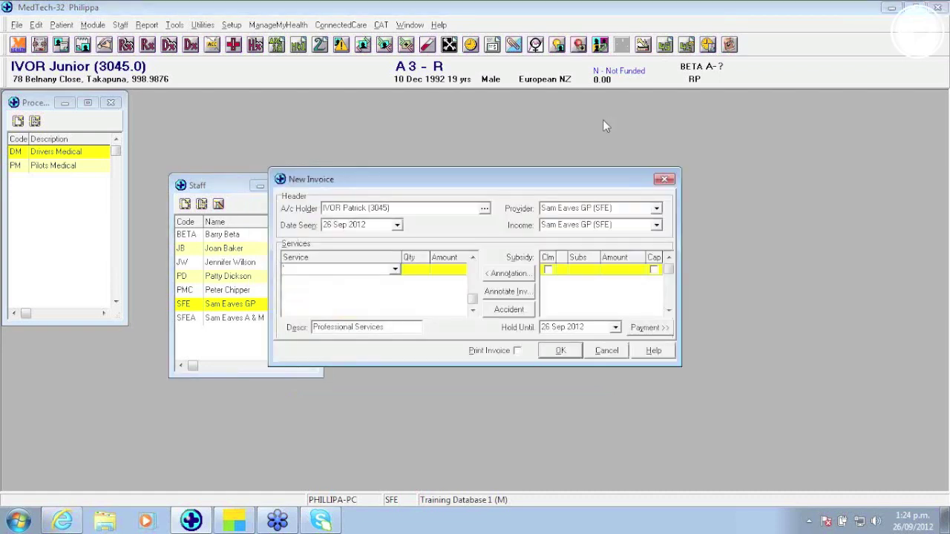
click(606, 351)
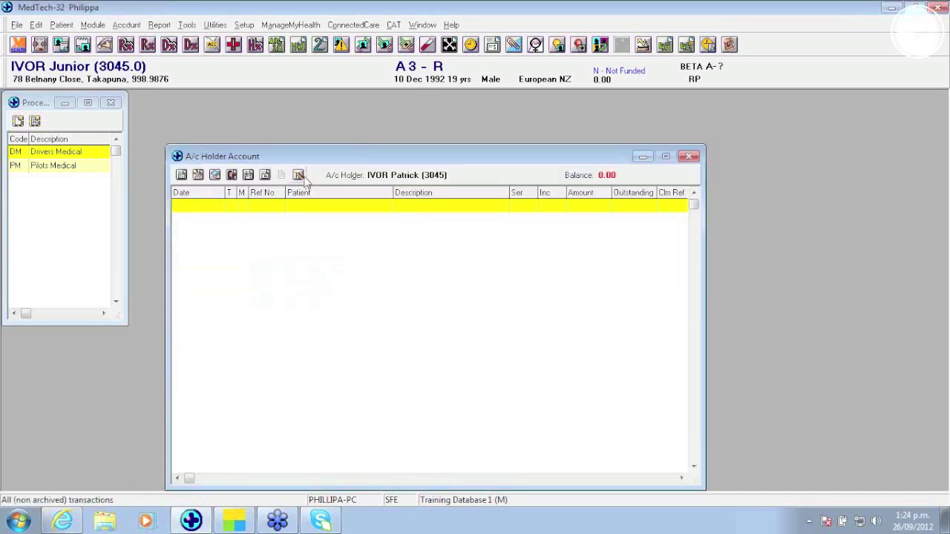
click(299, 176)
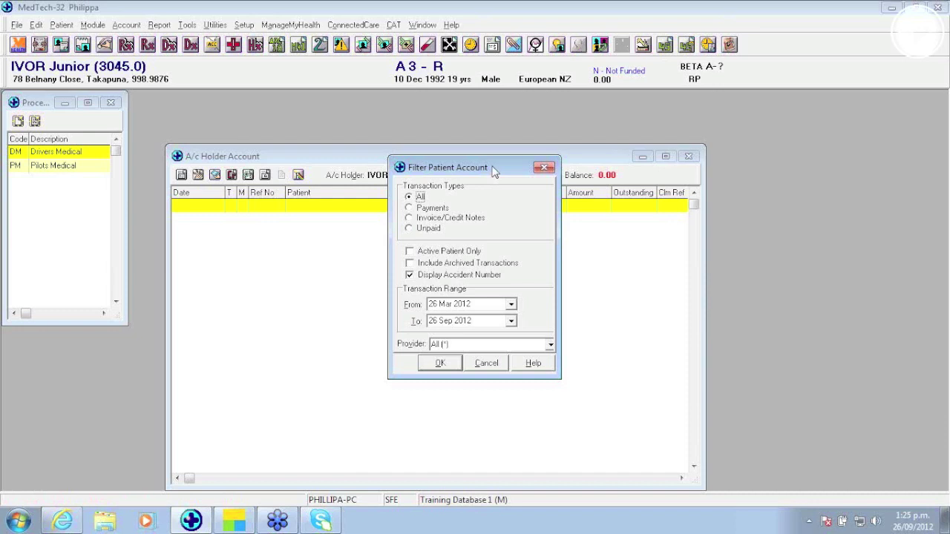
click(490, 363)
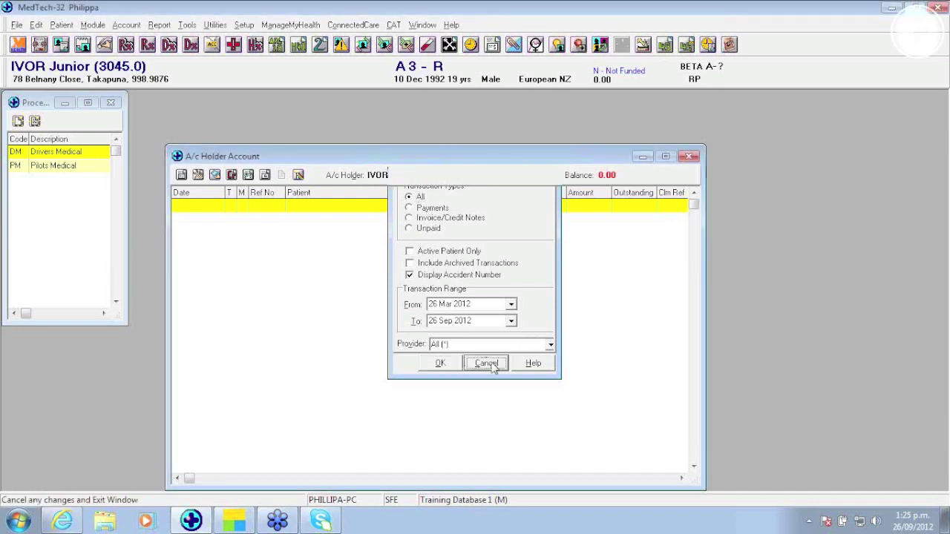
Step: Tick Suppress Nil on the Invoices tab of the Registered Patient account group
click(248, 26)
mouse_move(278, 58)
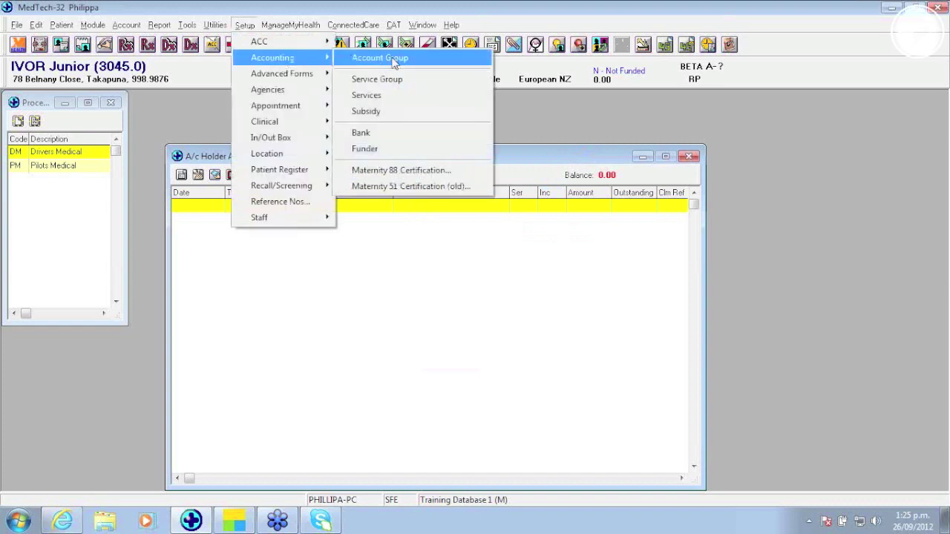
click(367, 59)
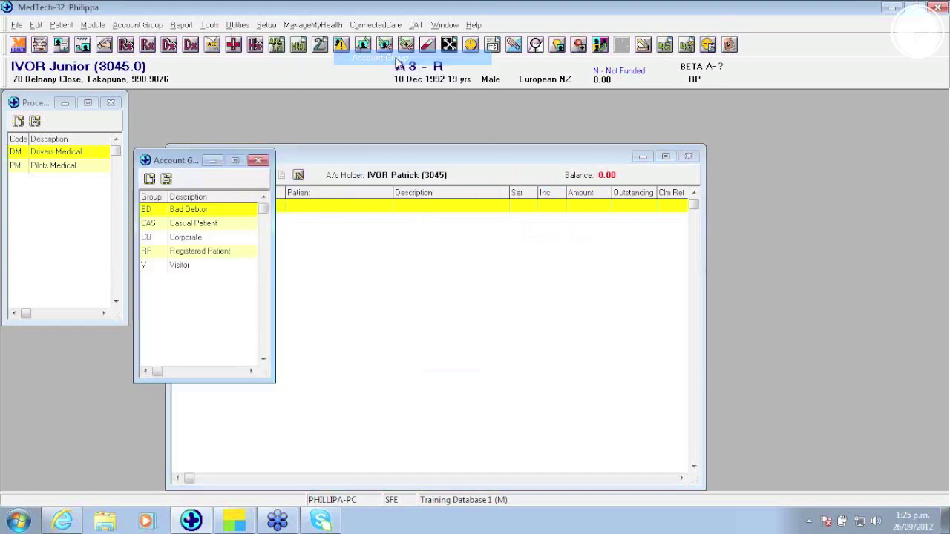
double_click(182, 254)
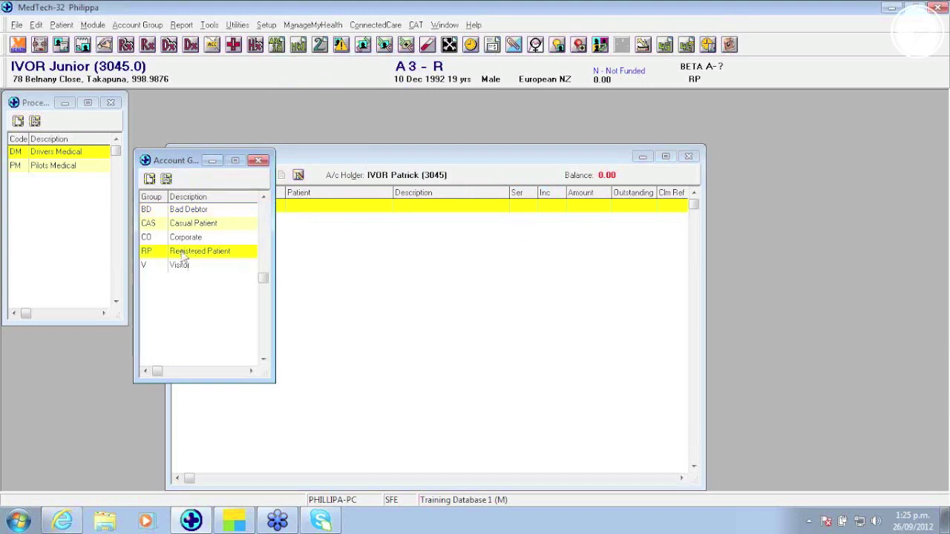
click(385, 155)
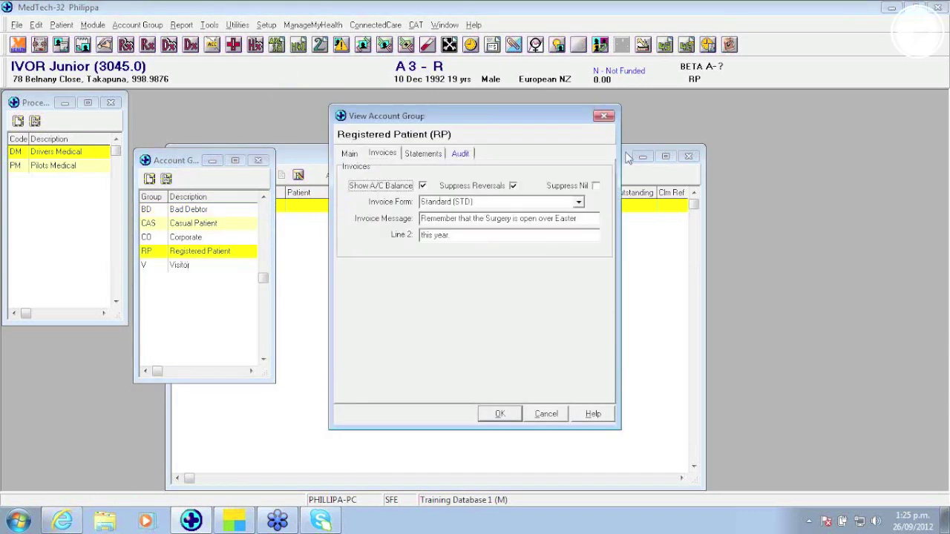
click(598, 189)
click(597, 186)
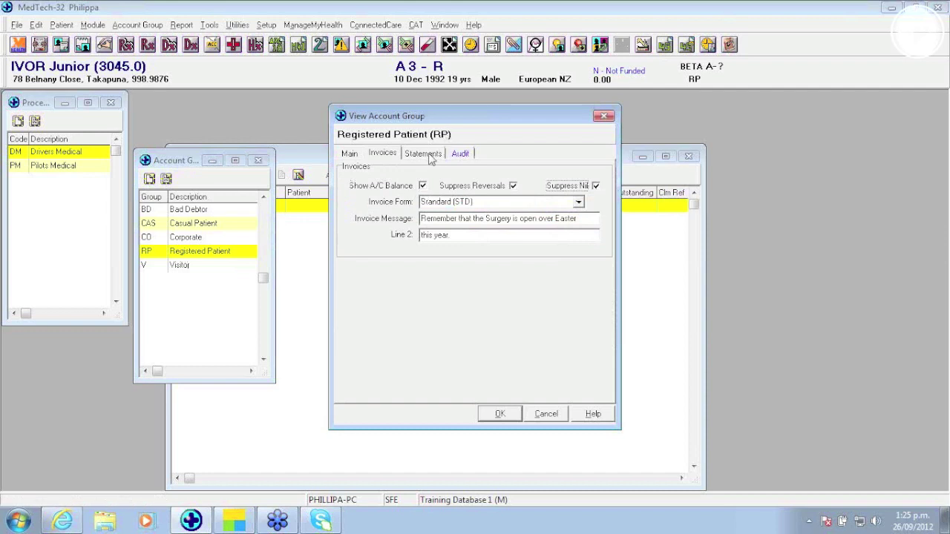
Step: Display the Registered Patient group's Statements settings
click(423, 154)
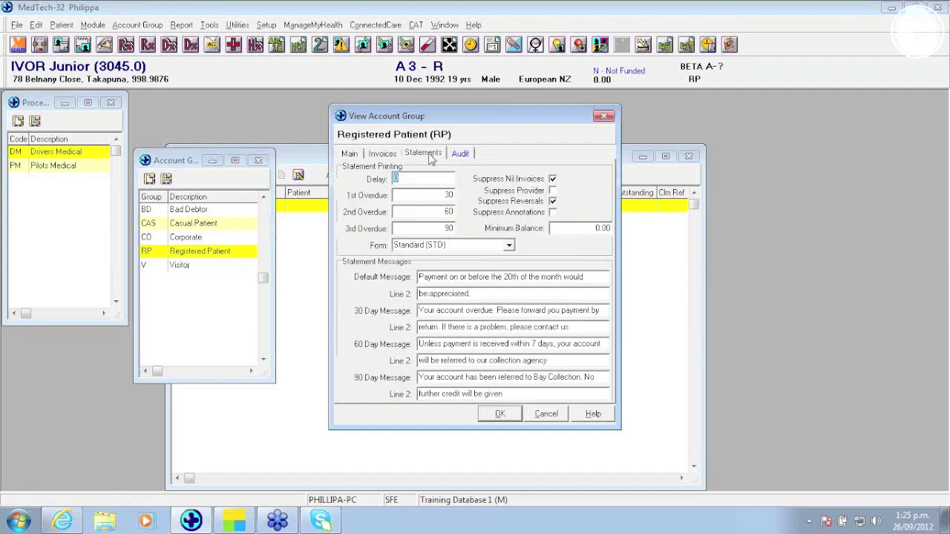
click(382, 154)
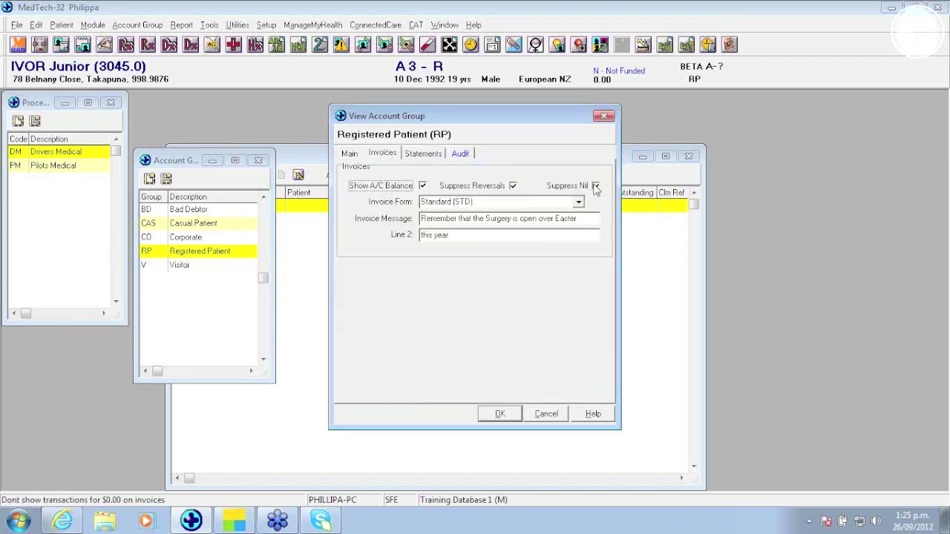
click(420, 156)
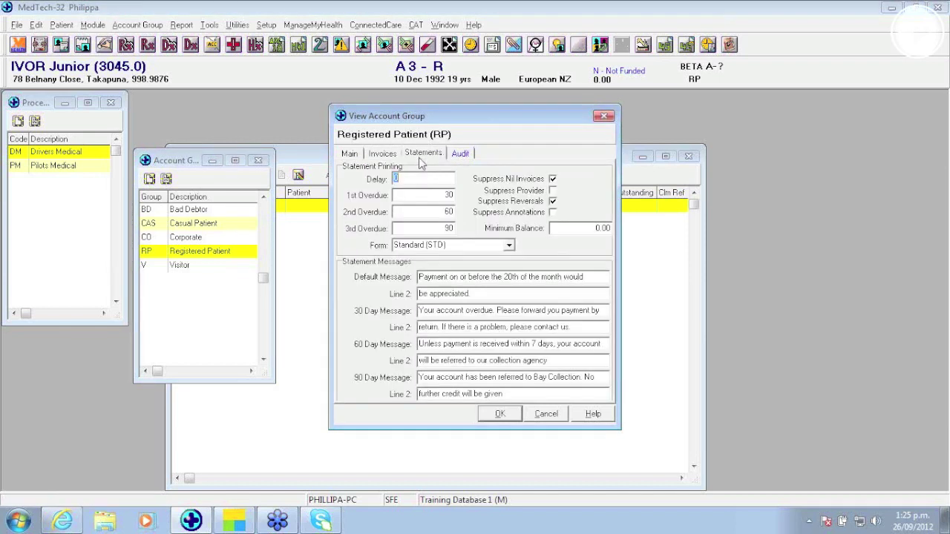